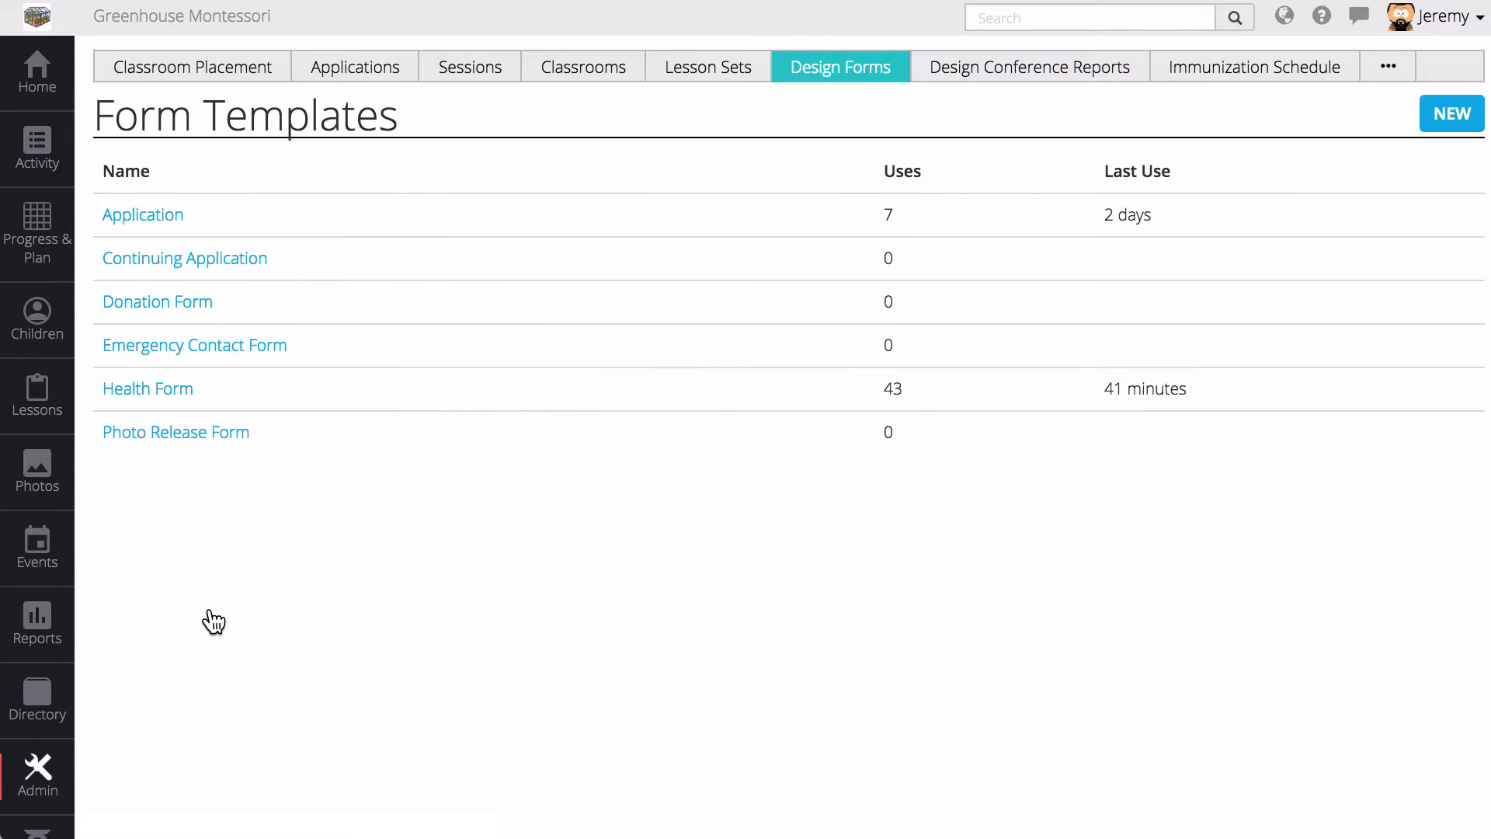
- Start a new form template and save it with the name 'Enrollment Form'
{"action": "left_click", "coordinate": [1428, 115]}
{"action": "left_click", "coordinate": [602, 190]}
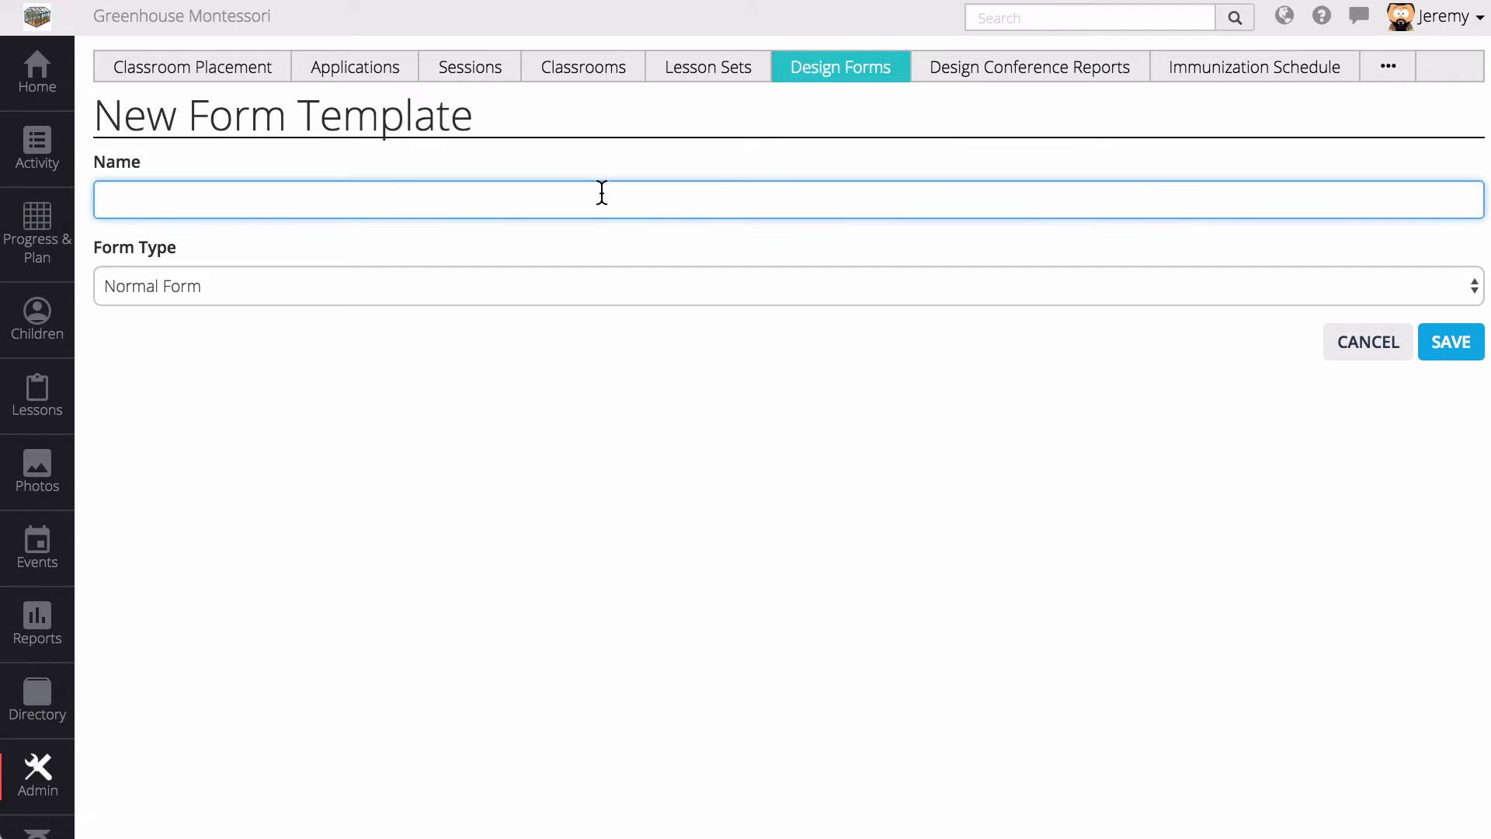
{"action": "type", "text": "Enrollment Form"}
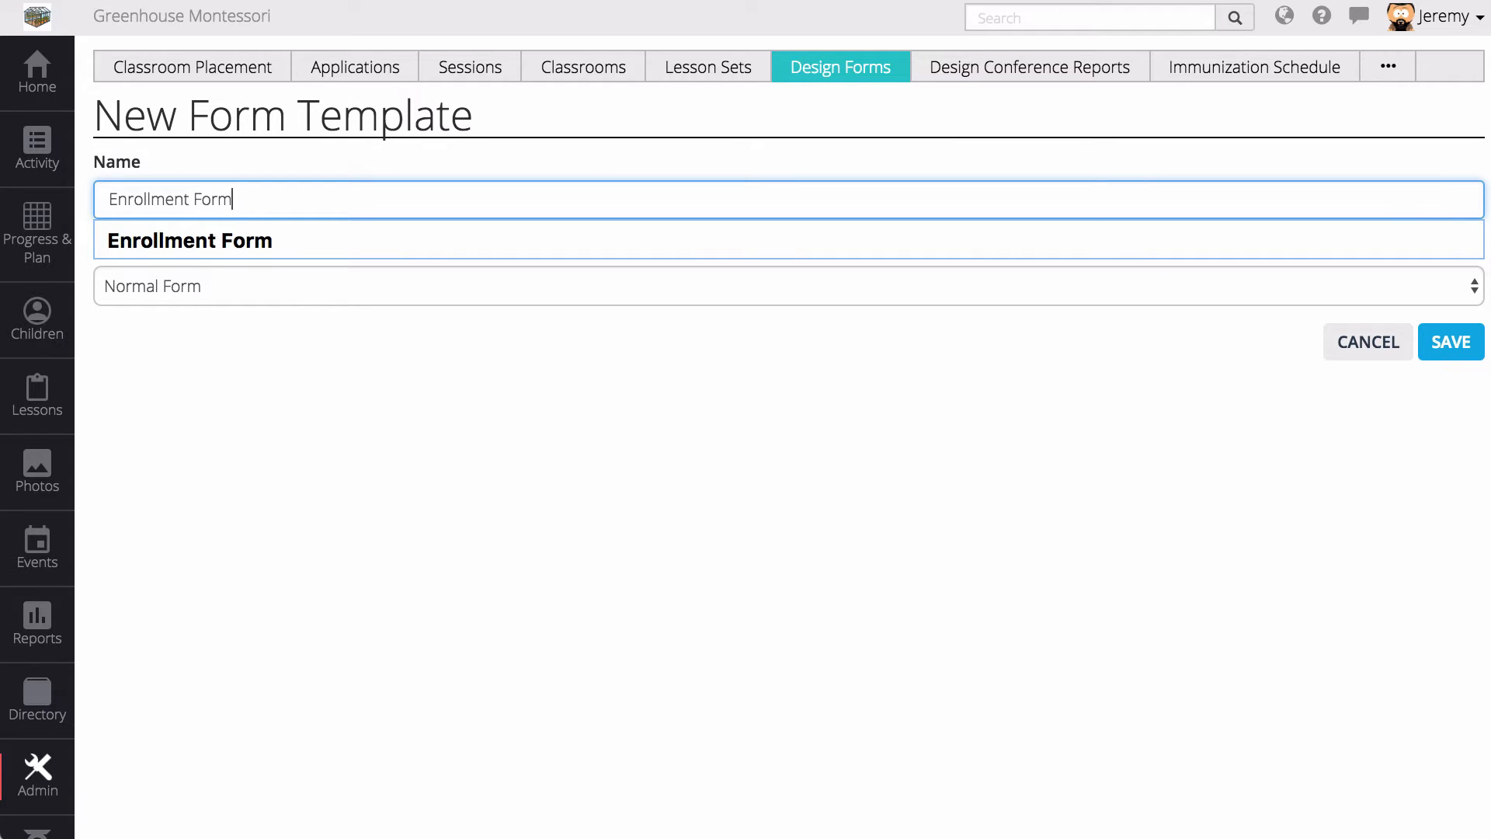
{"action": "key", "text": "Return"}
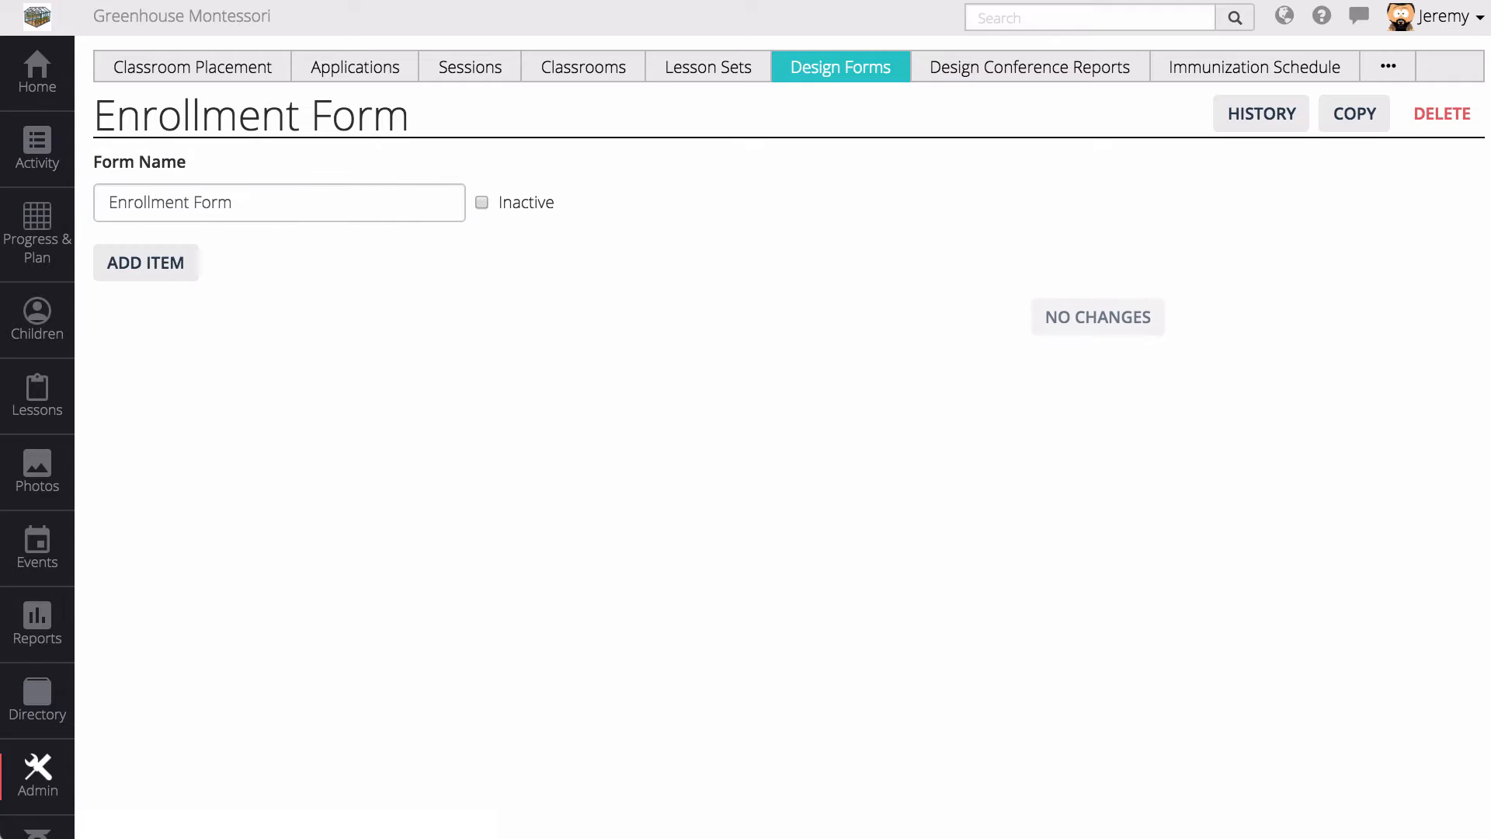
- Add a required Name-type question titled 'Child Name'
{"action": "left_click", "coordinate": [170, 263]}
{"action": "left_click", "coordinate": [333, 281]}
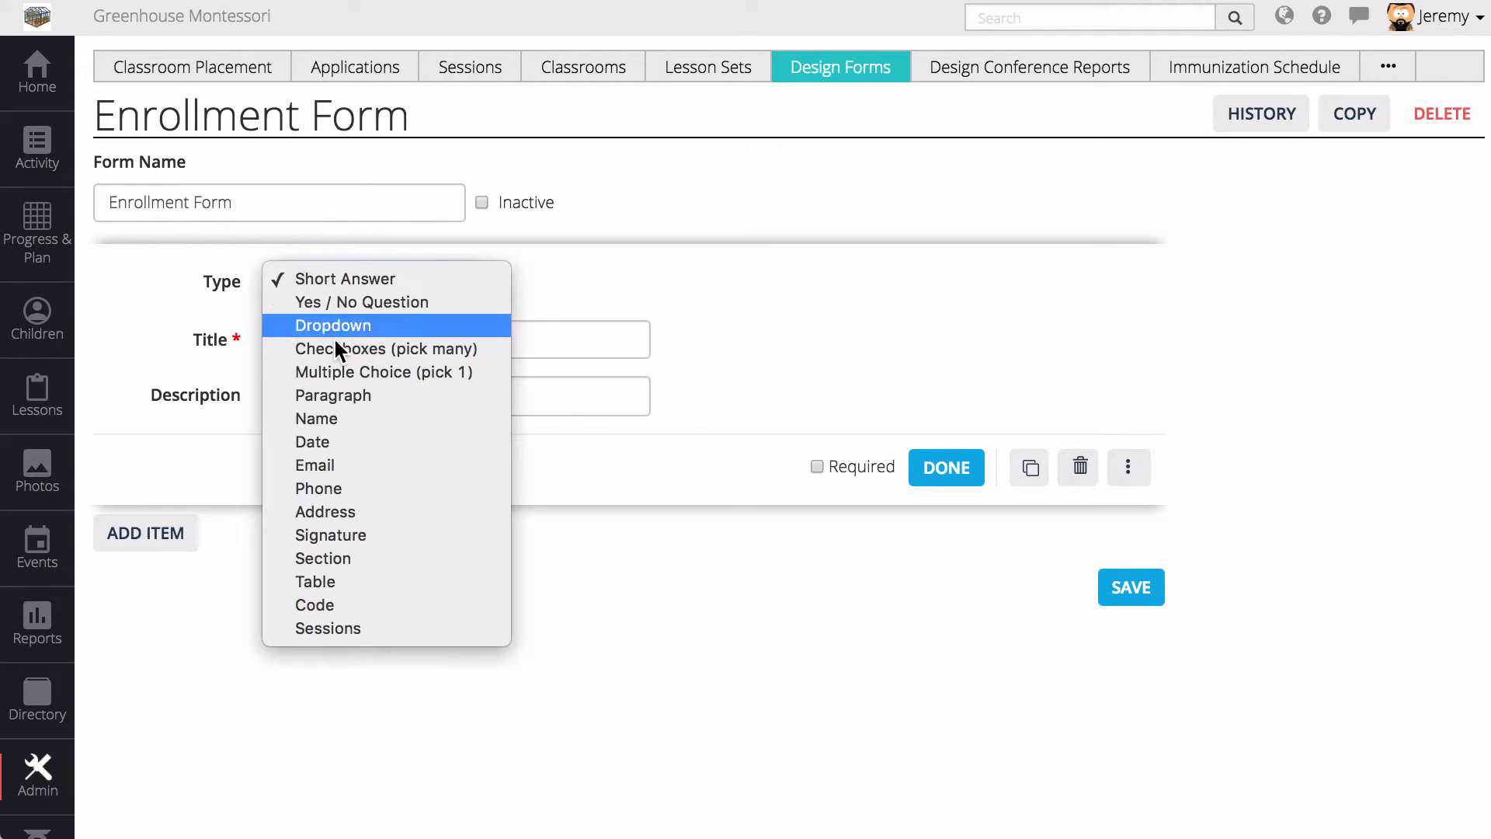
{"action": "left_click", "coordinate": [331, 420]}
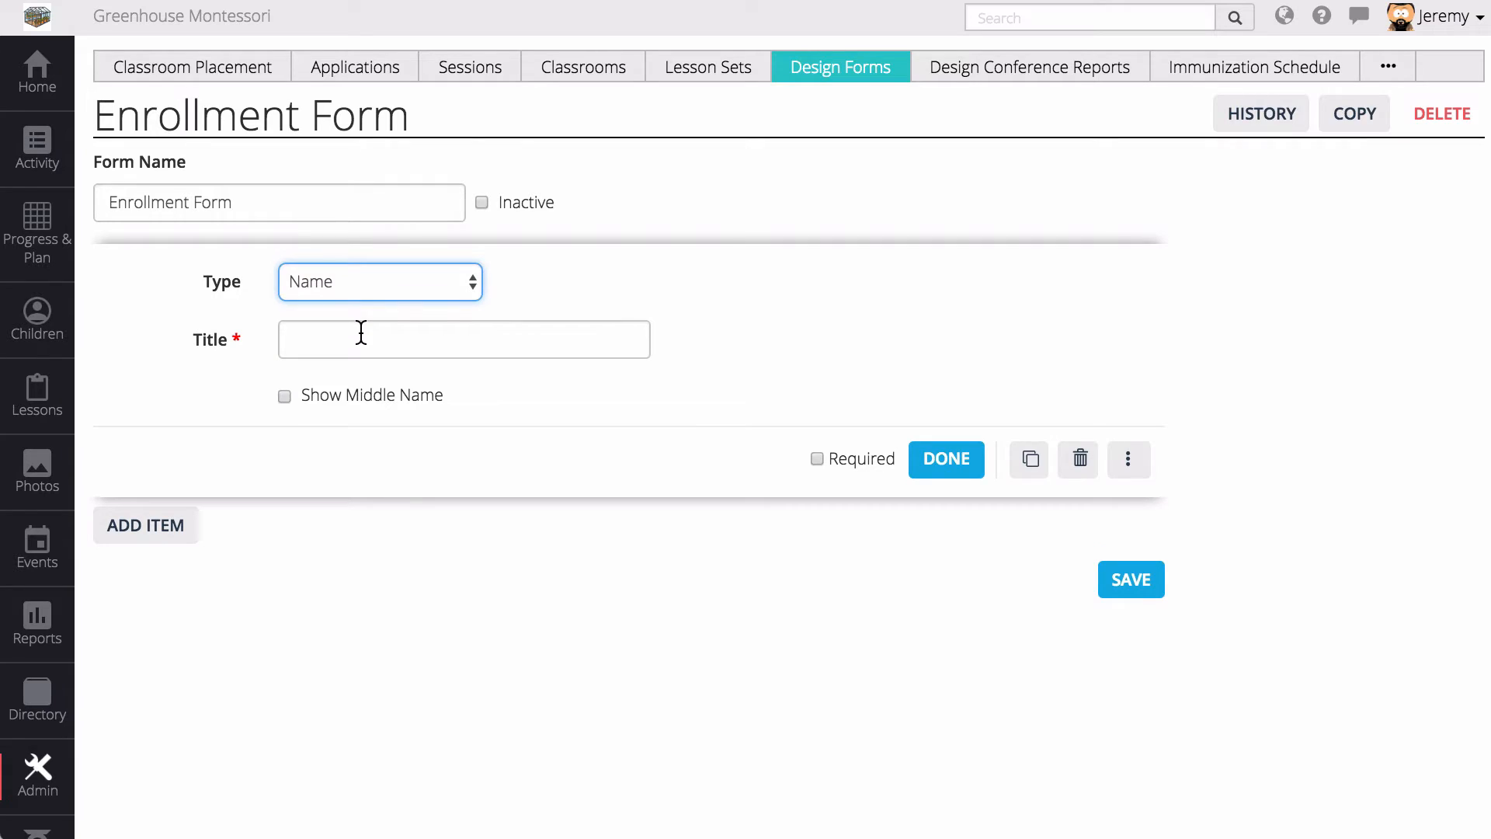
{"action": "left_click", "coordinate": [361, 331]}
{"action": "type", "text": "Child Name"}
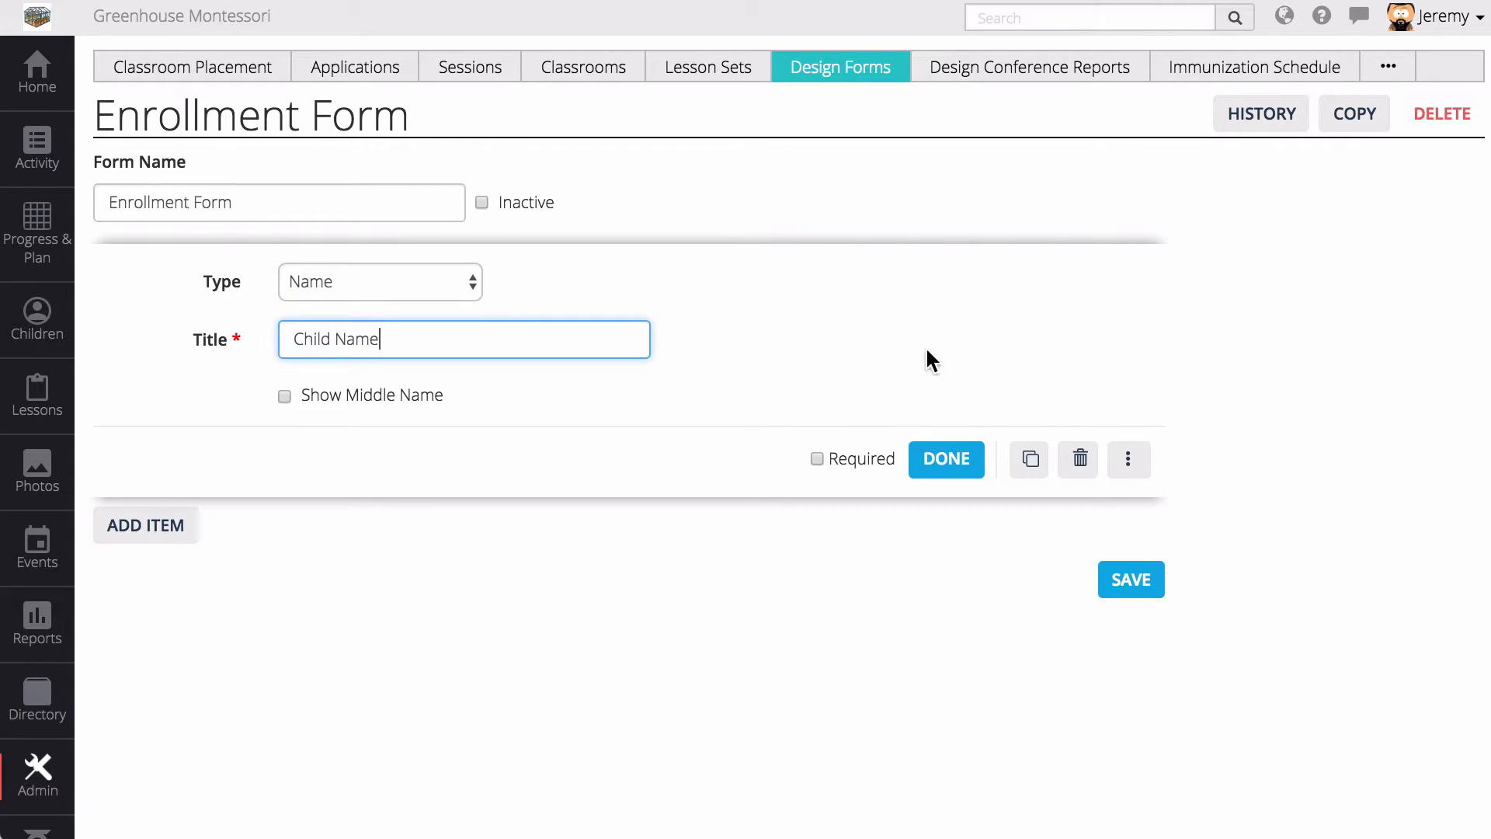
{"action": "left_click", "coordinate": [863, 457]}
{"action": "left_click", "coordinate": [944, 459]}
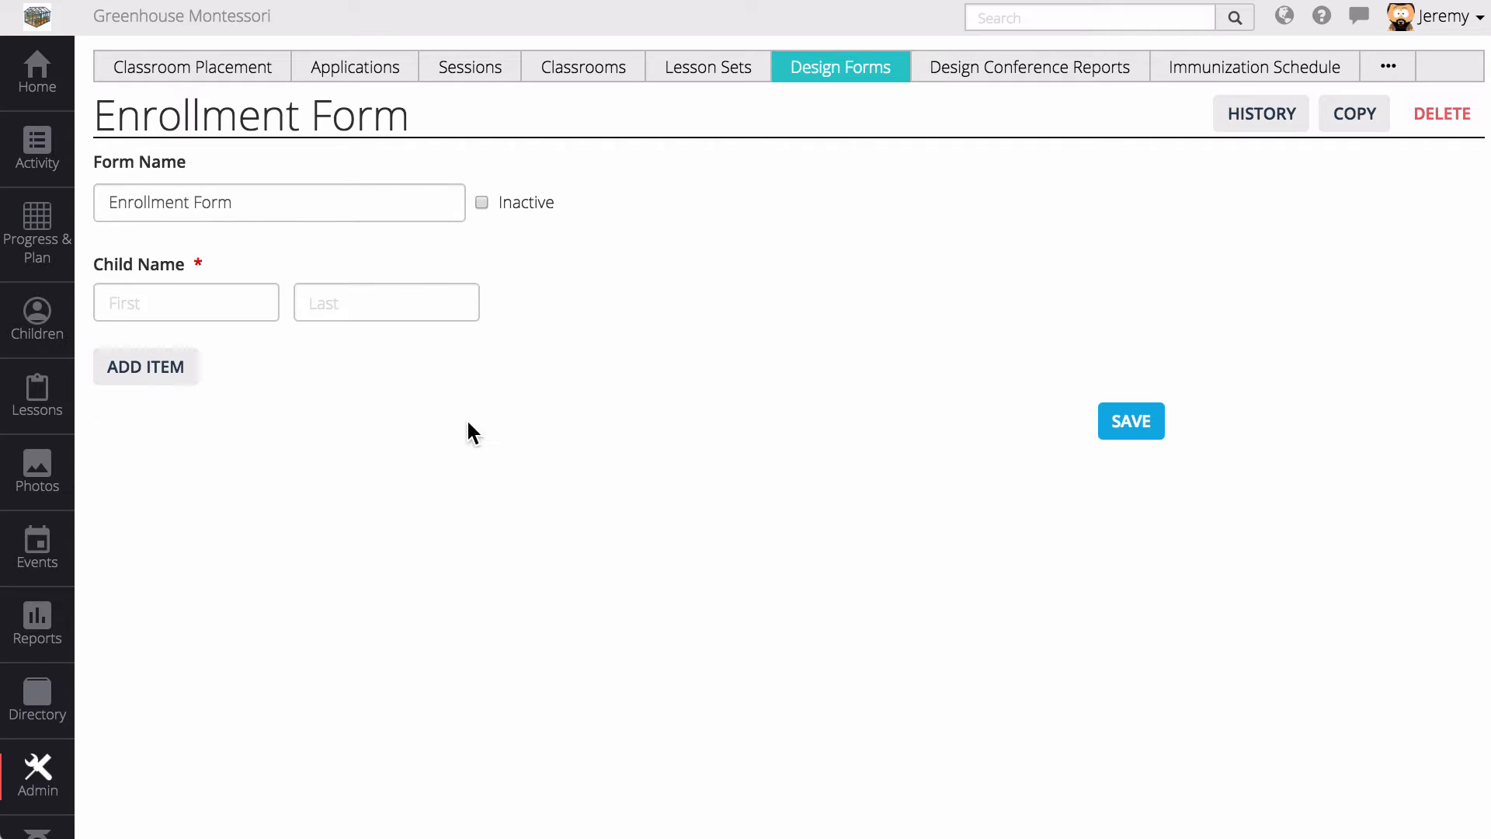
- Add a required Date-type question titled 'Child Birth Date'
{"action": "left_click", "coordinate": [172, 379]}
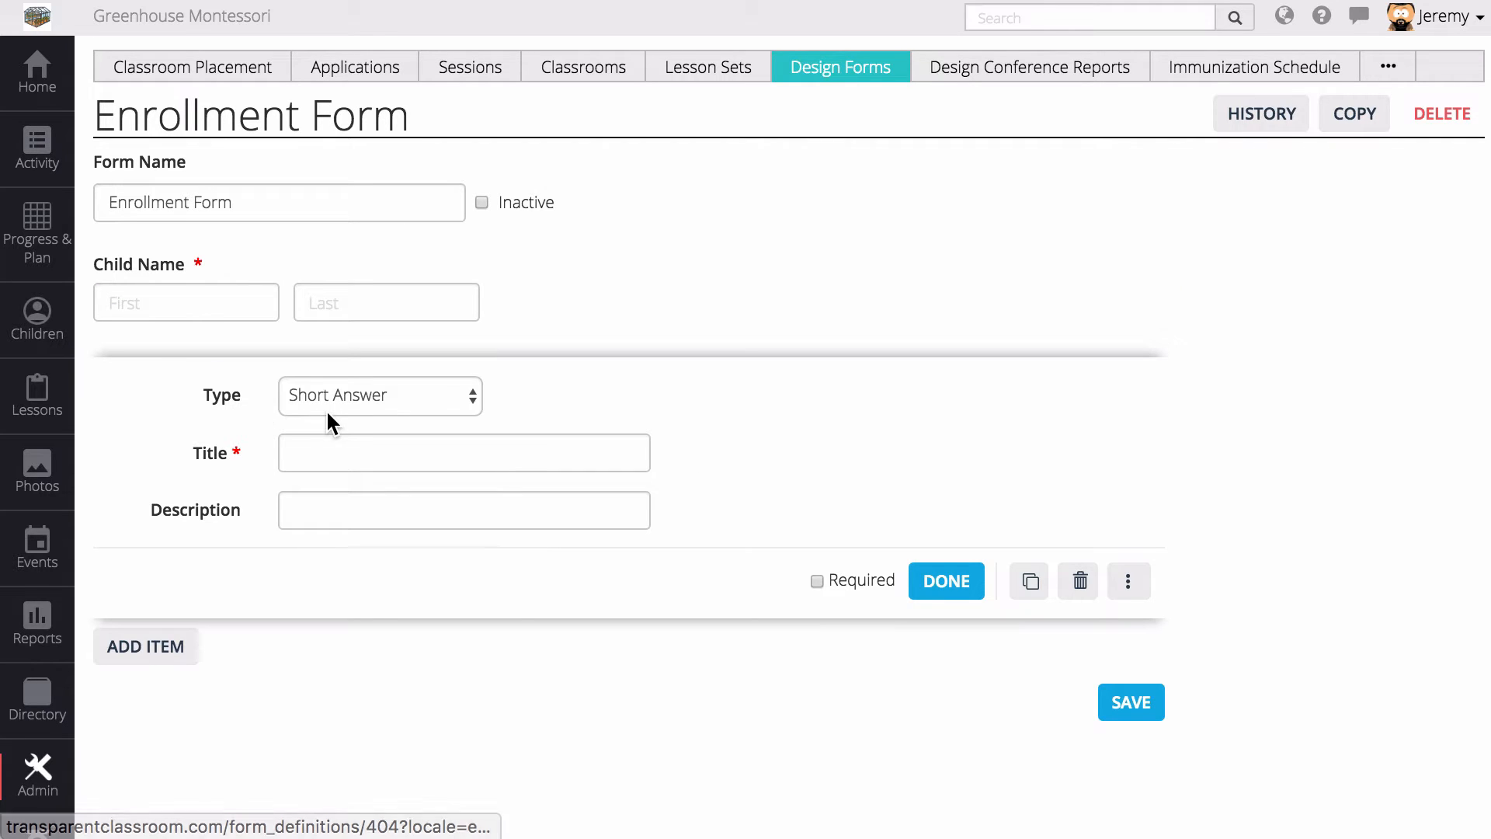
{"action": "left_click", "coordinate": [343, 394]}
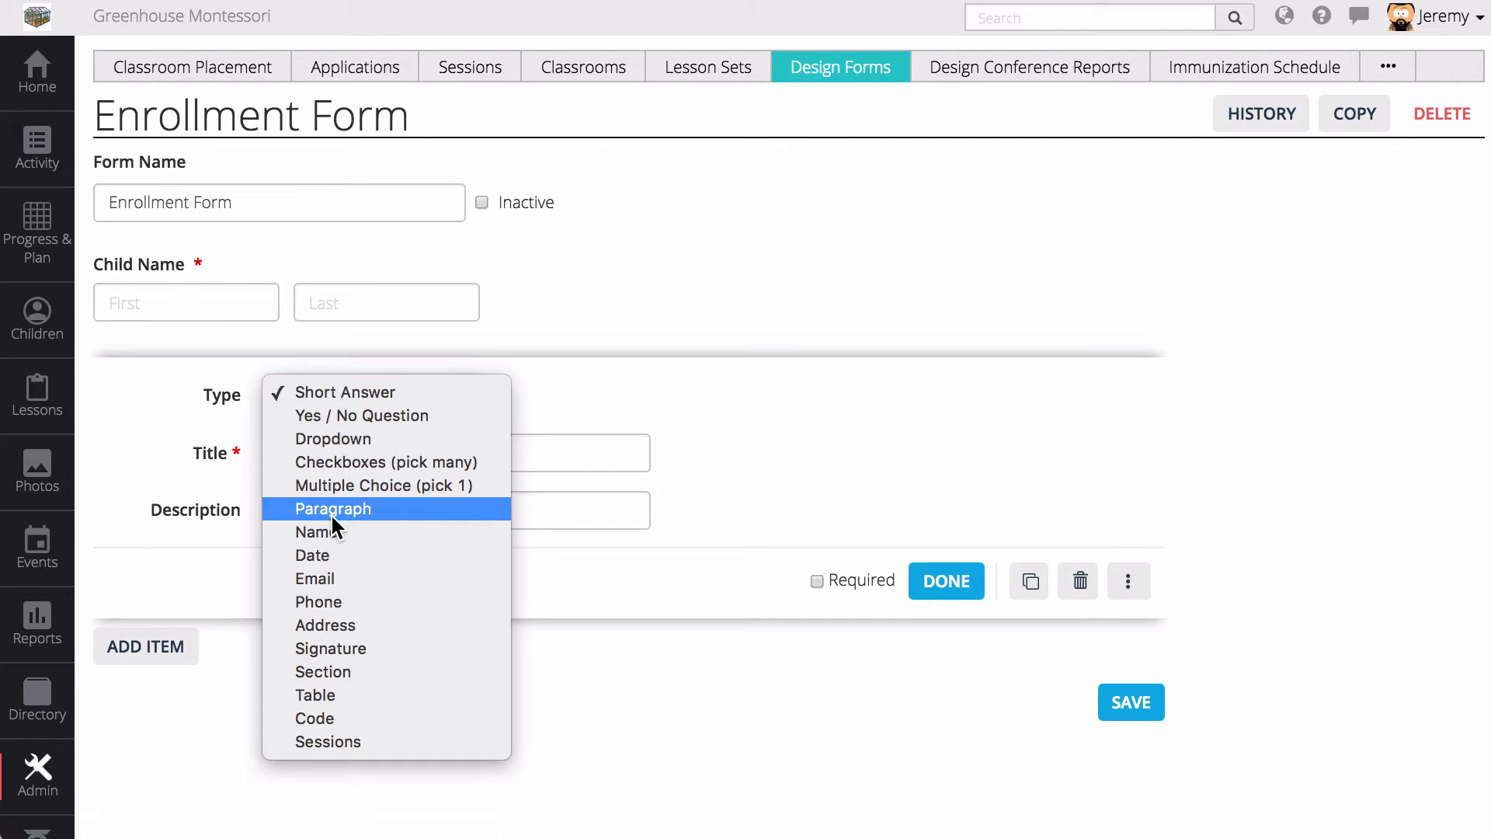
{"action": "left_click", "coordinate": [328, 554]}
{"action": "left_click", "coordinate": [346, 464]}
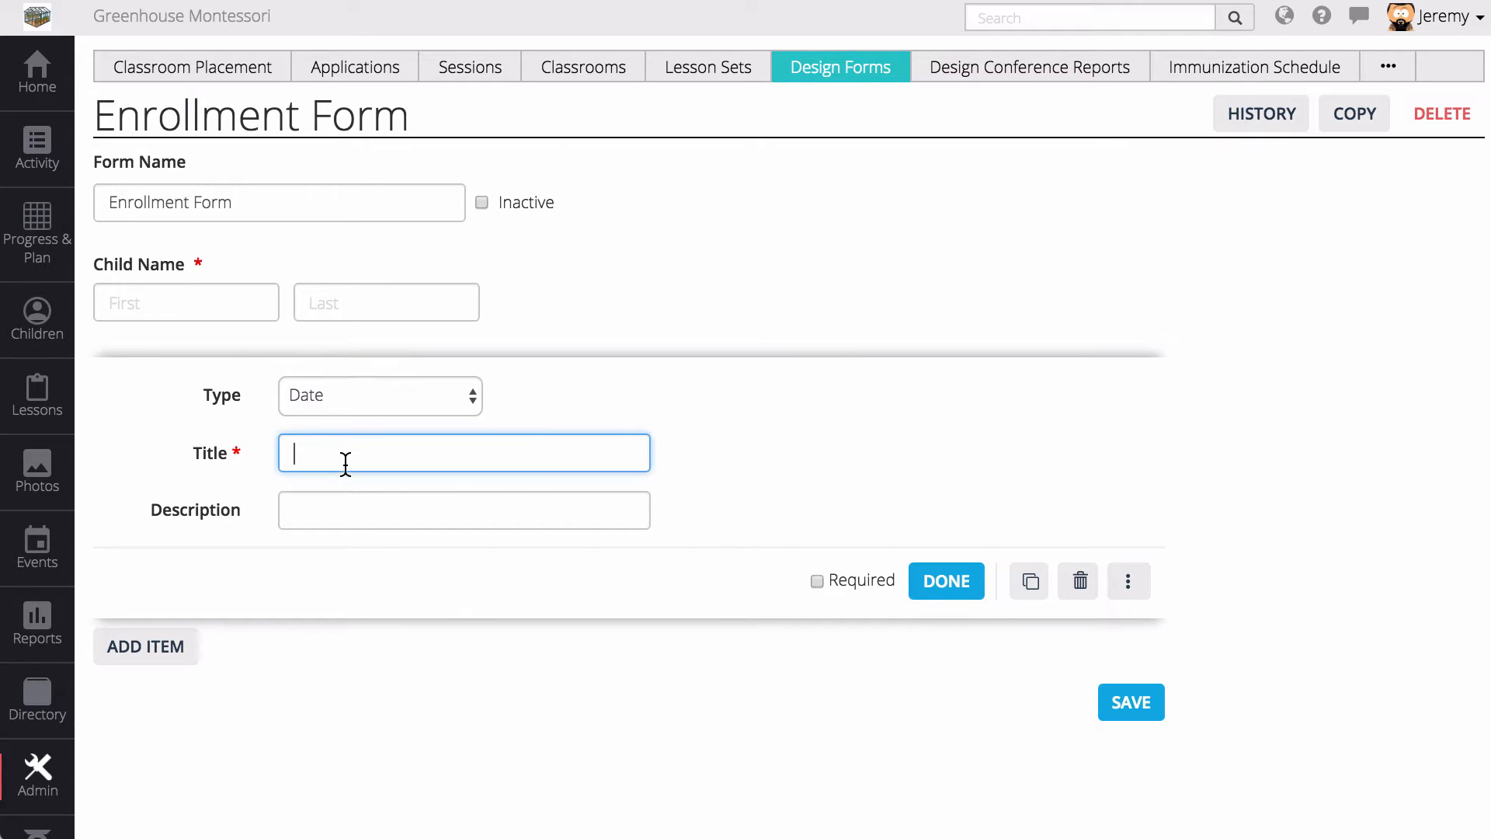
{"action": "type", "text": "Child Birth Date"}
{"action": "left_click", "coordinate": [868, 581]}
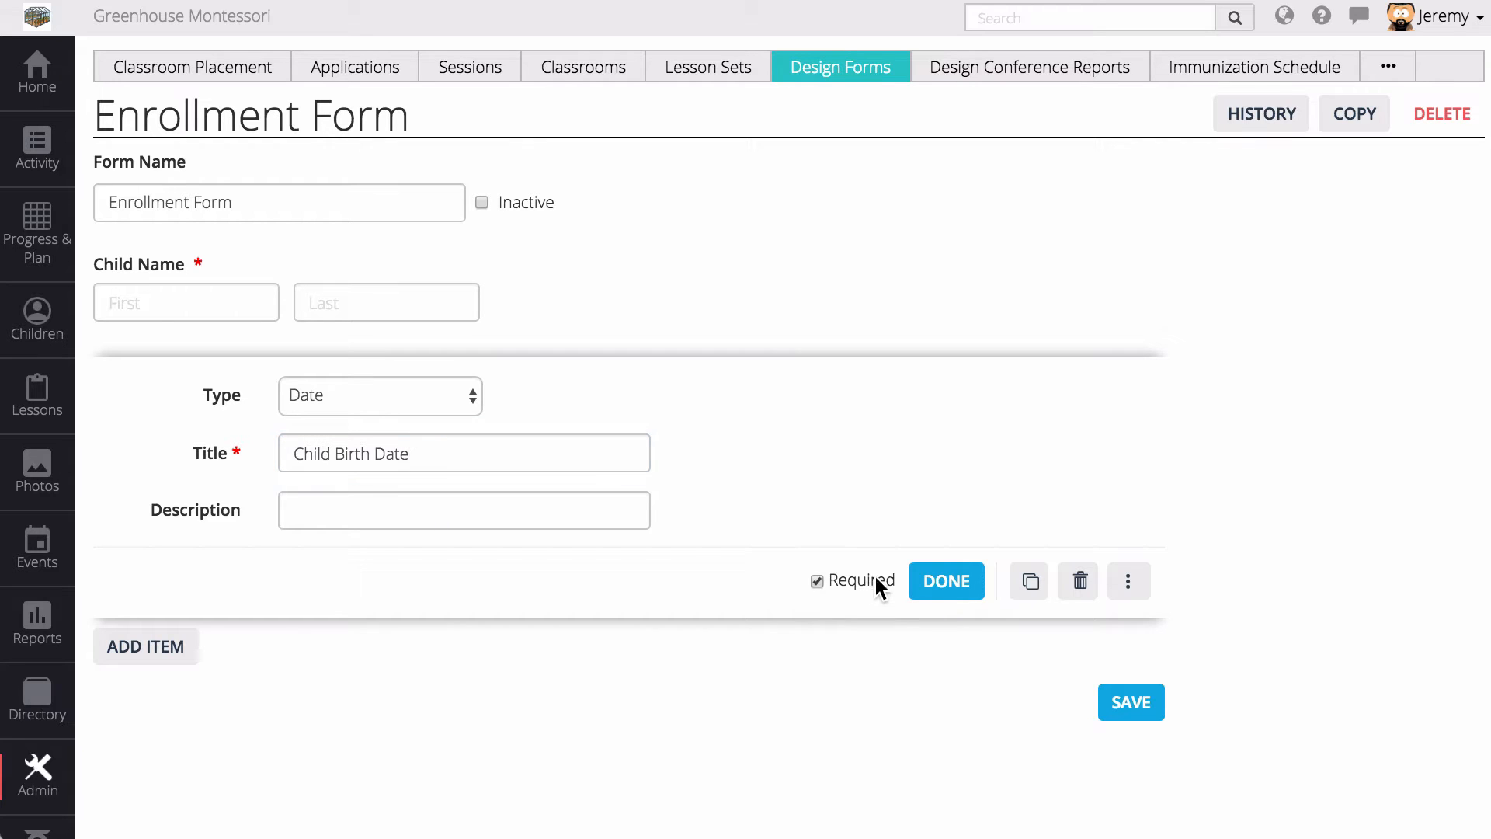
{"action": "left_click", "coordinate": [954, 582]}
- Add a required Yes / No 'Photo Permission' question: 'Can we use images of your child in school marketing?'
{"action": "left_click", "coordinate": [136, 477]}
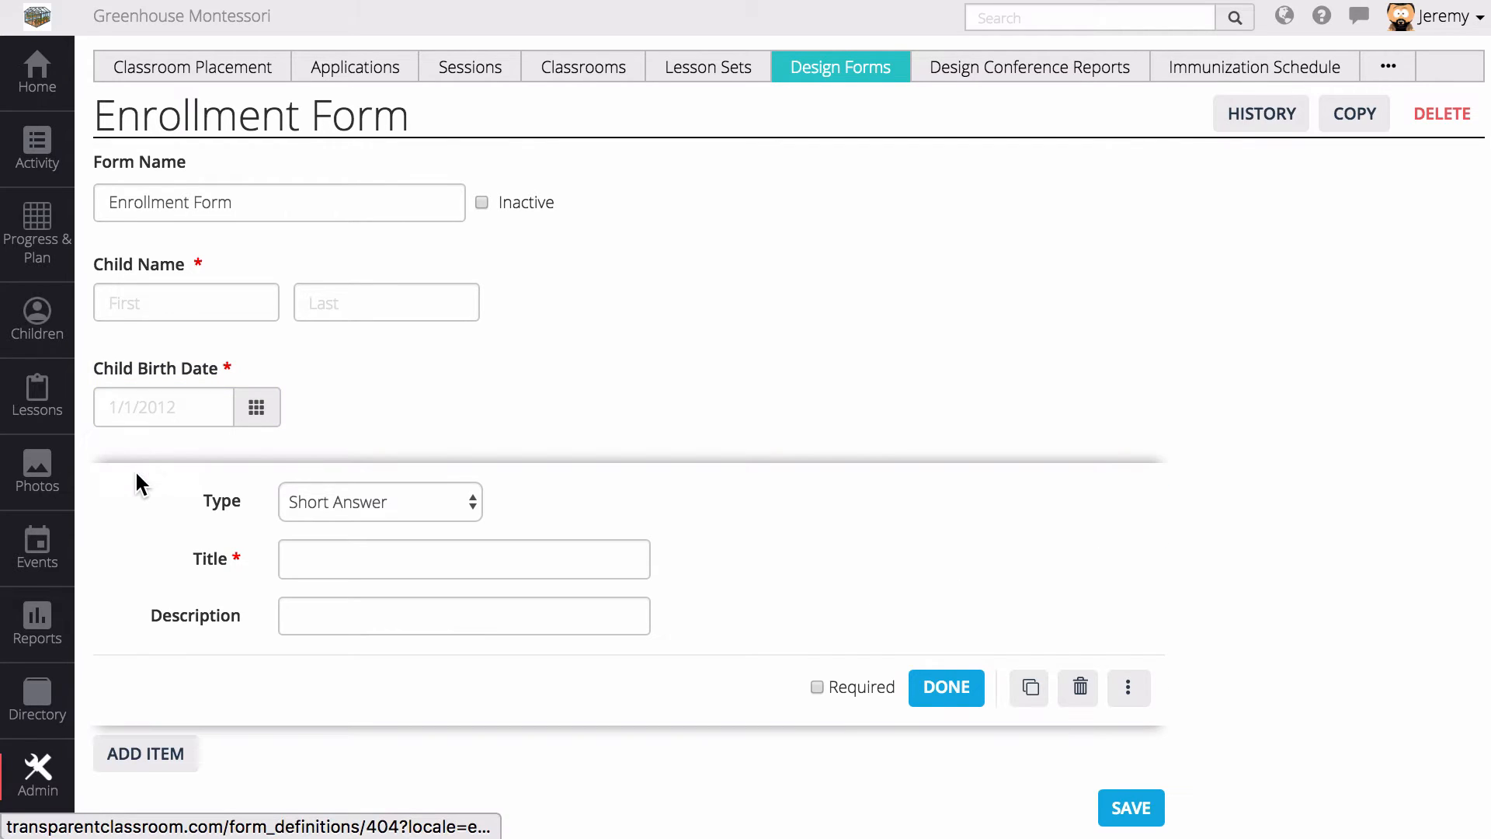
{"action": "left_click", "coordinate": [381, 497]}
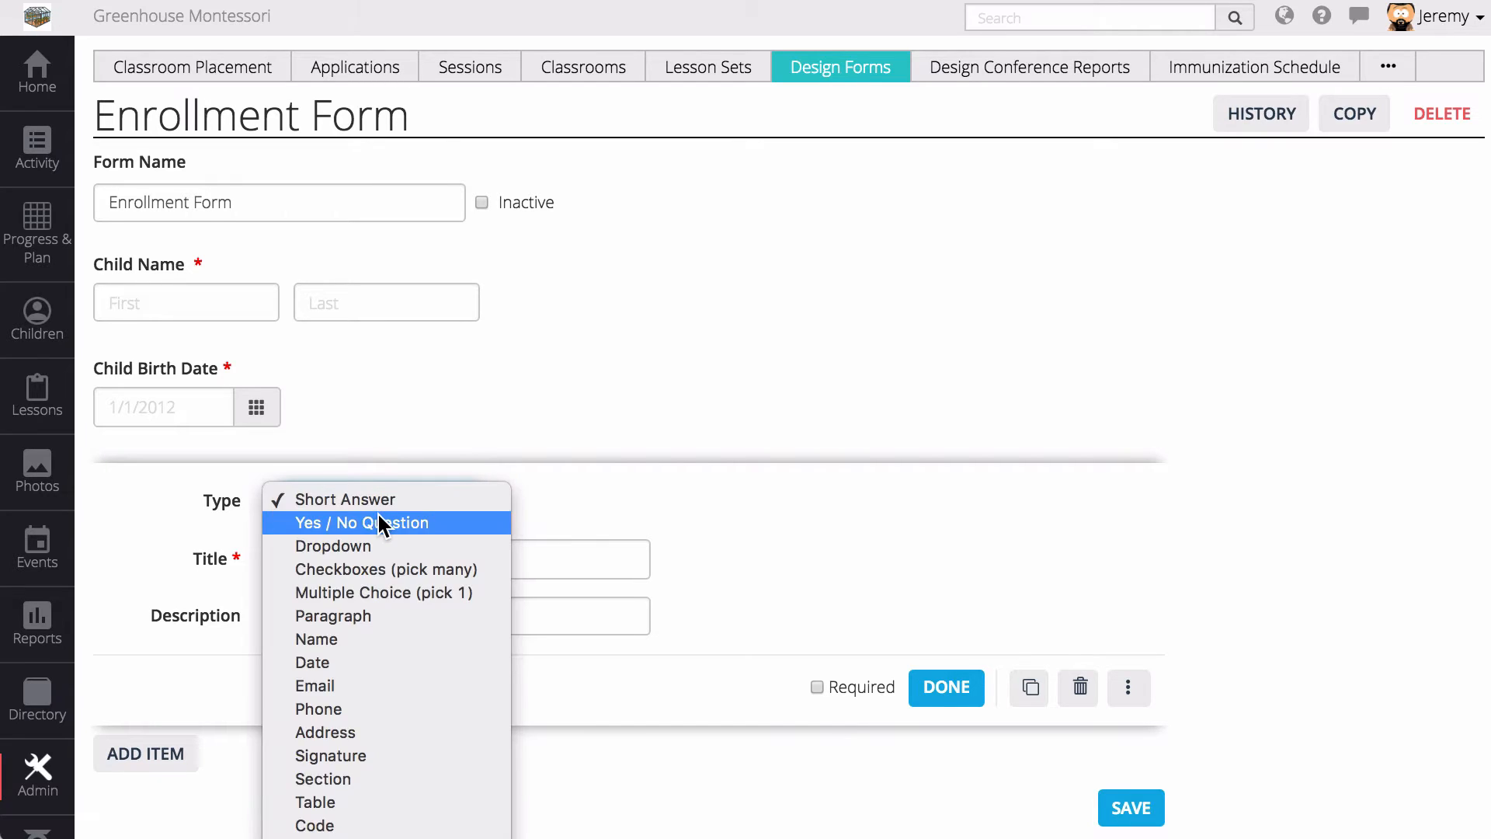
{"action": "key", "text": "Escape"}
{"action": "left_click", "coordinate": [337, 555]}
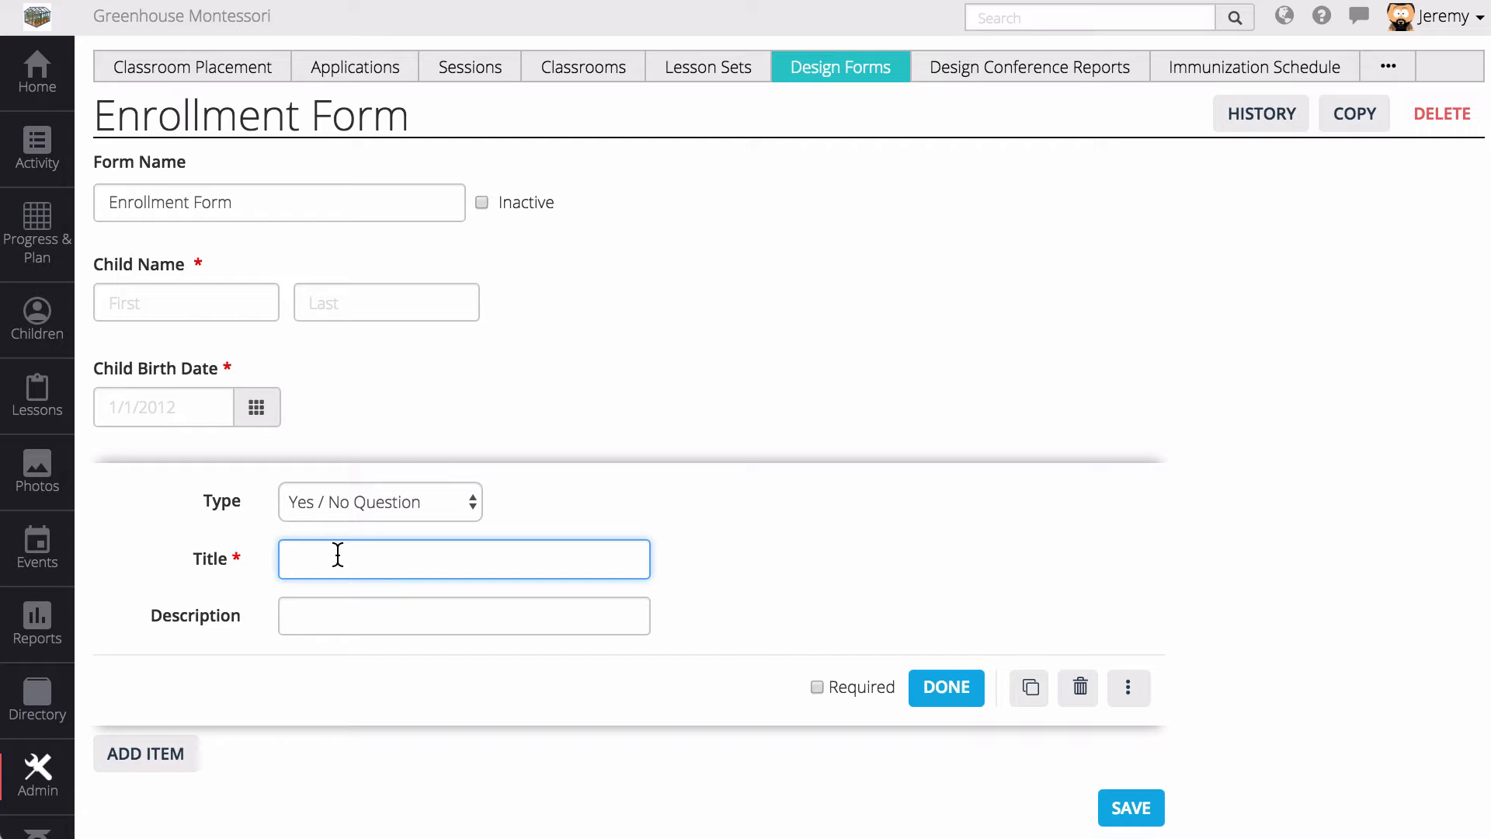
{"action": "type", "text": "Photo Permission"}
{"action": "key", "text": "Tab"}
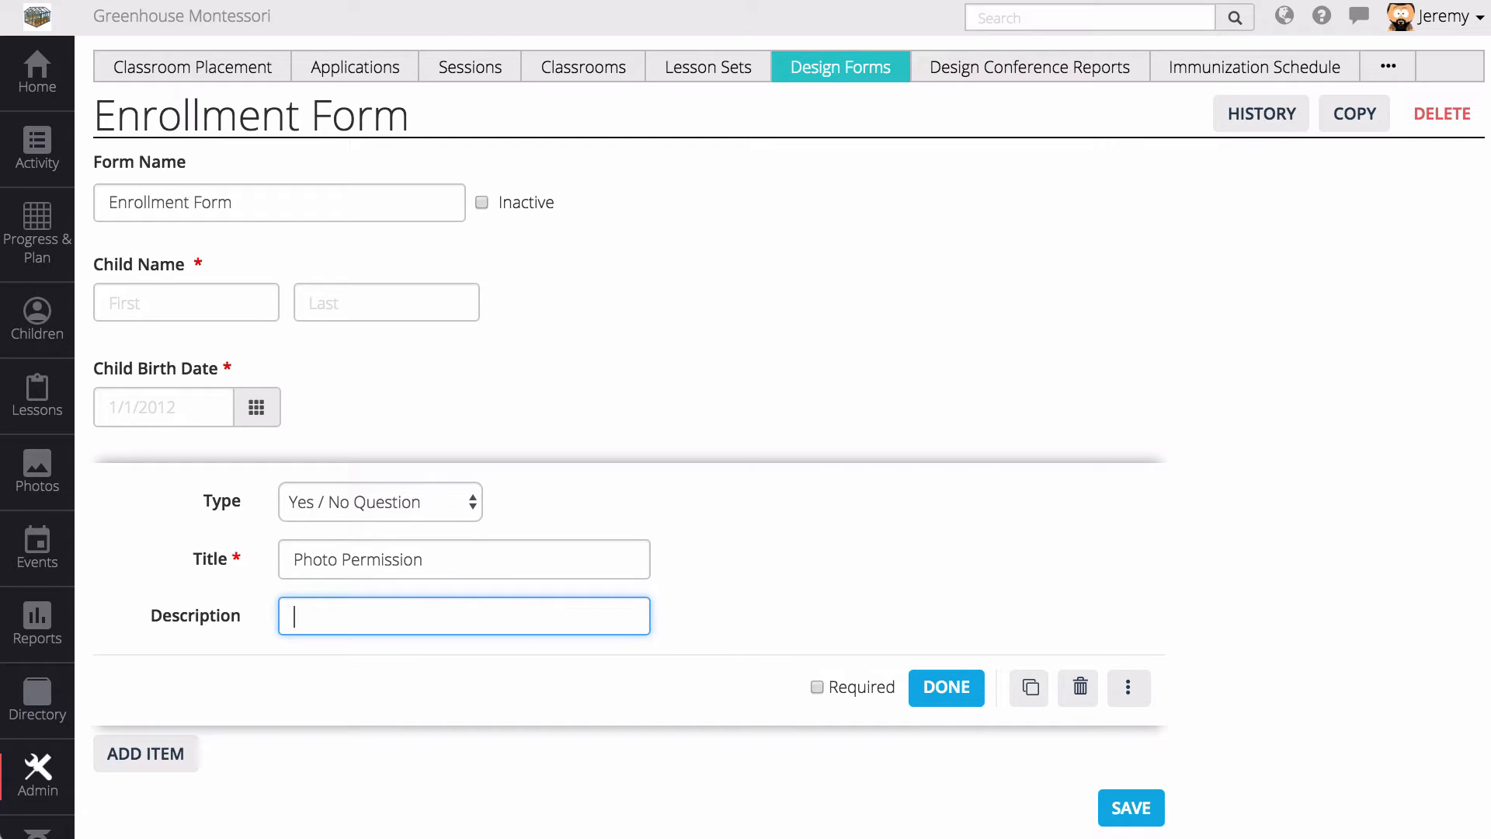
{"action": "type", "text": "Can we use images of your child "}
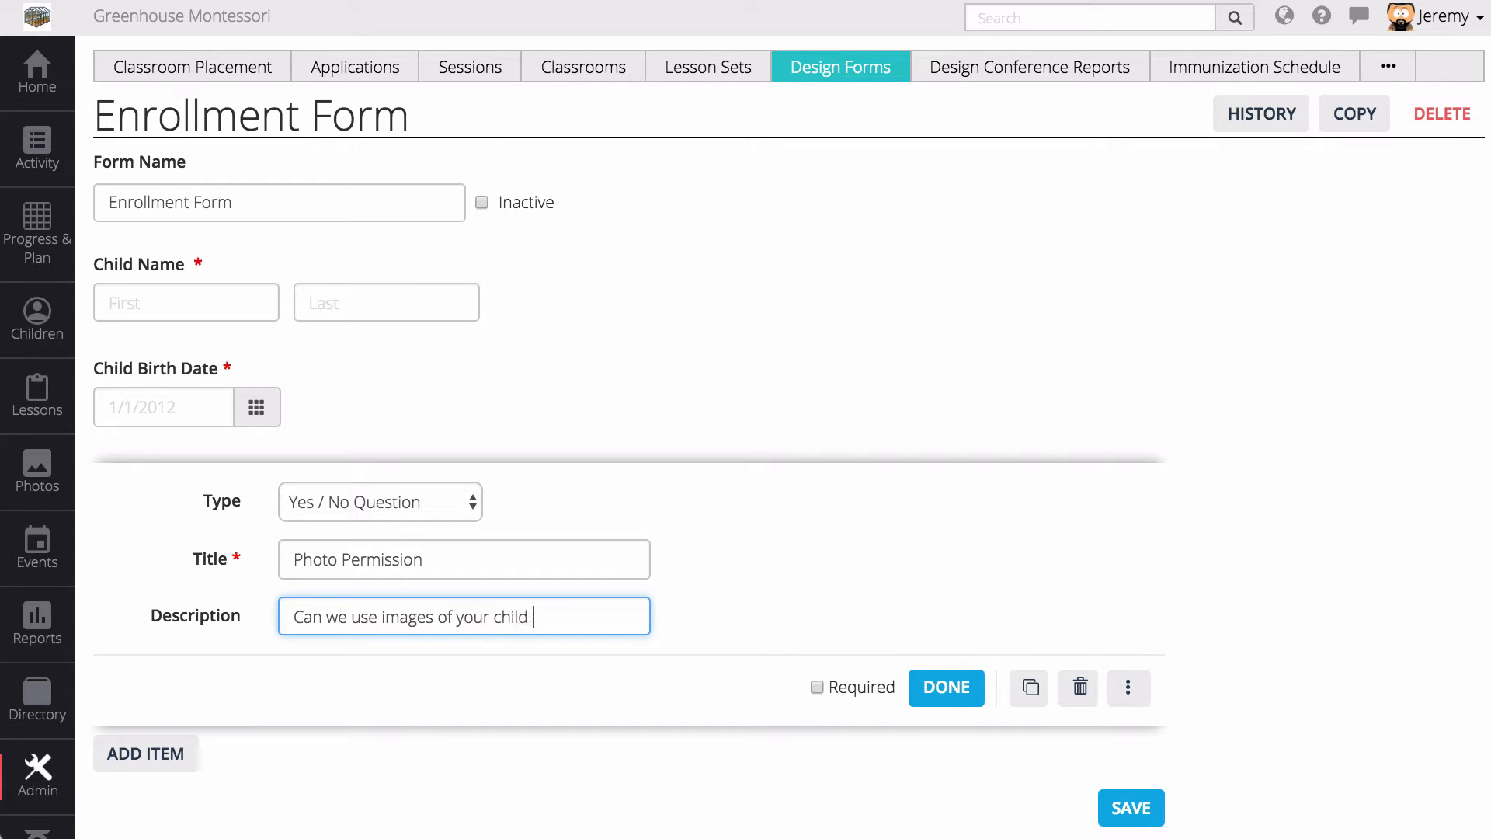
{"action": "type", "text": "in school marke"}
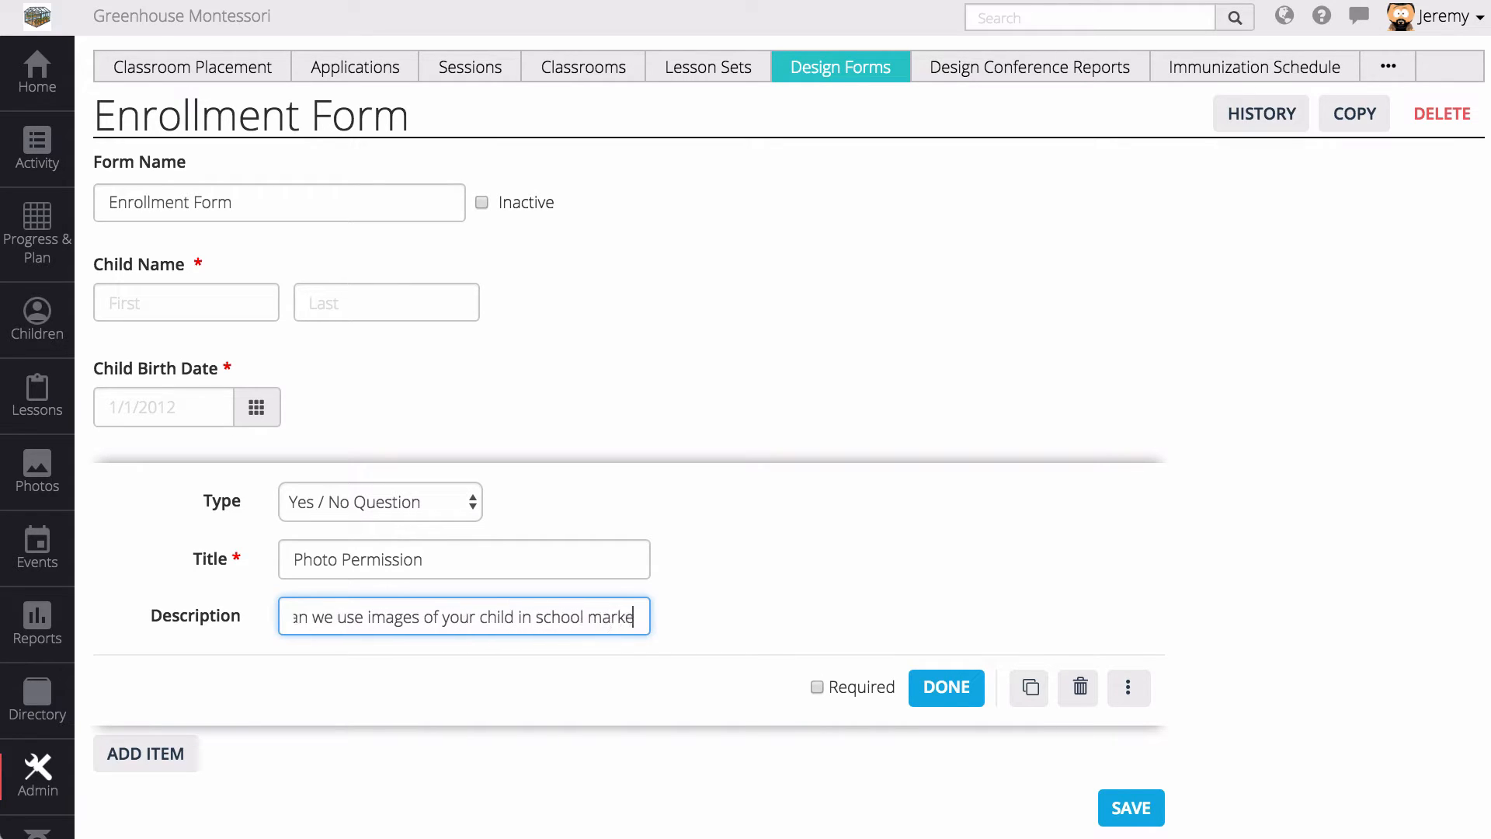
{"action": "type", "text": "ting?"}
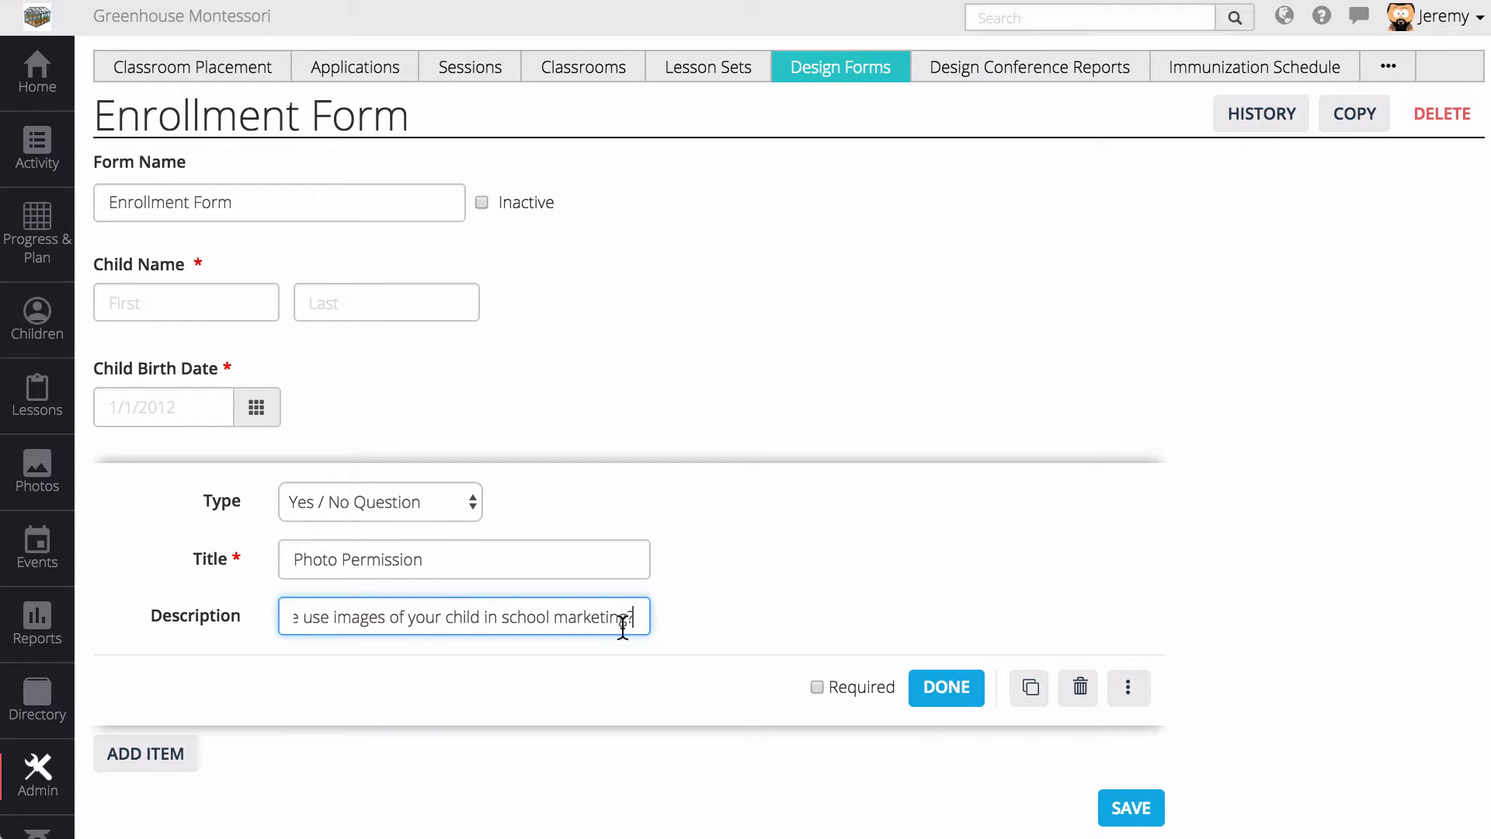
{"action": "left_click", "coordinate": [859, 687]}
{"action": "left_click", "coordinate": [956, 688]}
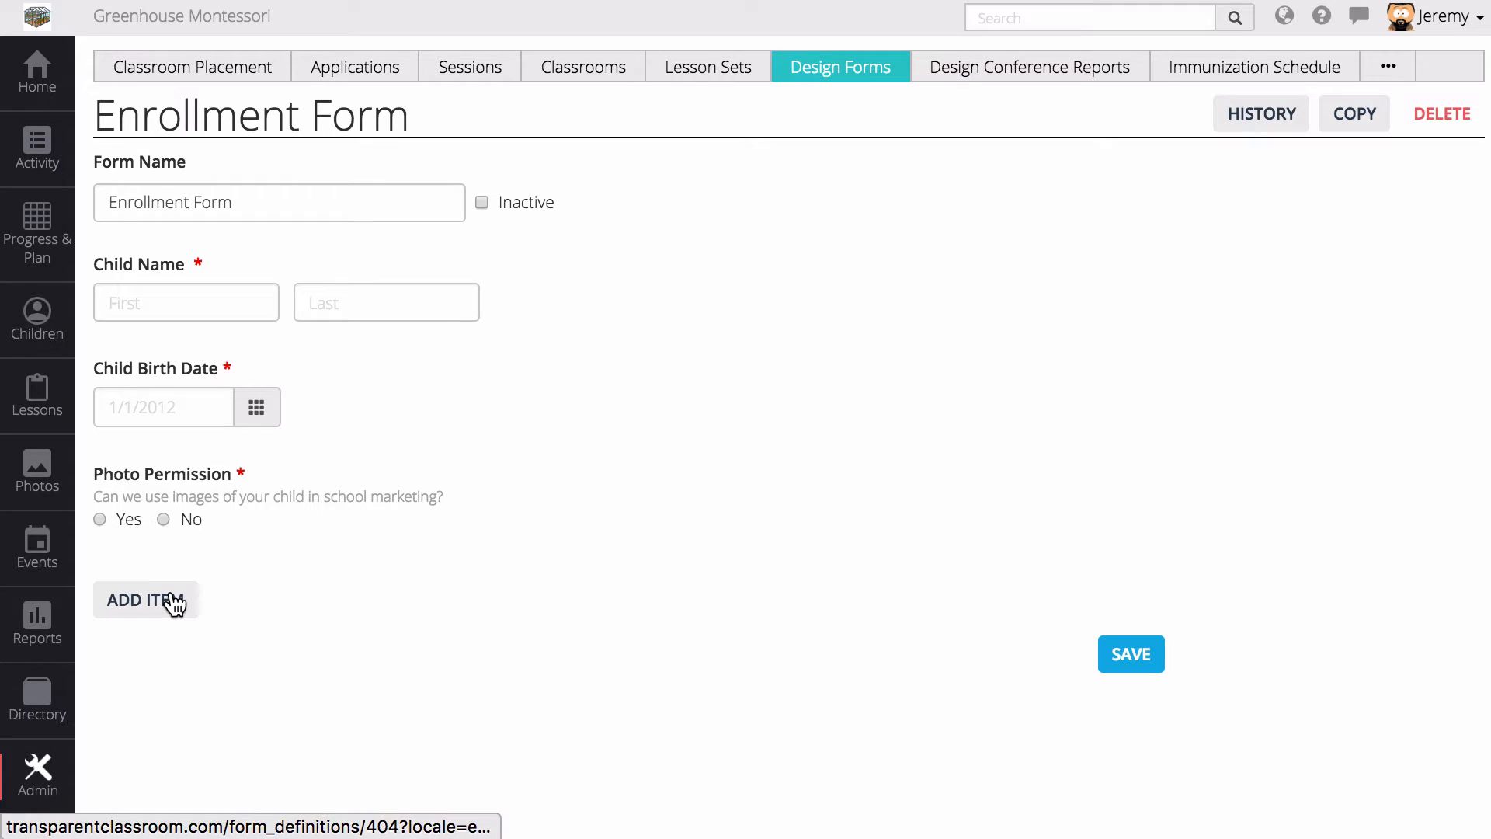
{"action": "left_click", "coordinate": [174, 600]}
- Make the new item a required Signature field titled 'Parent / Guardian Signature'
{"action": "left_click", "coordinate": [347, 626]}
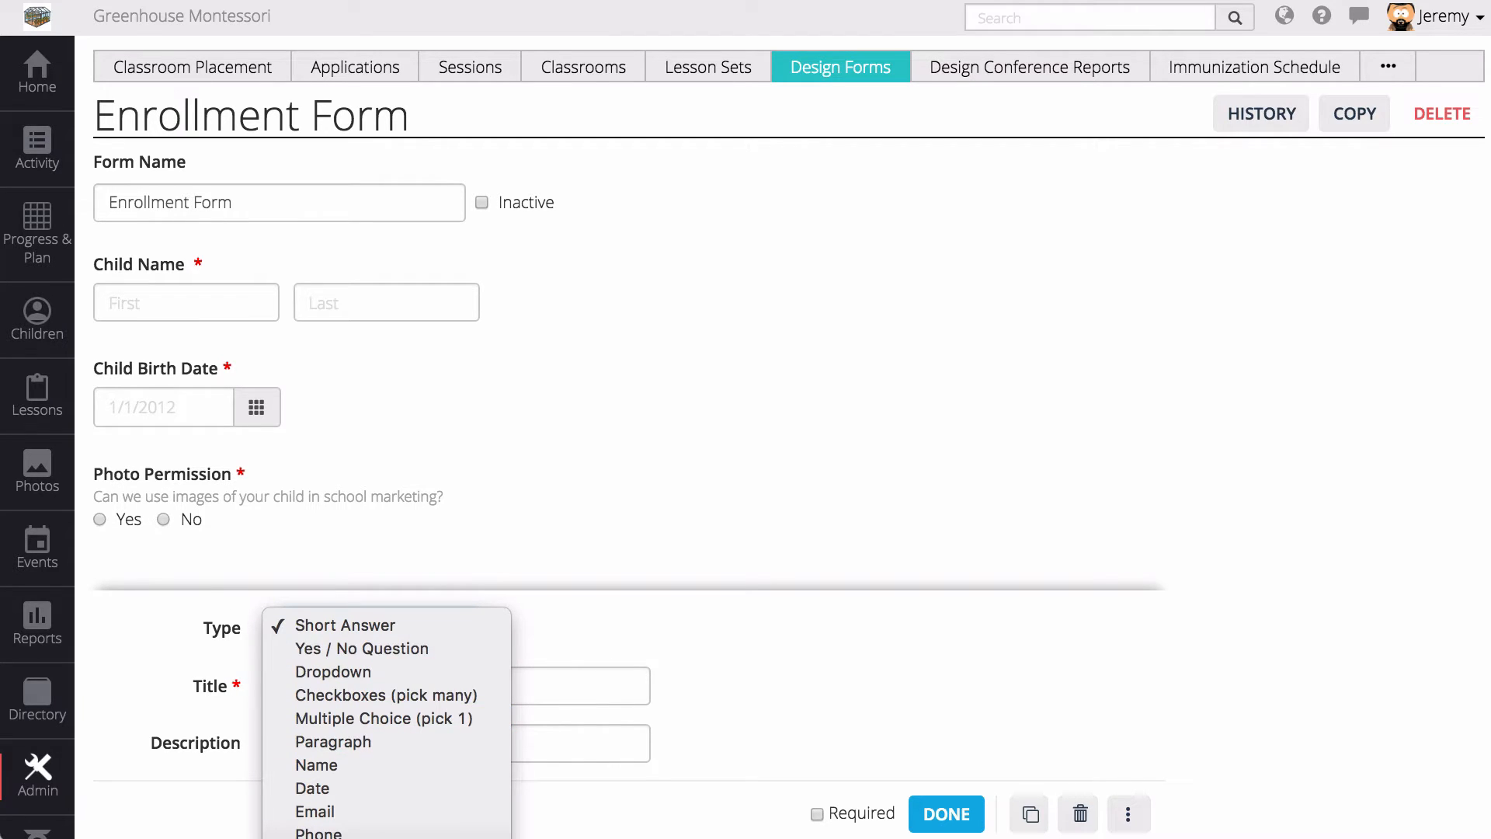
{"action": "left_click", "coordinate": [373, 837]}
{"action": "left_click", "coordinate": [367, 693]}
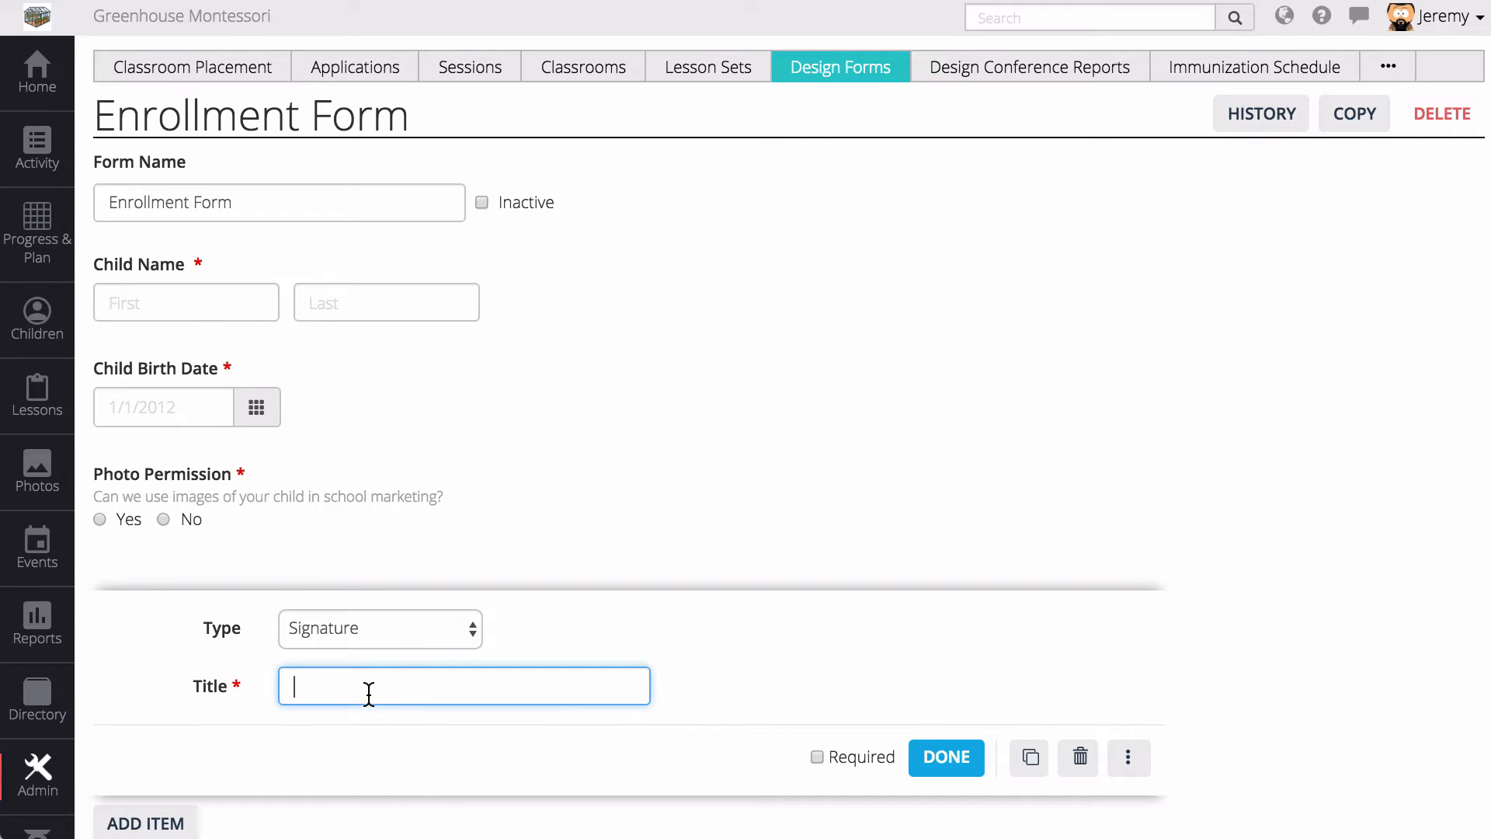
{"action": "type", "text": "Signature"}
{"action": "type", "text": "Parent / G"}
{"action": "type", "text": "uardian"}
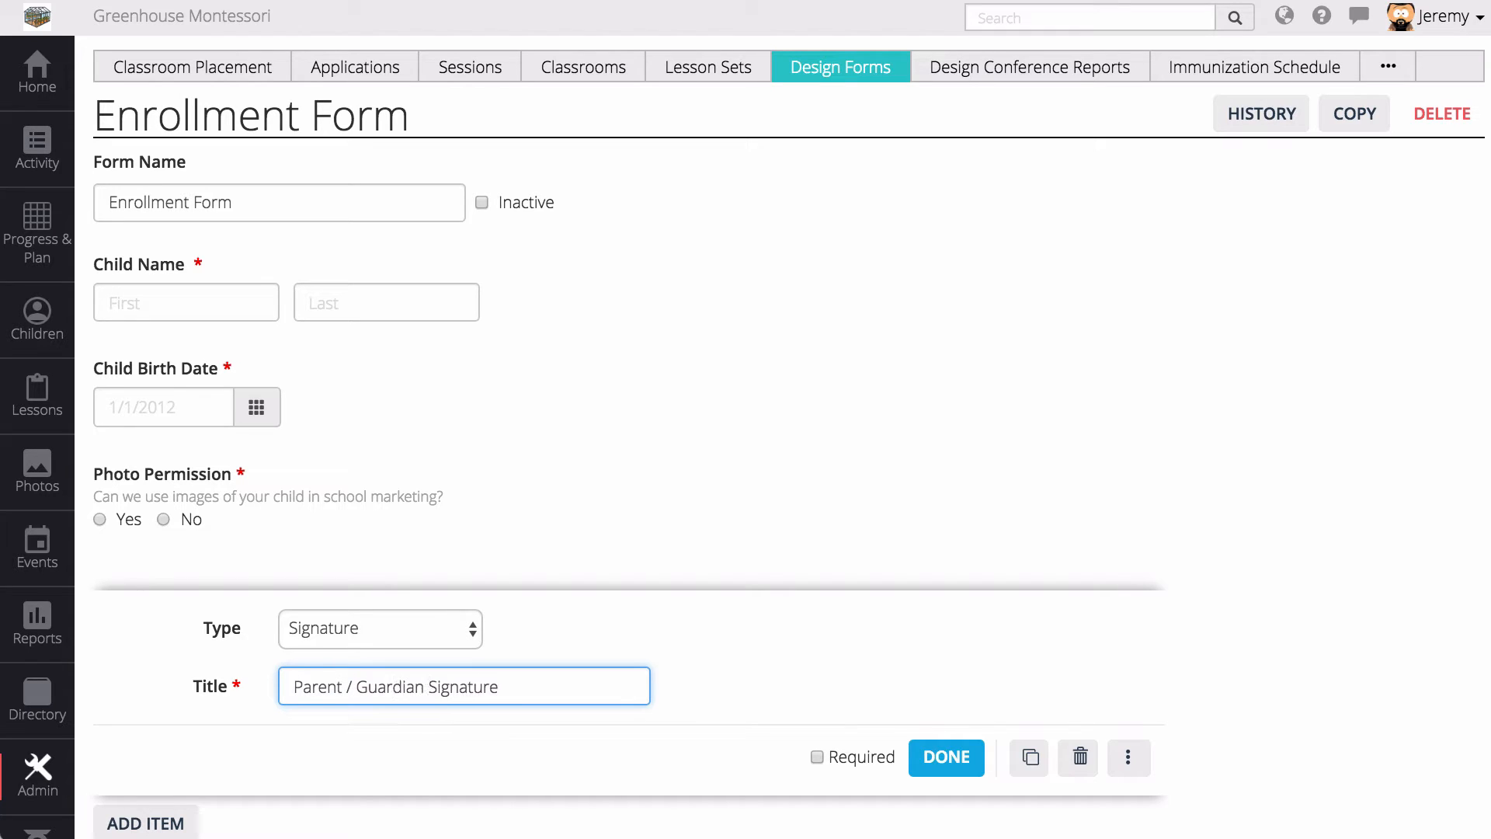
{"action": "left_click", "coordinate": [850, 746]}
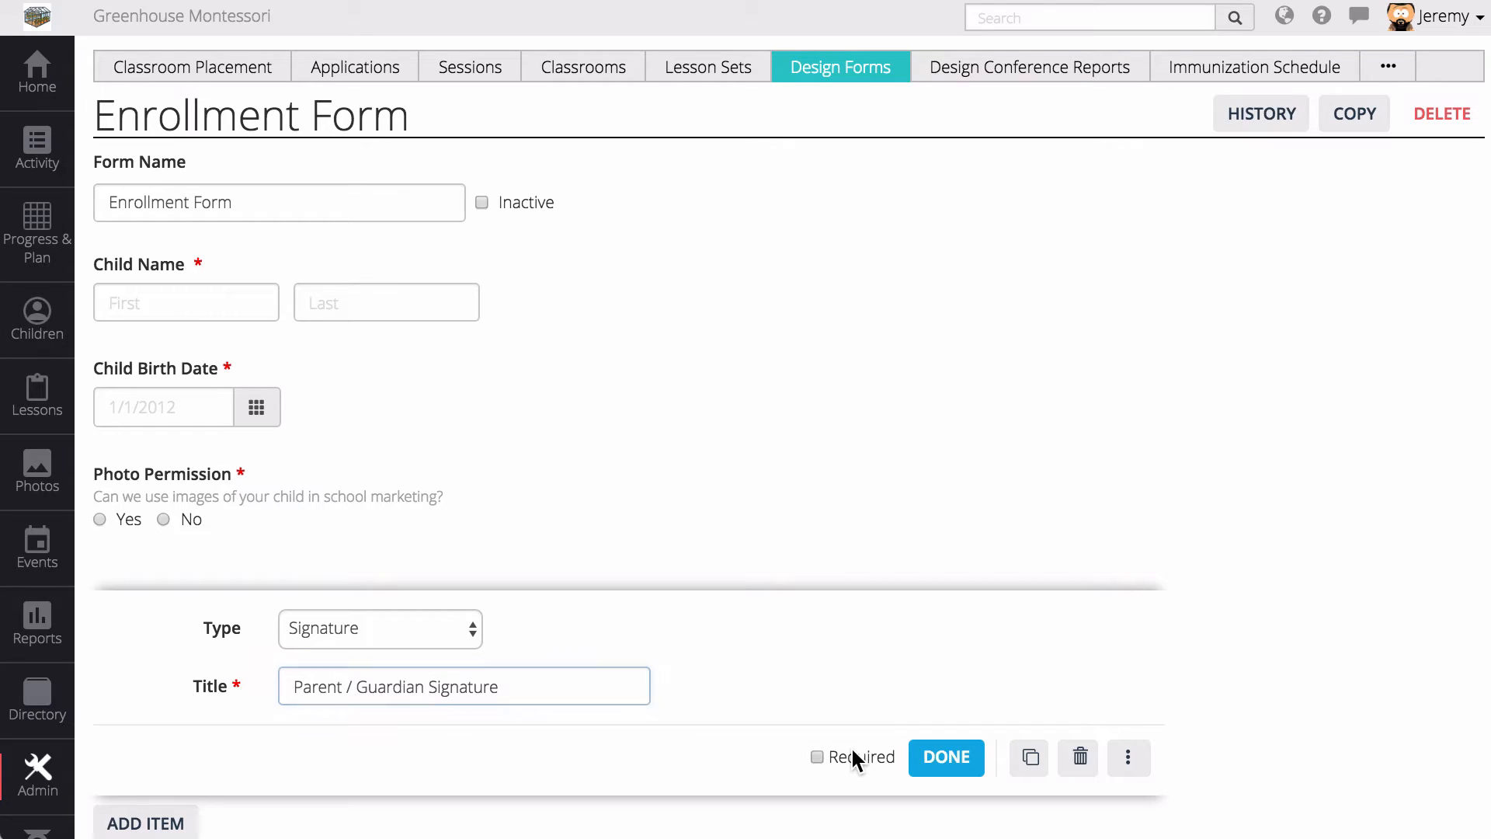
{"action": "left_click", "coordinate": [939, 750]}
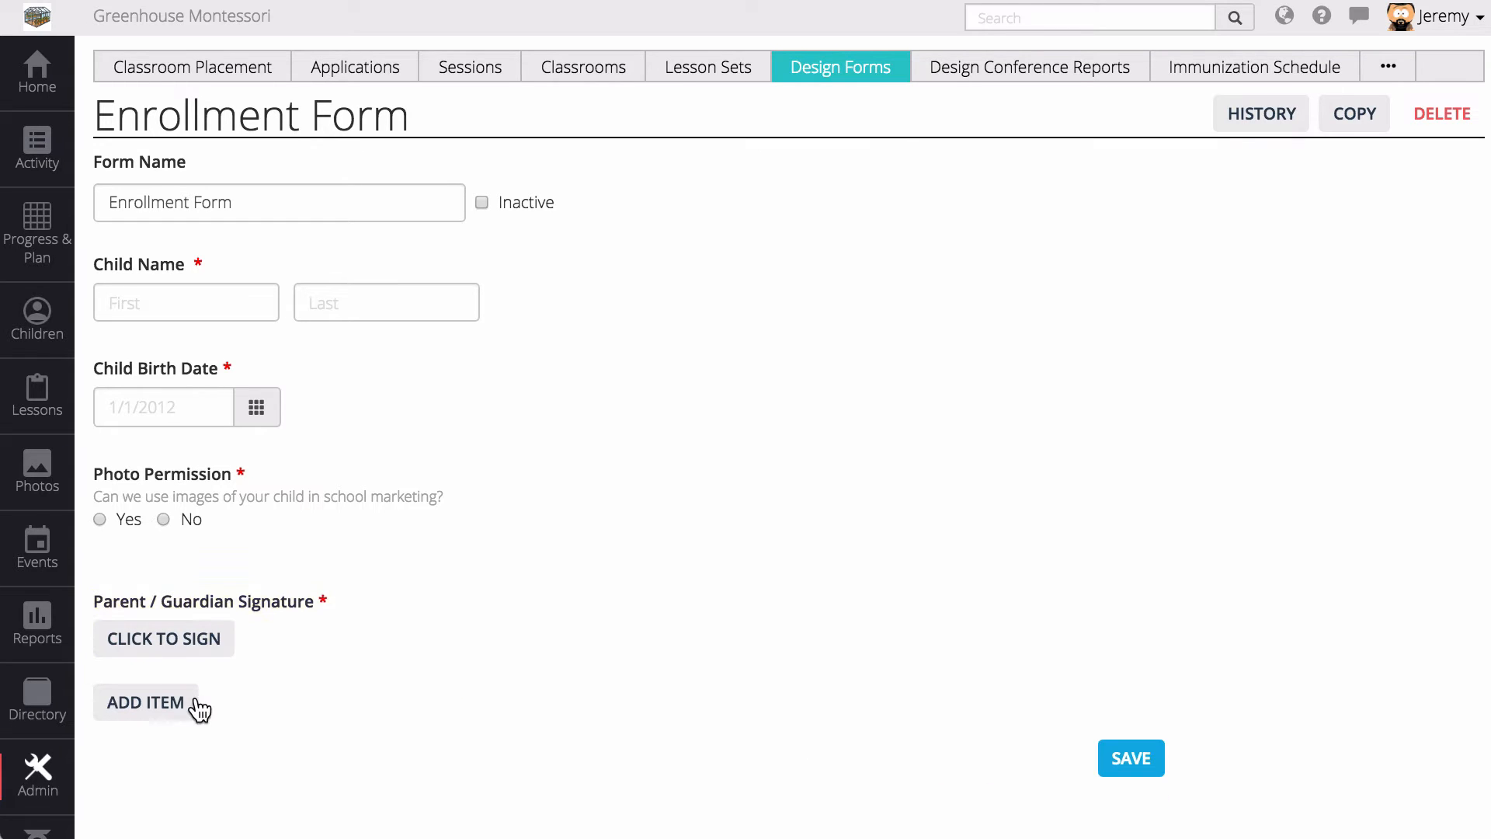
- Add a Table item 'Emergency Contacts' described 'Who do we call in case of emergency?'
{"action": "left_click", "coordinate": [155, 703]}
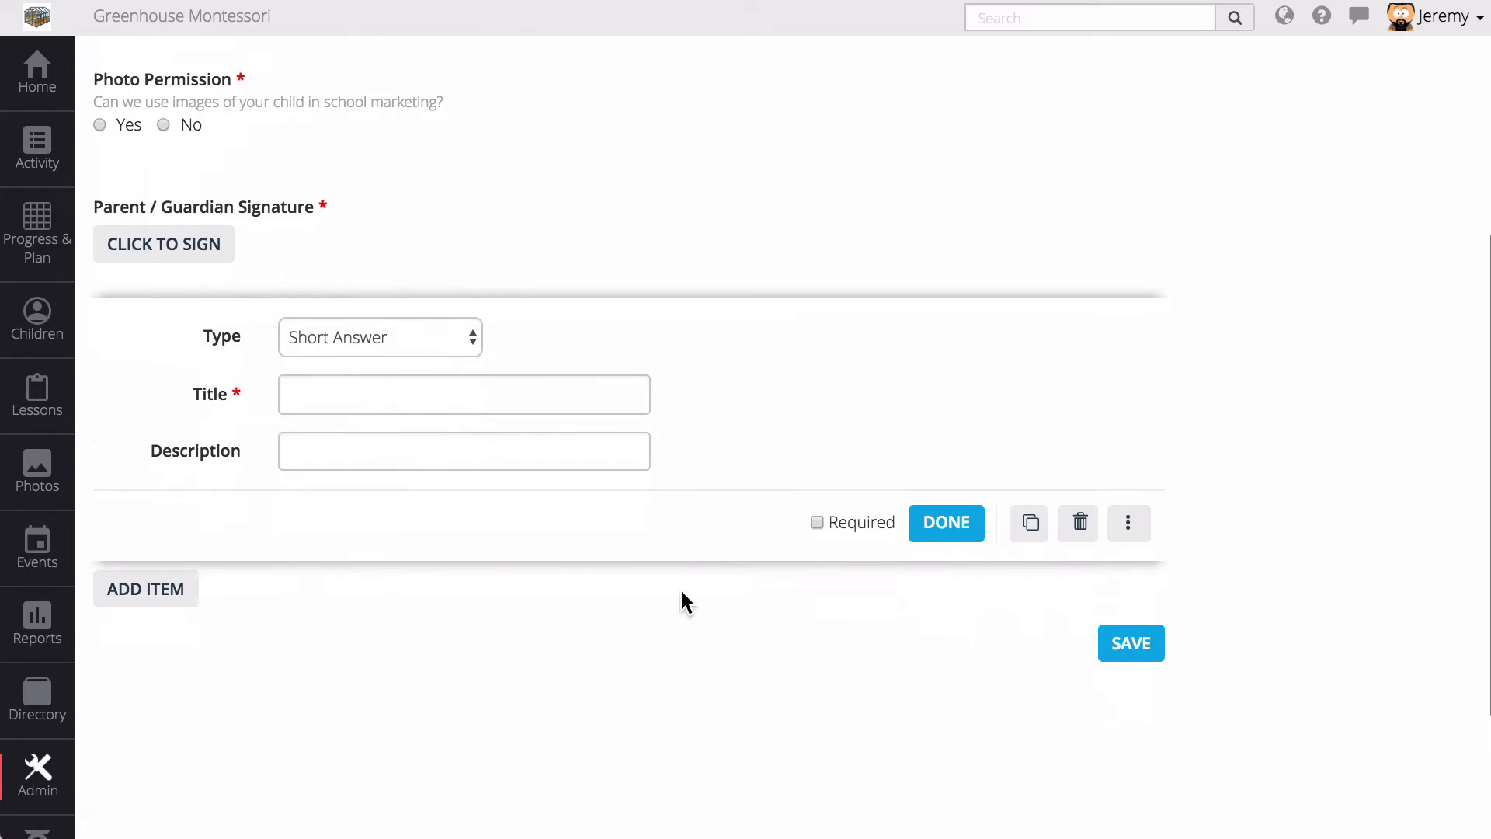
{"action": "left_click", "coordinate": [413, 264]}
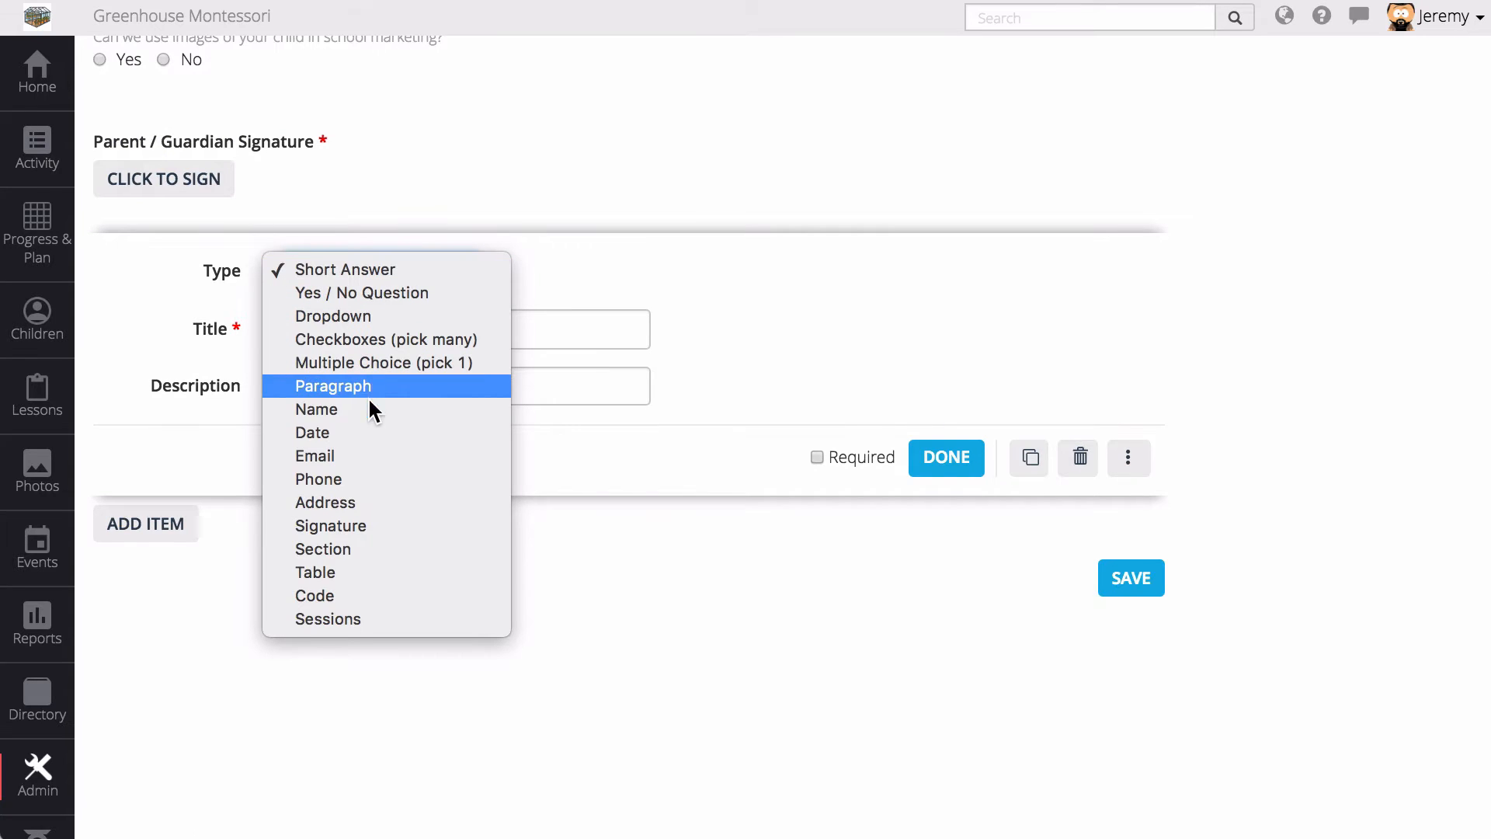
{"action": "left_click", "coordinate": [358, 572]}
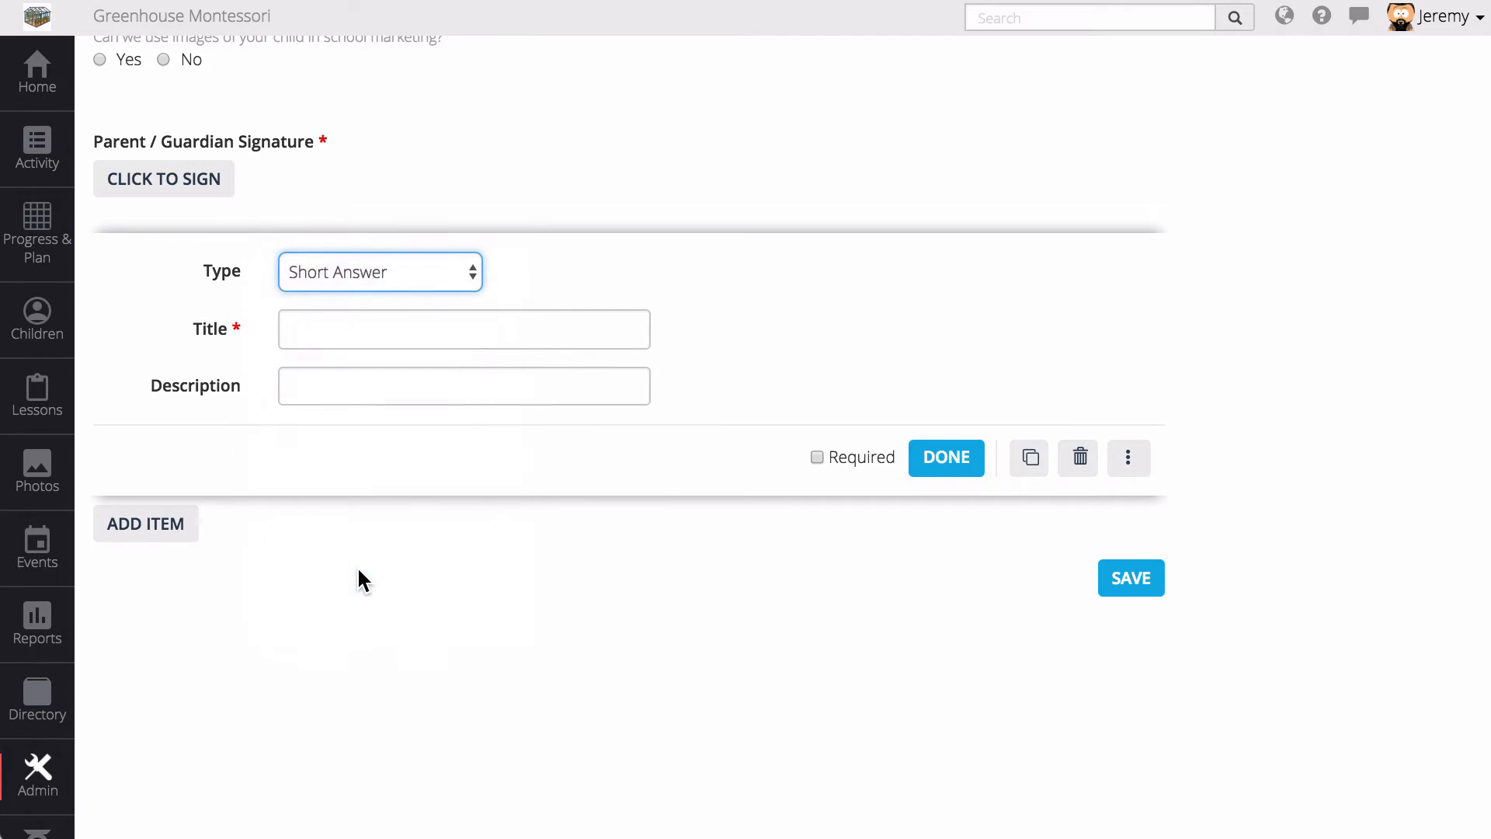
{"action": "left_click", "coordinate": [375, 336]}
{"action": "type", "text": "E"}
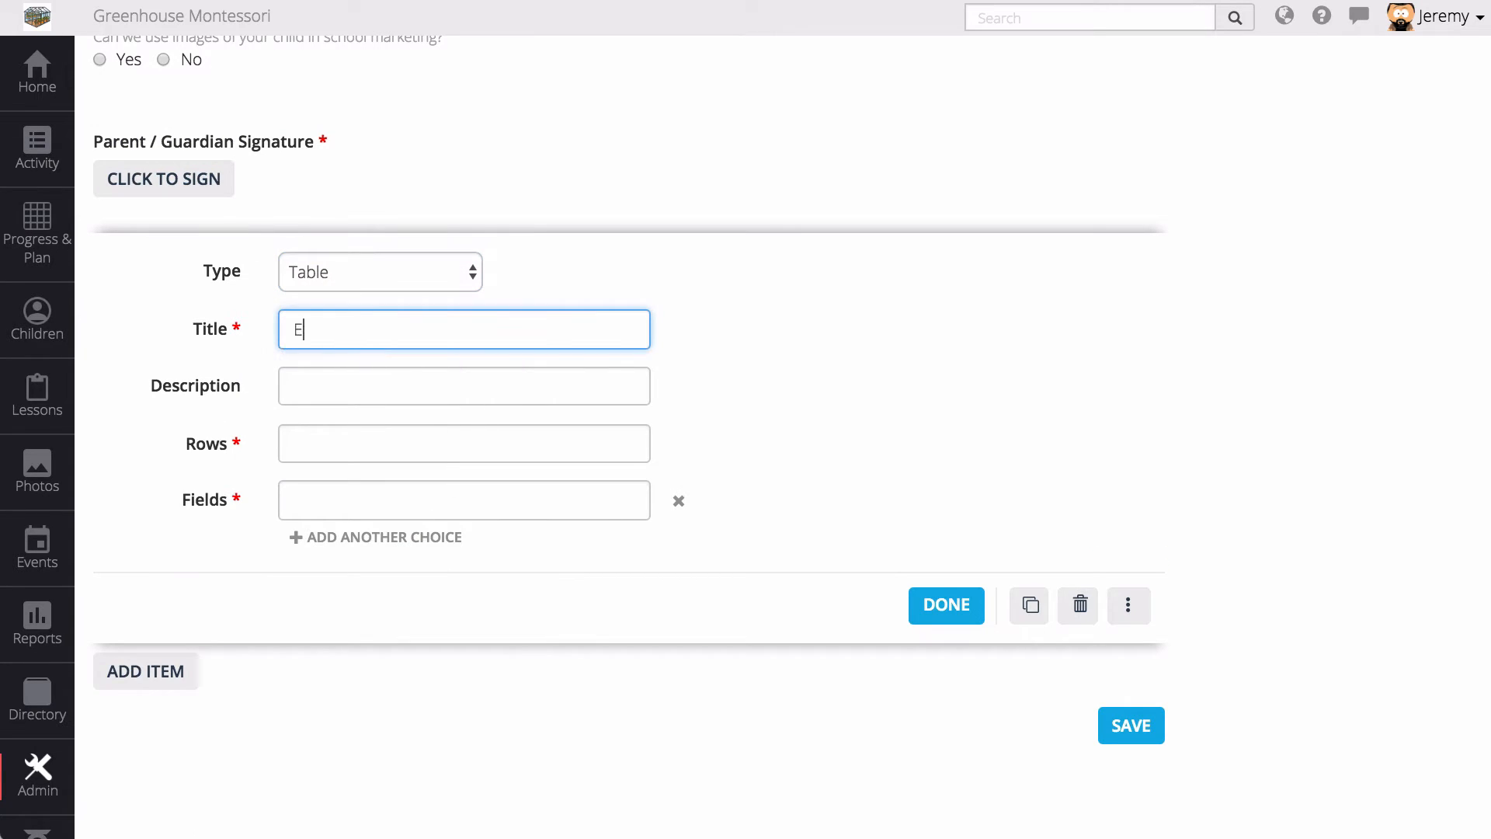
{"action": "type", "text": "mergency Contacts"}
{"action": "left_click", "coordinate": [393, 382]}
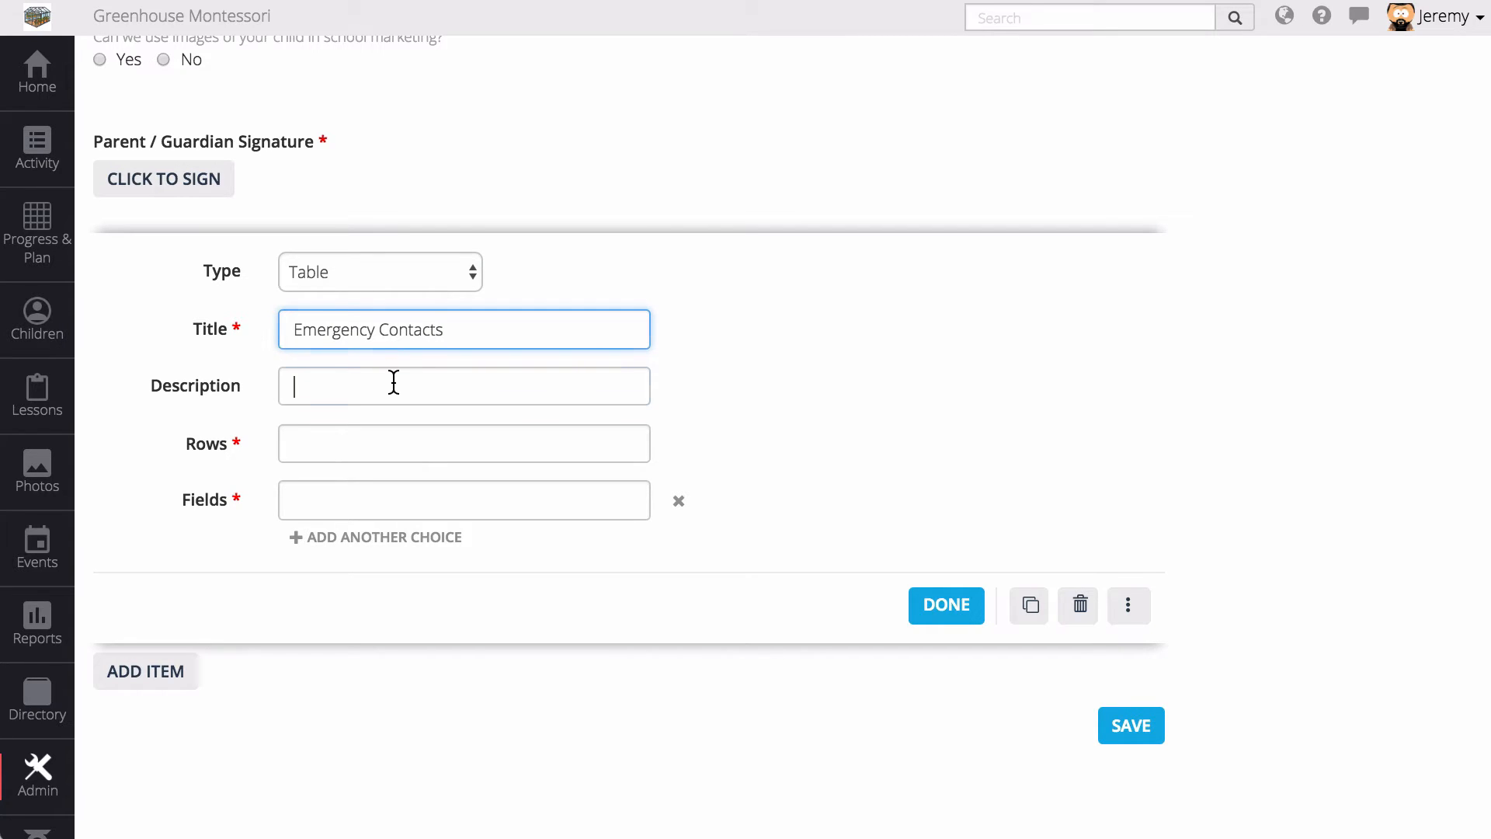
{"action": "type", "text": "Who do we ca"}
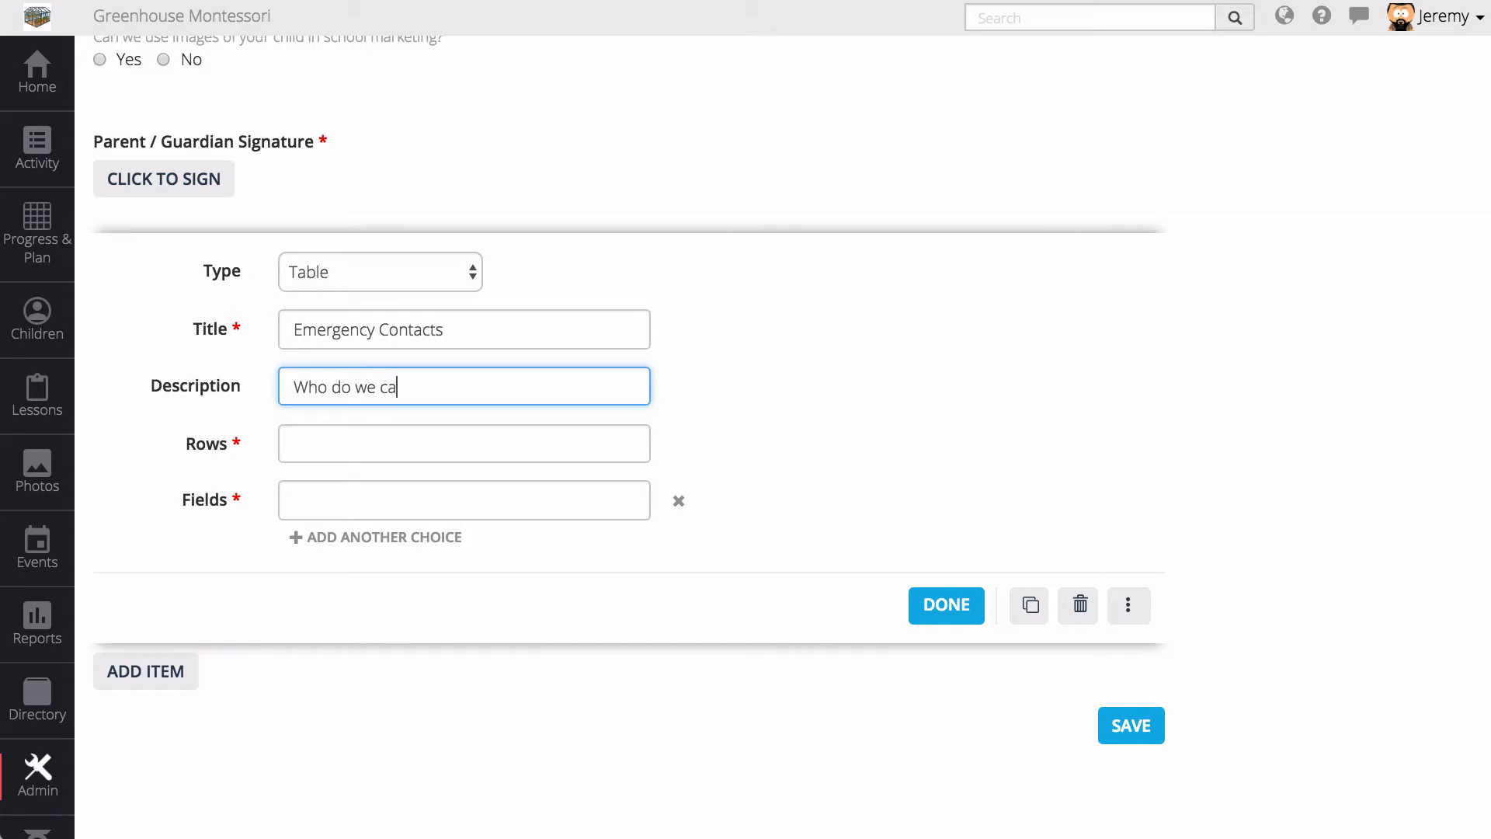
{"action": "type", "text": "ll in case of emergency?"}
- Give the table 3 rows and the columns Name, Phone and Email
{"action": "key", "text": "Tab"}
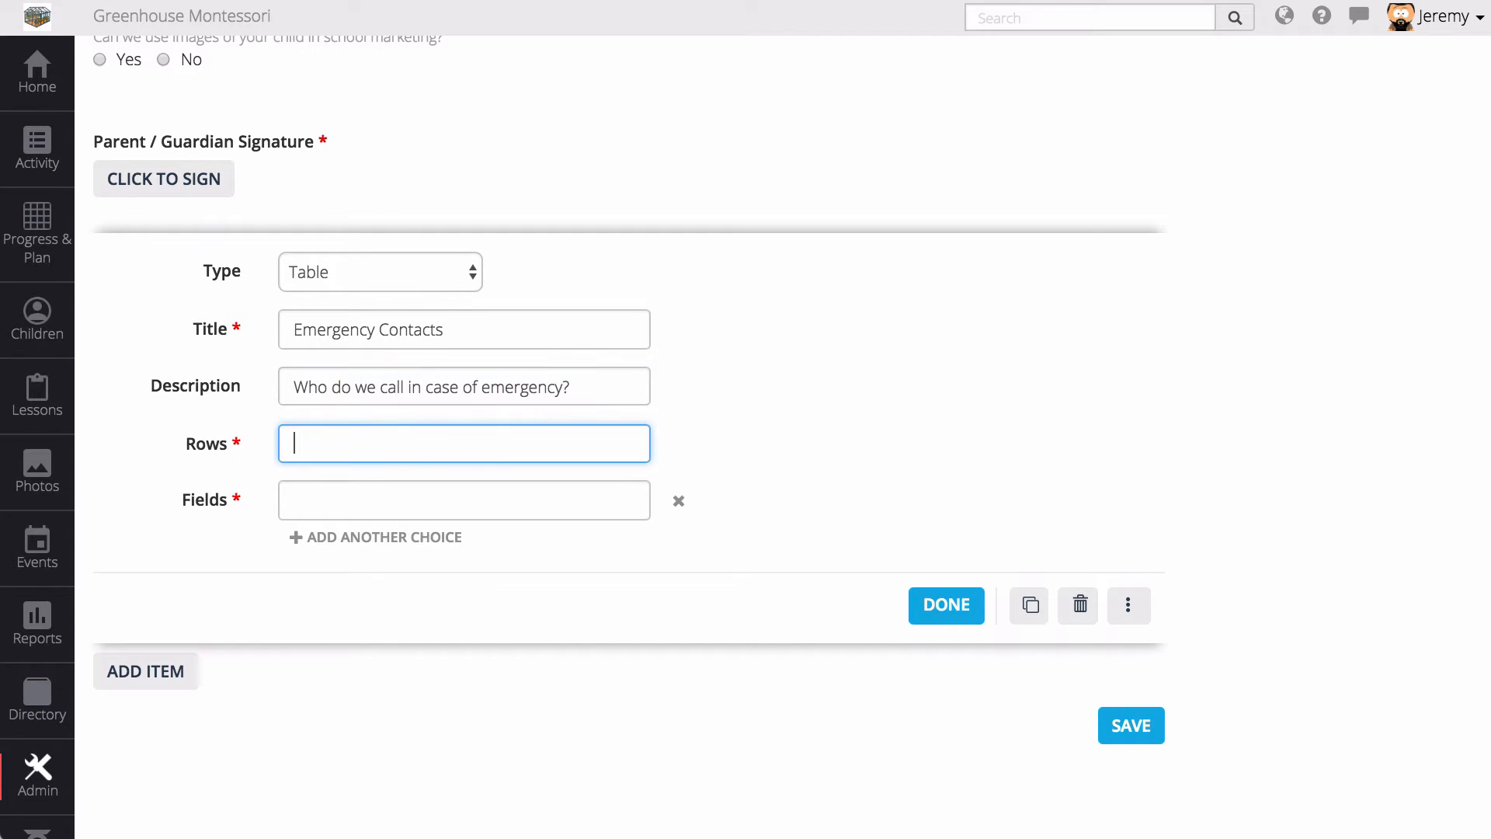
{"action": "type", "text": "3"}
{"action": "key", "text": "Tab"}
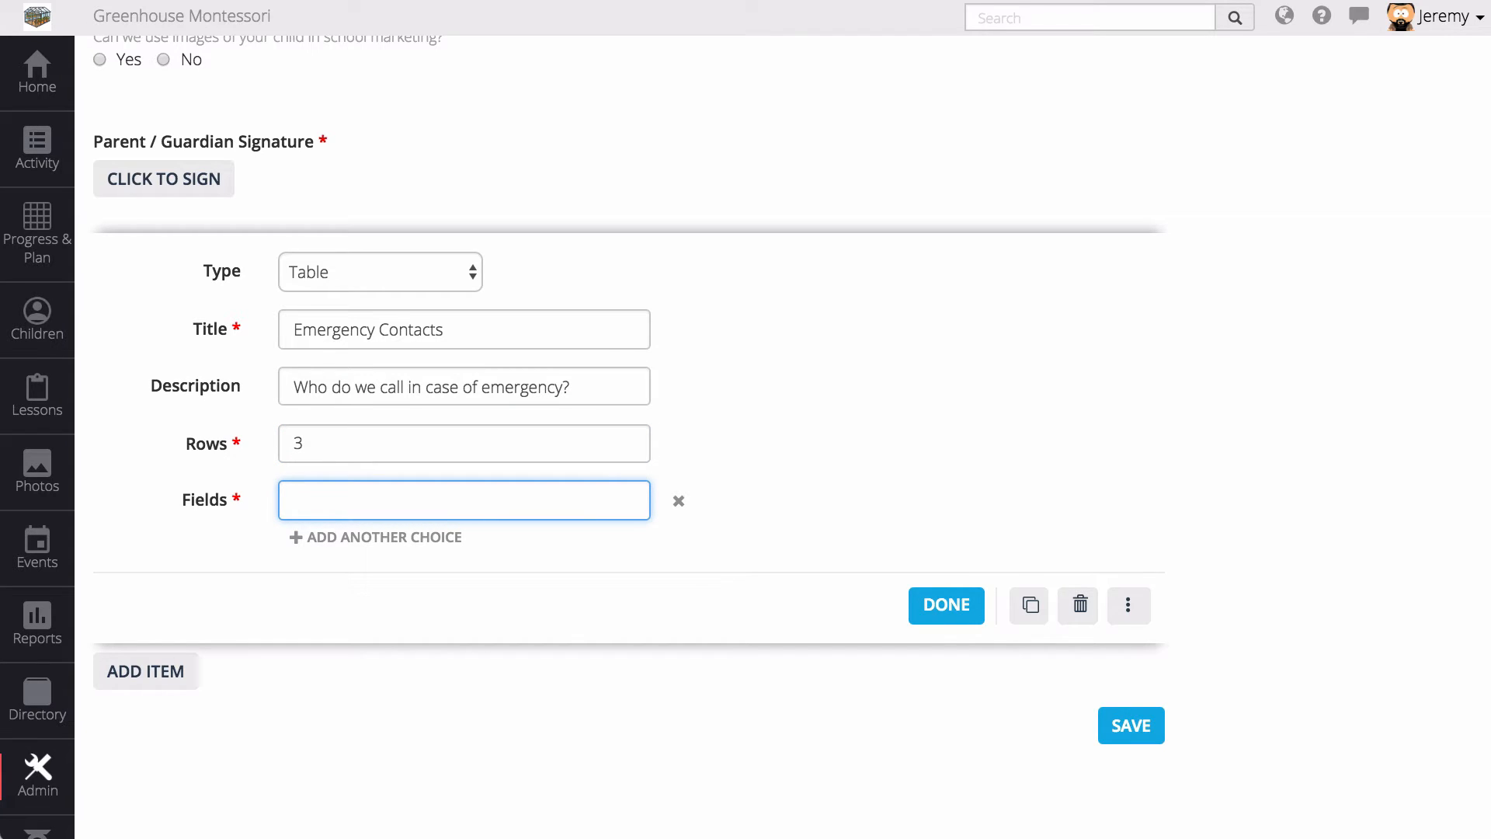
{"action": "type", "text": "Name"}
{"action": "key", "text": "Return"}
{"action": "type", "text": "Phone"}
{"action": "key", "text": "Return"}
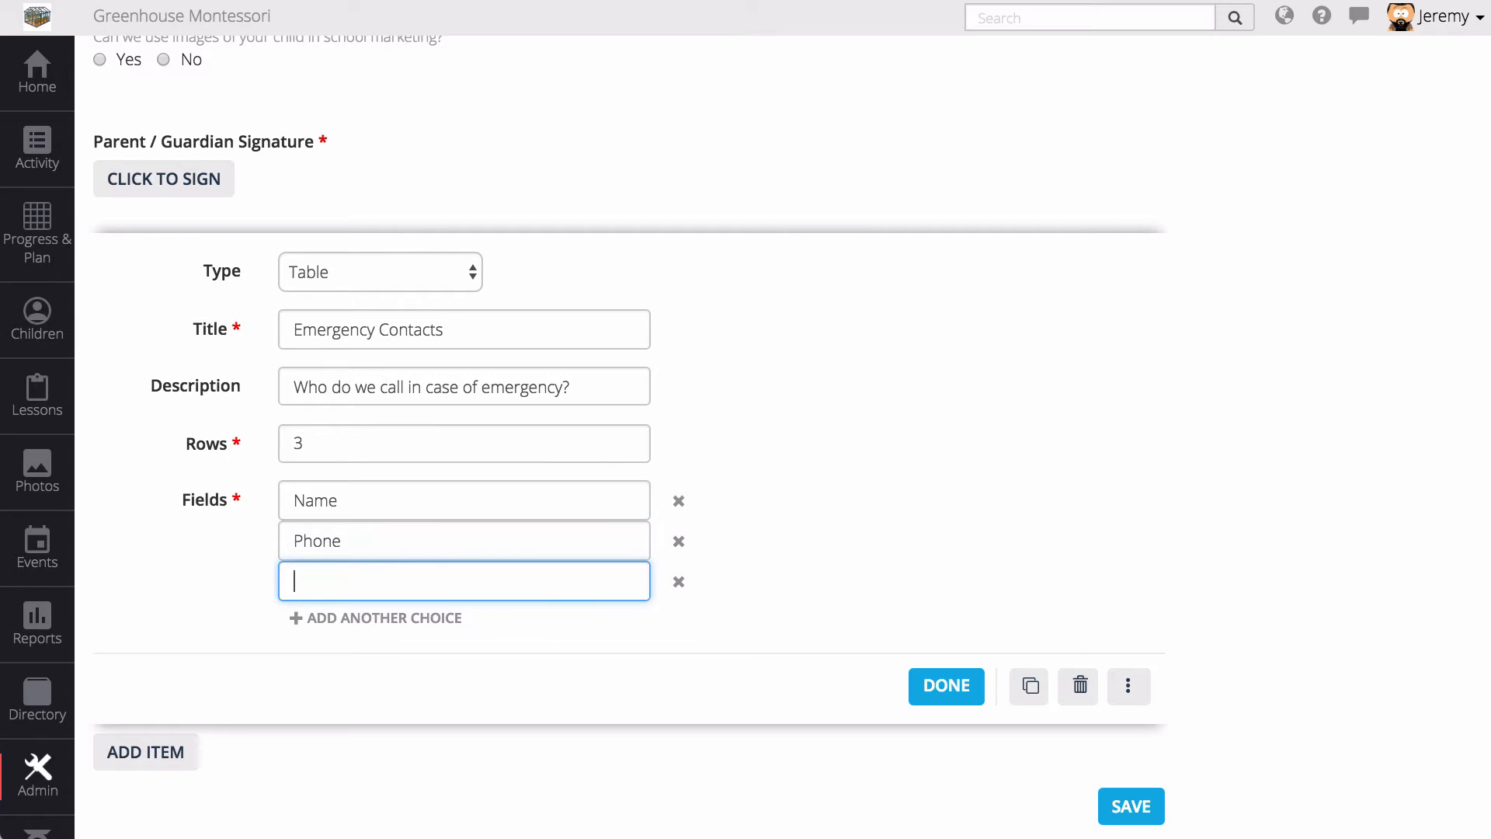
{"action": "type", "text": "Email"}
{"action": "left_click", "coordinate": [965, 695]}
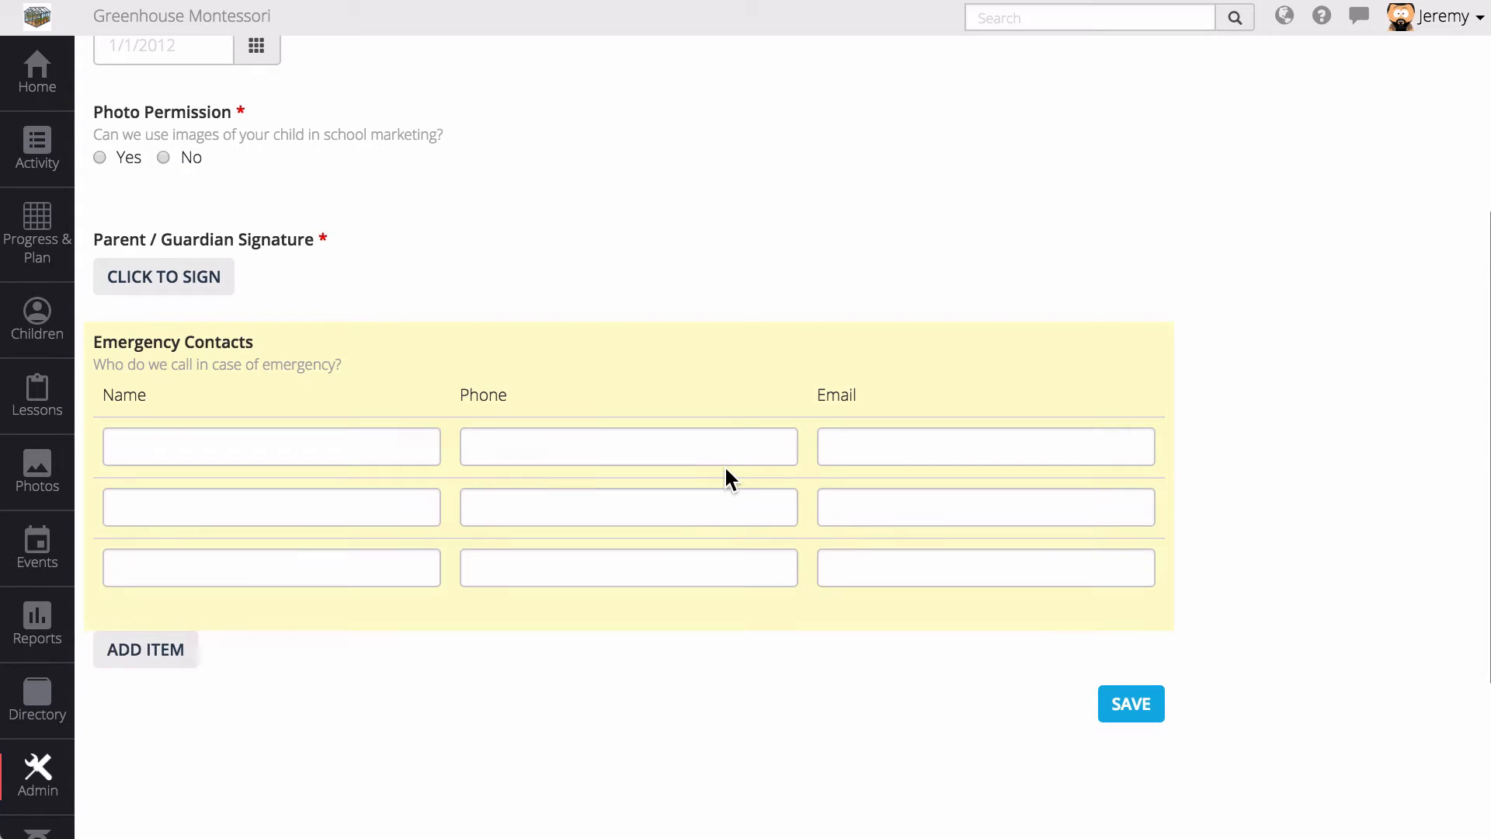
- Drag the Parent / Guardian Signature block below the Emergency Contacts table
{"action": "scroll", "coordinate": [724, 464], "scroll_direction": "up", "scroll_amount": 2}
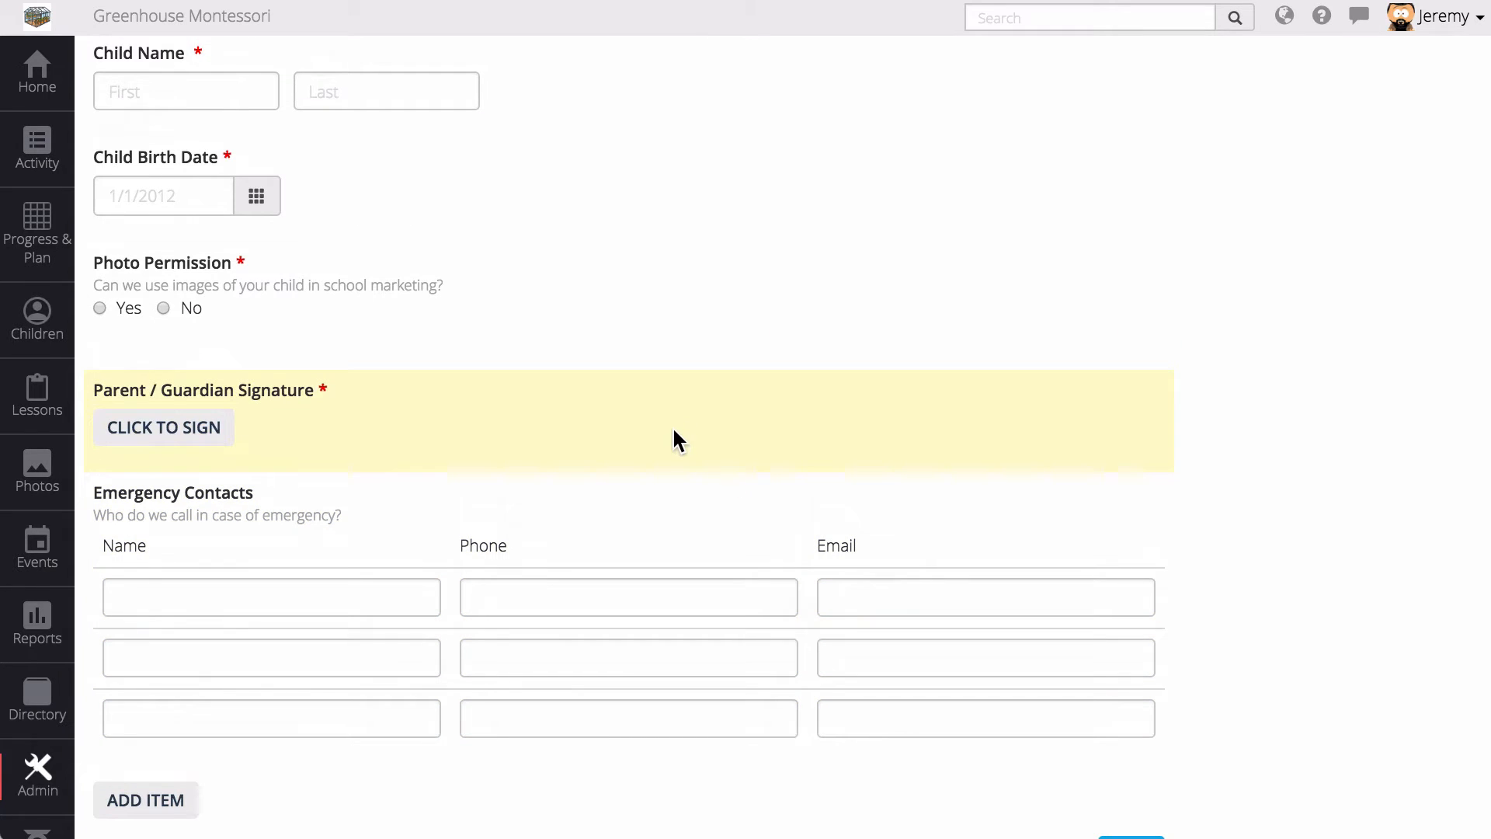
{"action": "left_click_drag", "start_coordinate": [678, 411], "coordinate": [678, 695]}
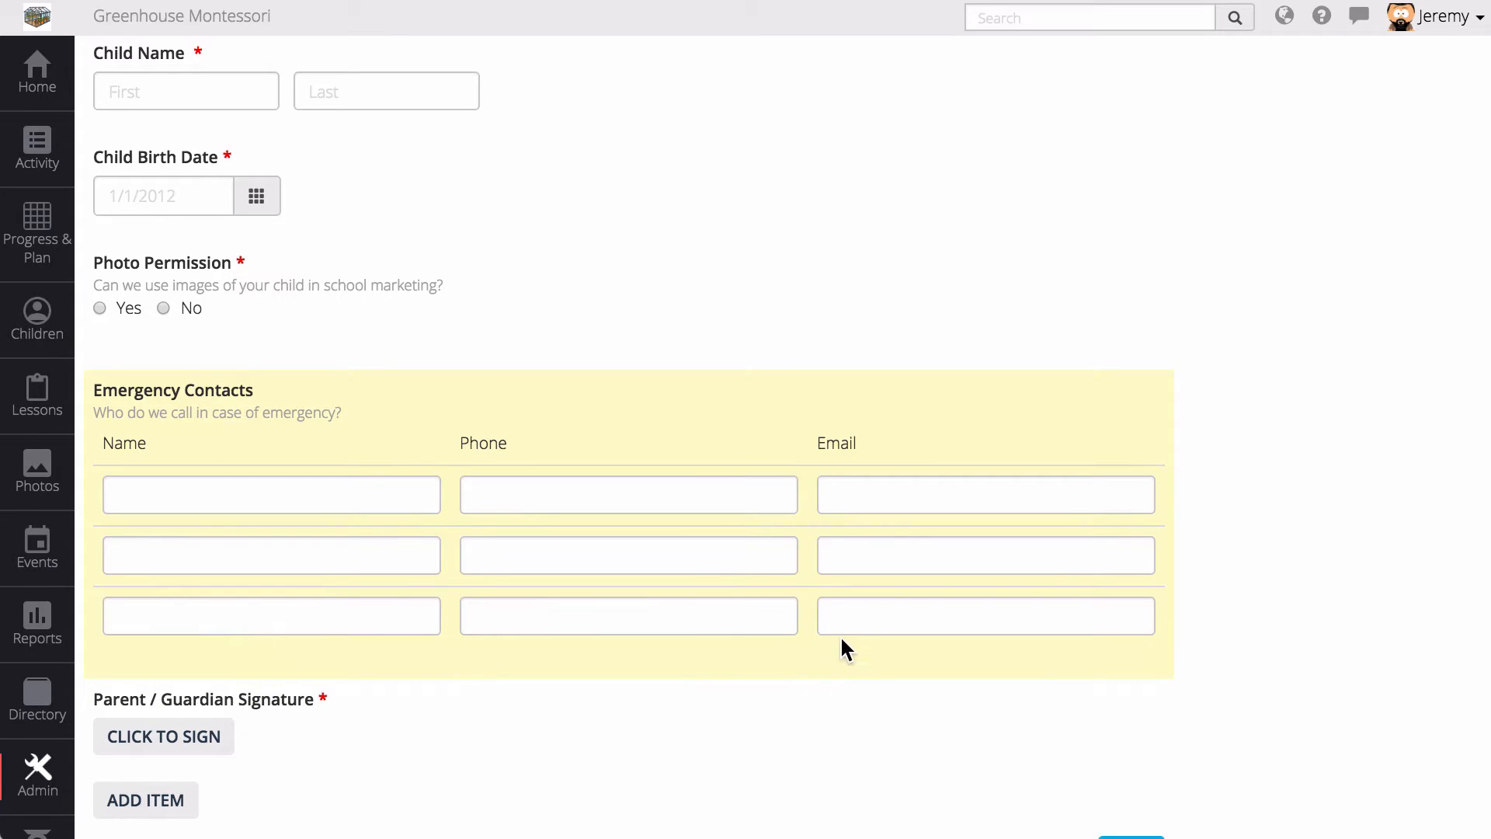
{"action": "scroll", "coordinate": [890, 668], "scroll_direction": "down", "scroll_amount": 3}
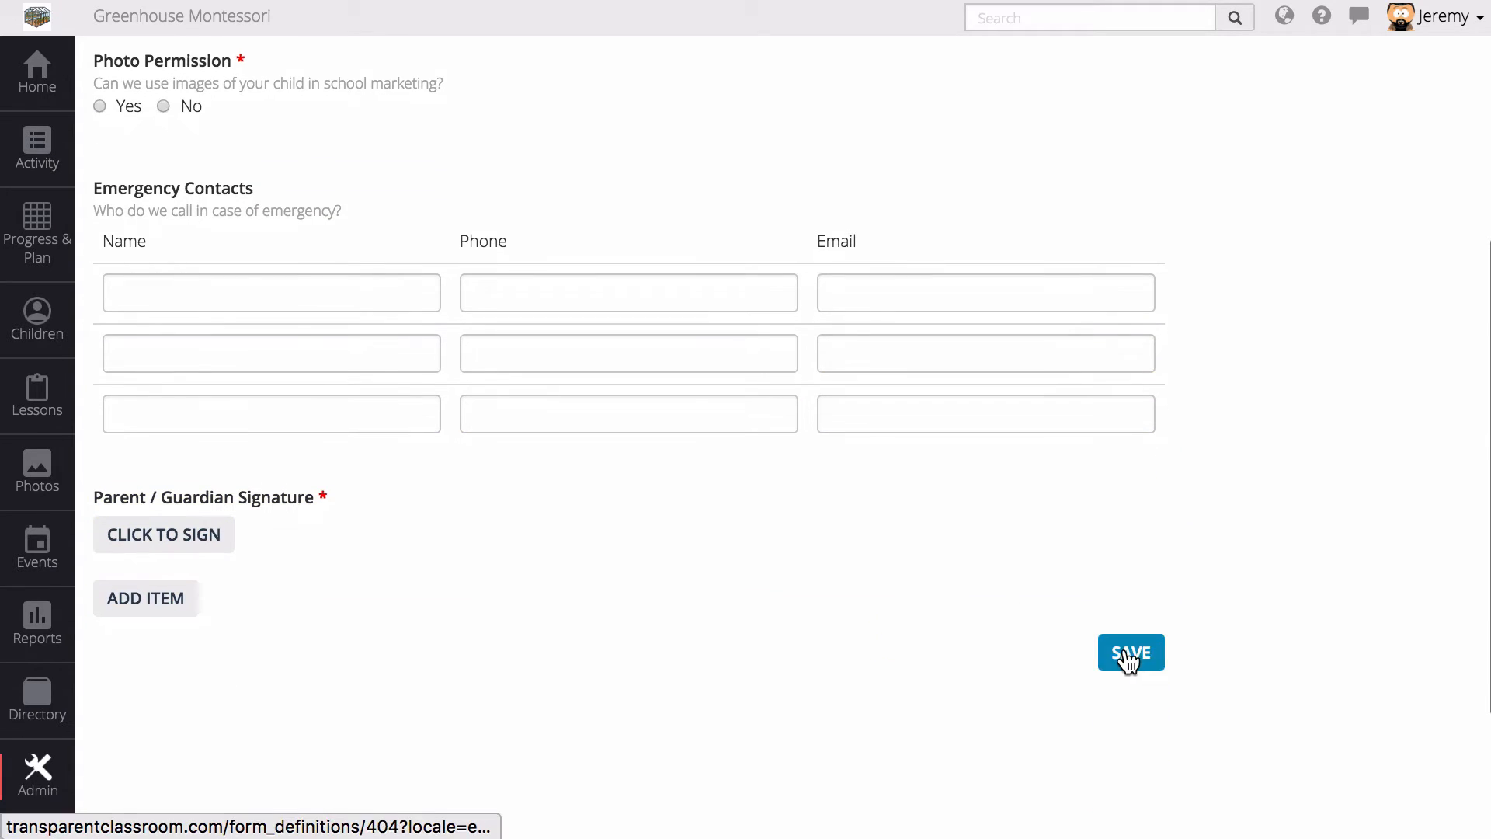
{"action": "scroll", "coordinate": [1096, 573], "scroll_direction": "up", "scroll_amount": 6}
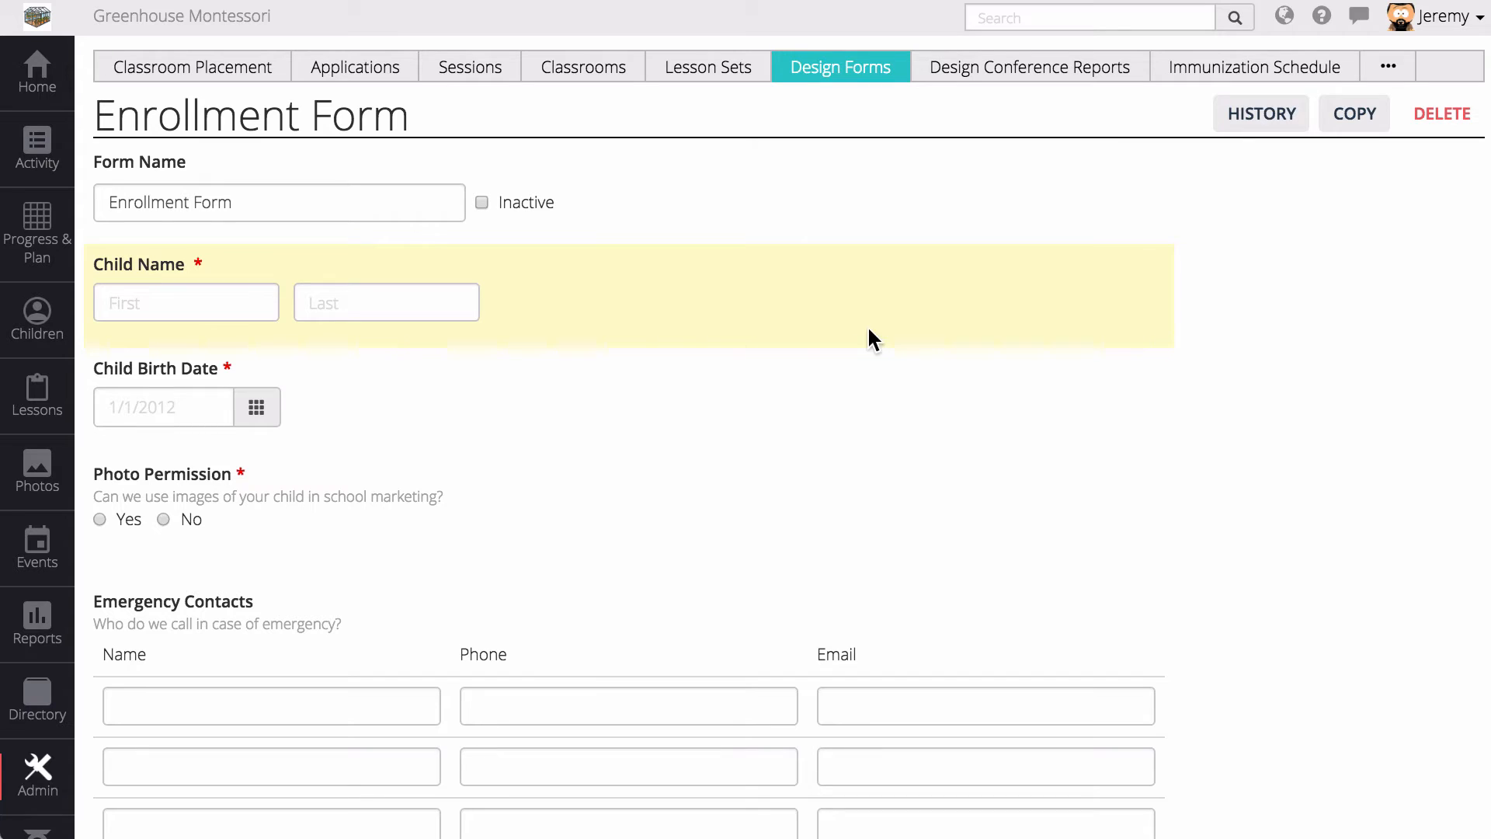
- Make Child Name prefill from child.name
{"action": "left_click", "coordinate": [822, 293]}
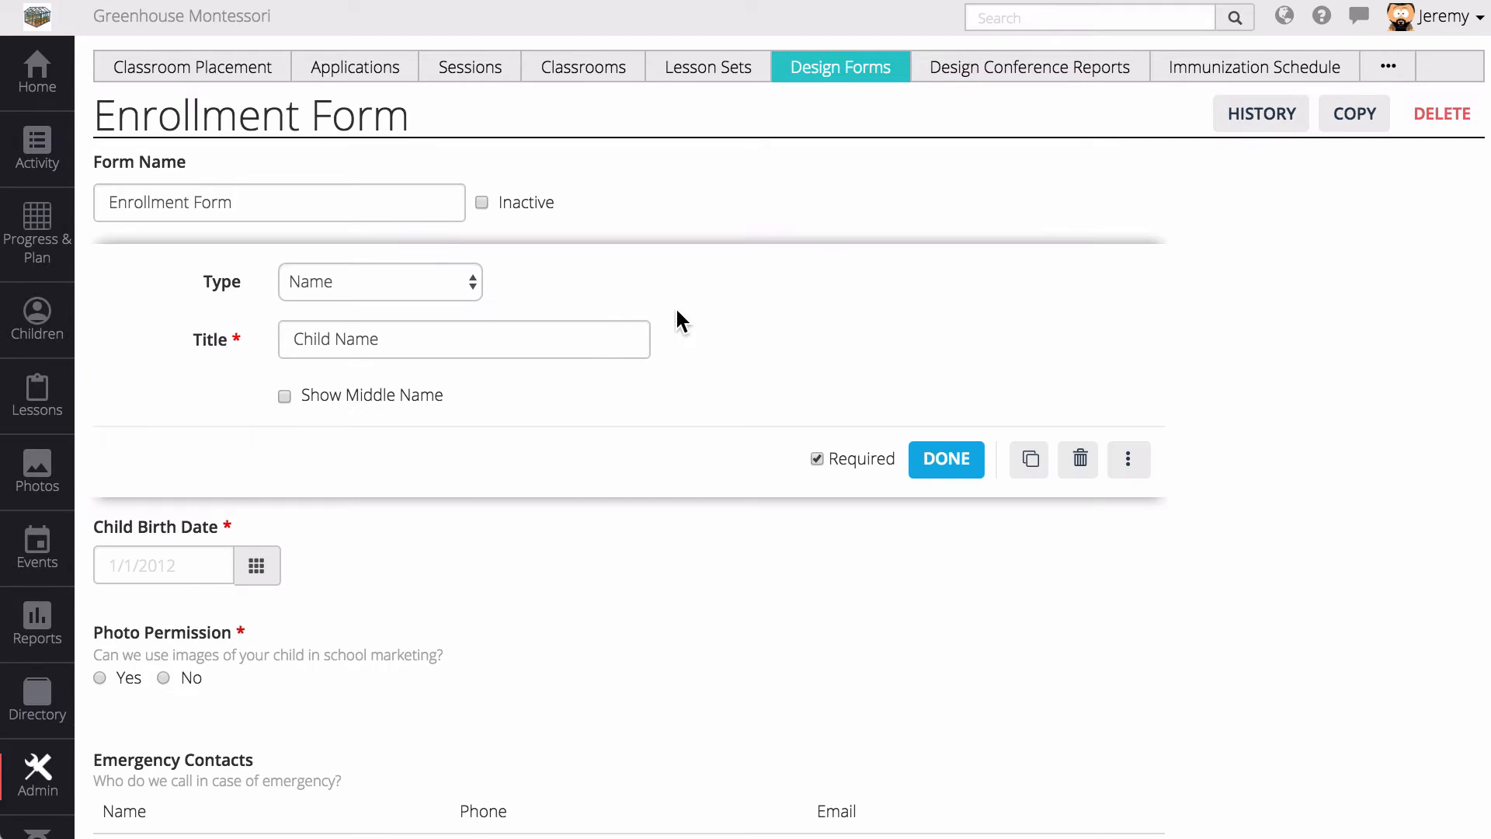
{"action": "left_click", "coordinate": [1136, 468]}
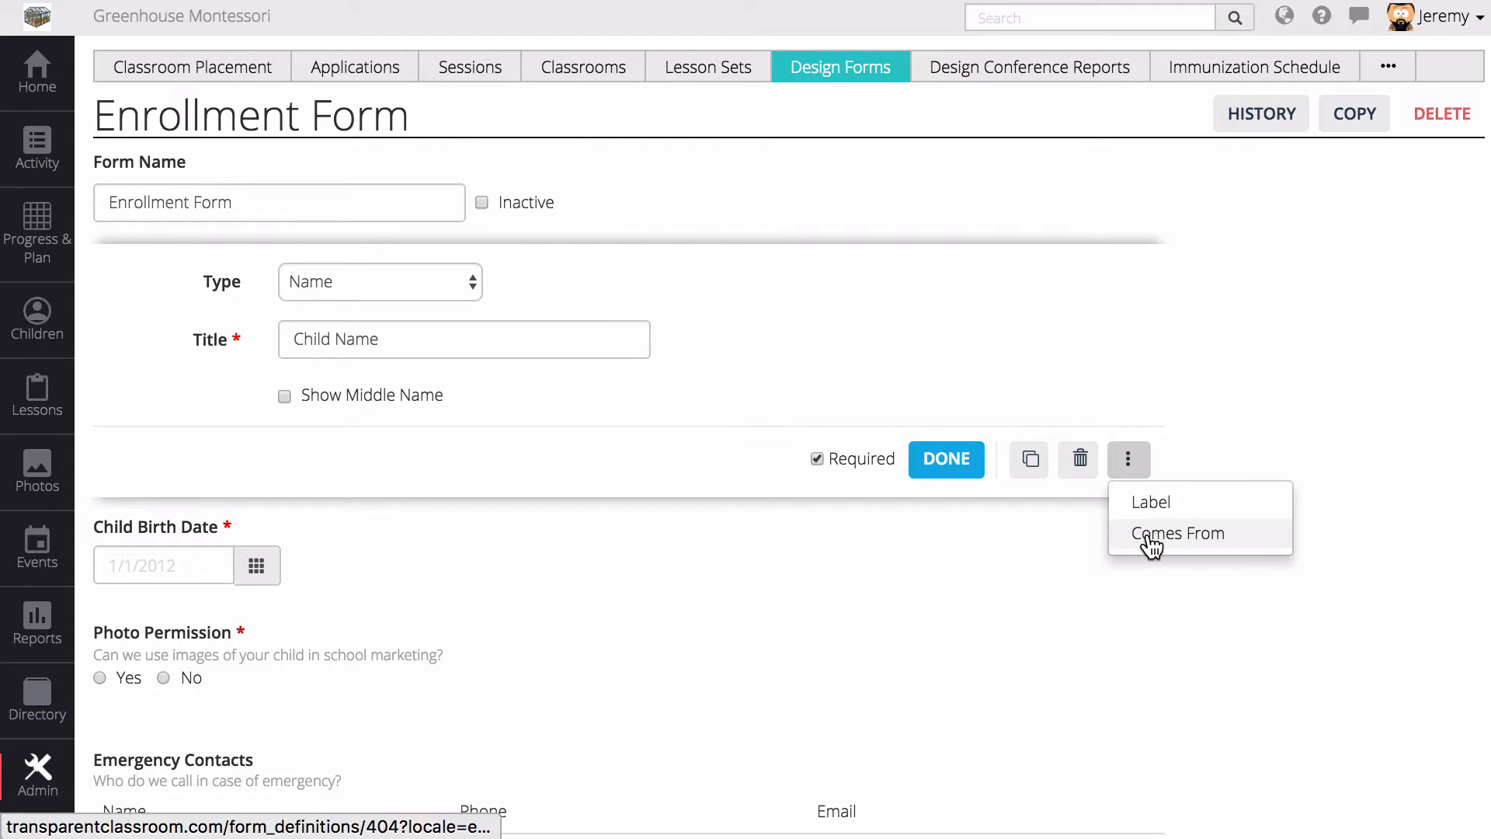
{"action": "left_click", "coordinate": [1149, 535]}
{"action": "left_click", "coordinate": [347, 442]}
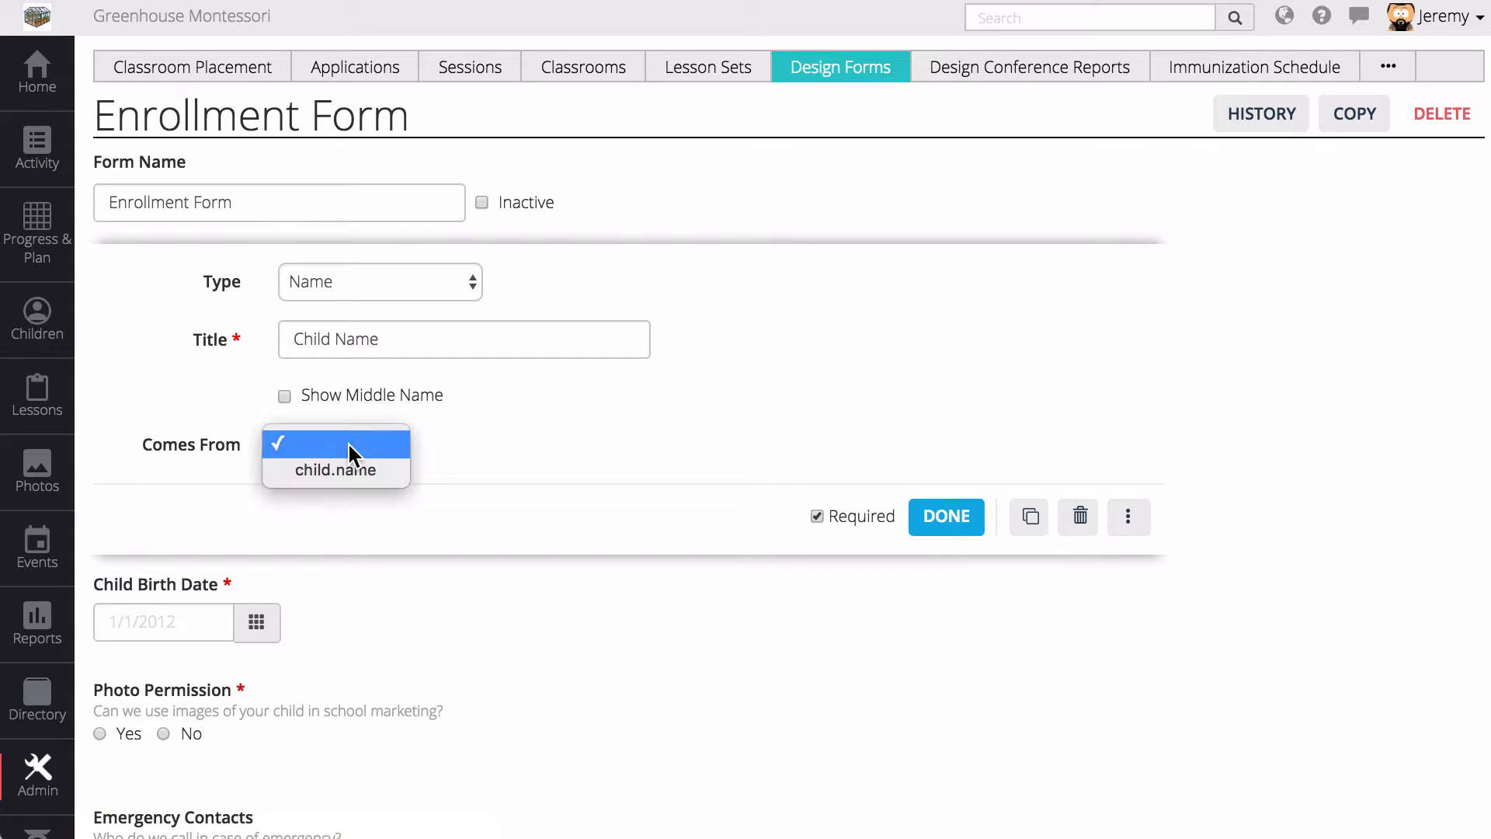
{"action": "left_click", "coordinate": [342, 471]}
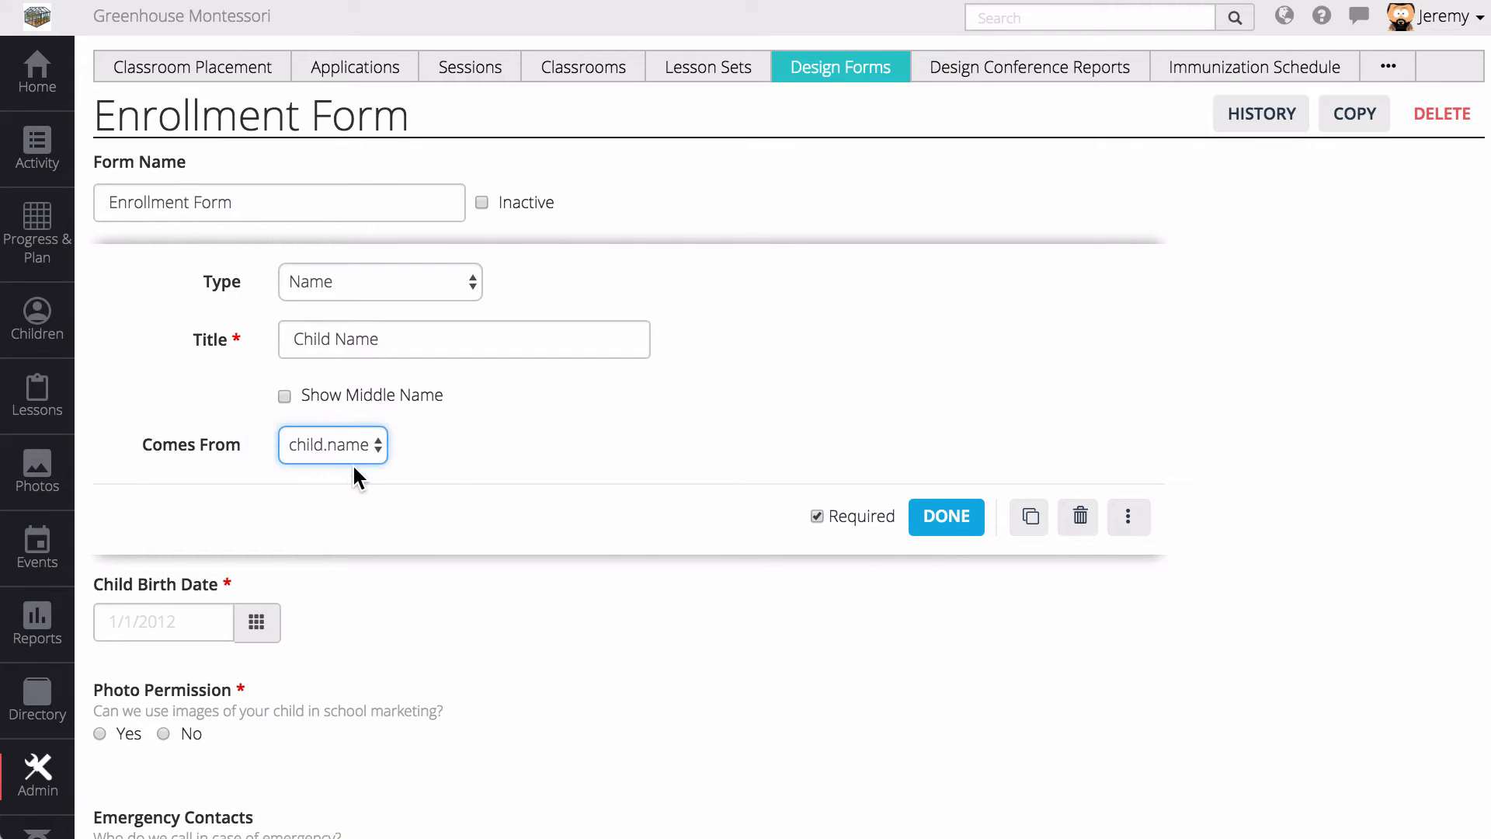
{"action": "left_click", "coordinate": [924, 518]}
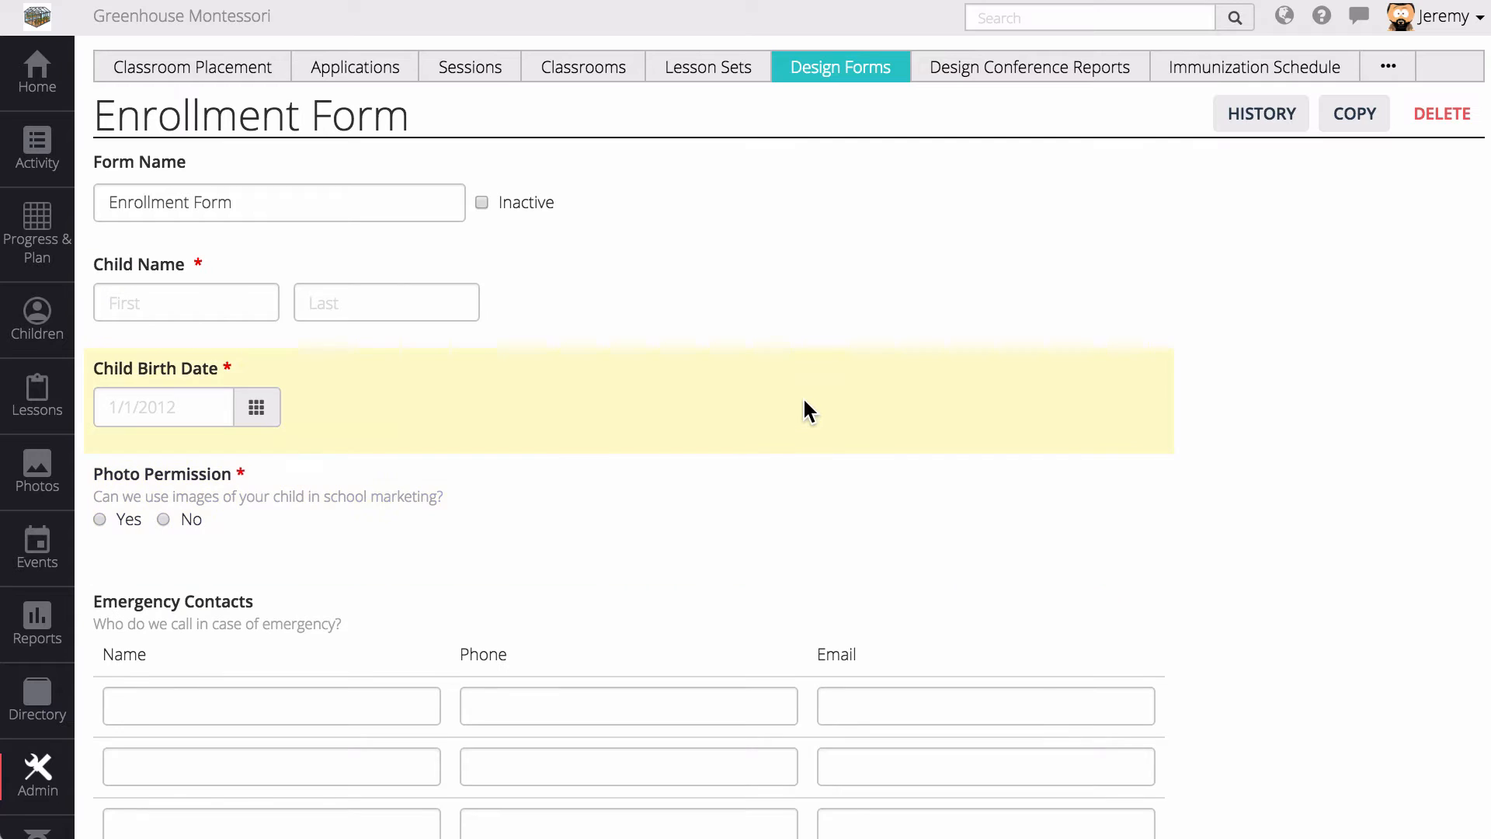
- Make Child Birth Date prefill from child.birth_date
{"action": "left_click", "coordinate": [803, 404]}
{"action": "left_click", "coordinate": [1134, 583]}
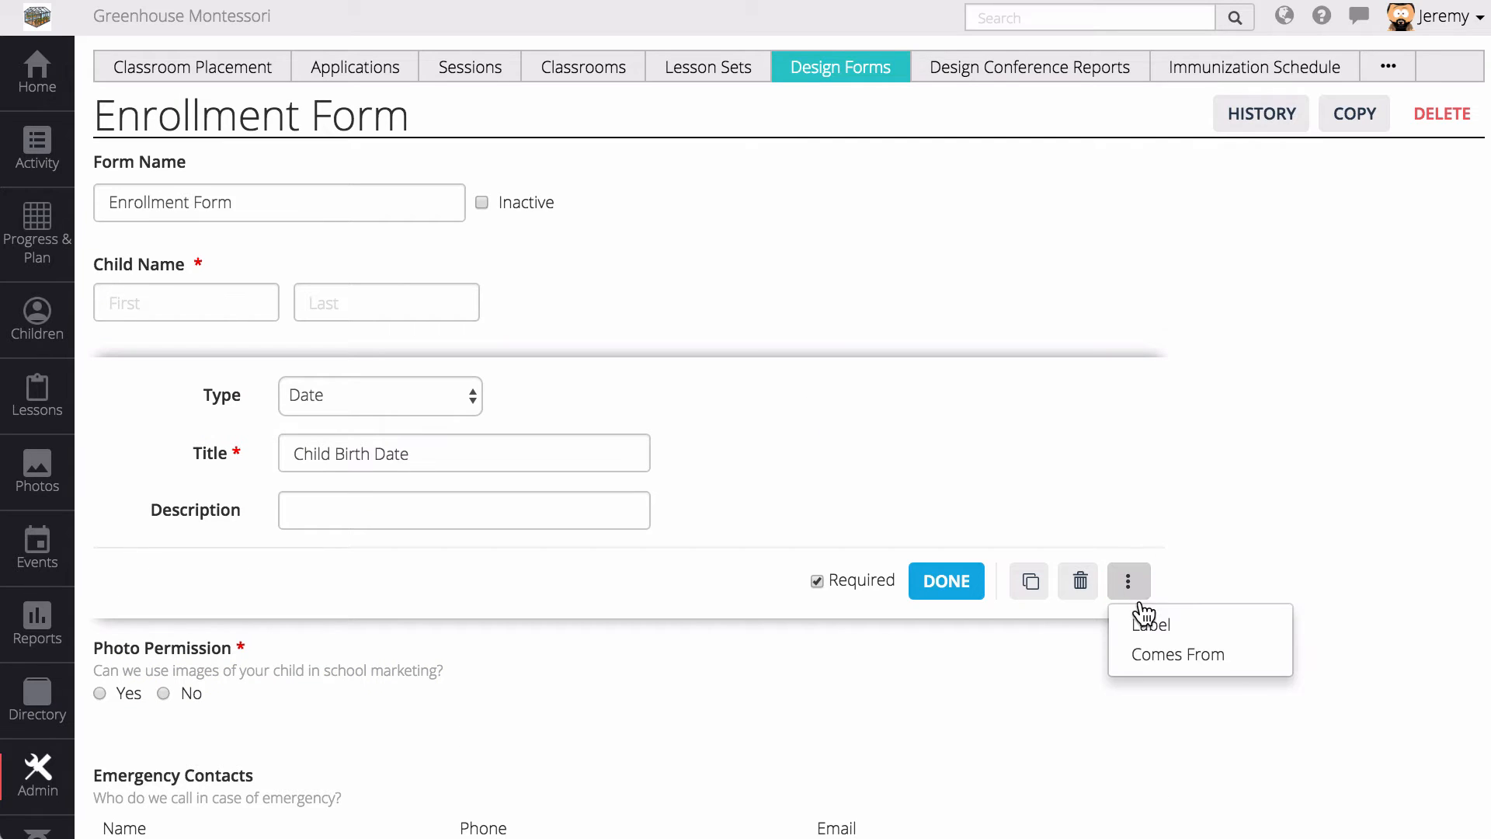
{"action": "left_click", "coordinate": [1152, 655]}
{"action": "left_click", "coordinate": [360, 566]}
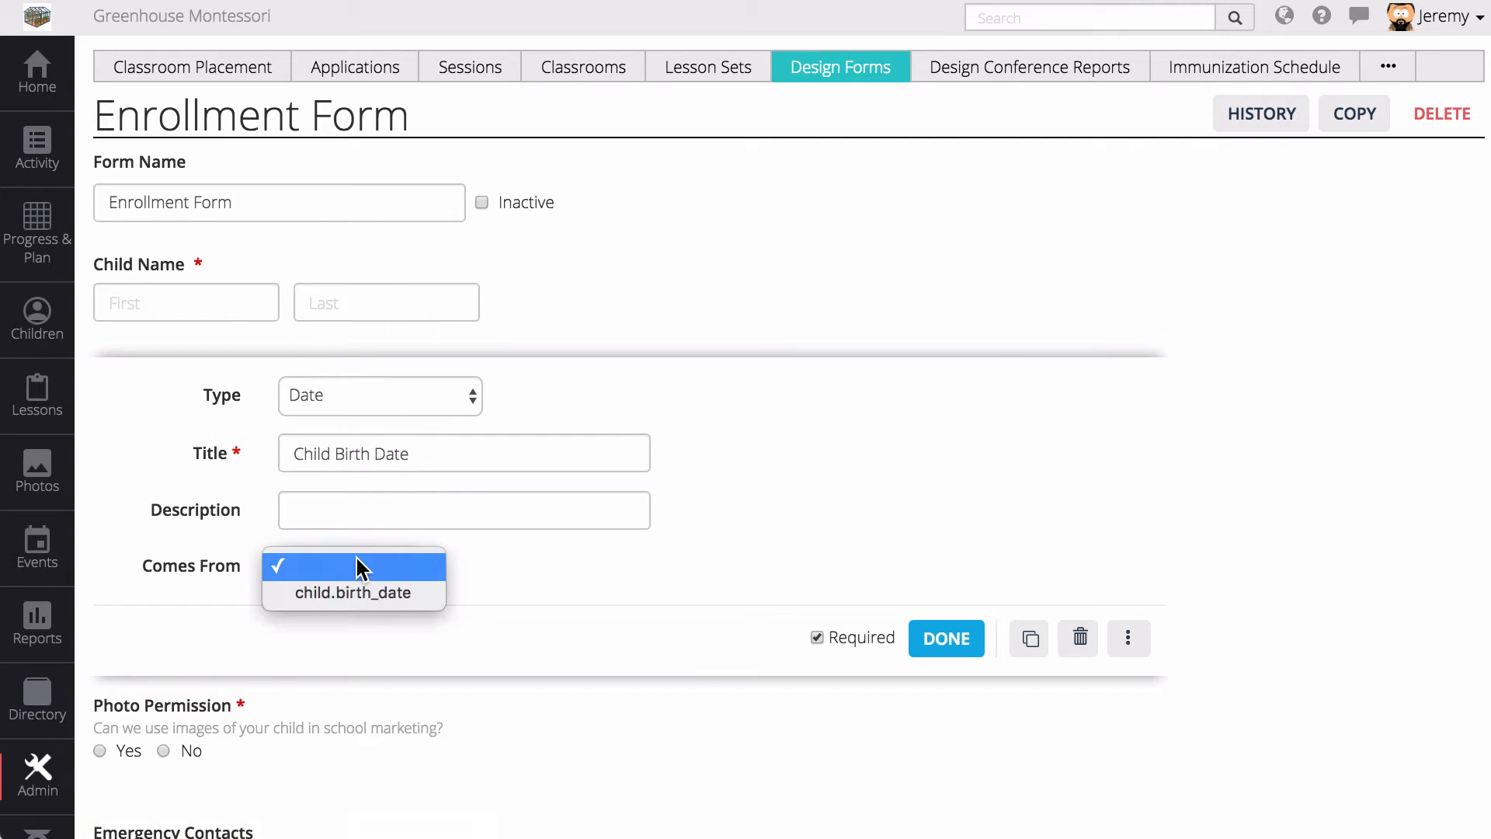
{"action": "left_click", "coordinate": [397, 594]}
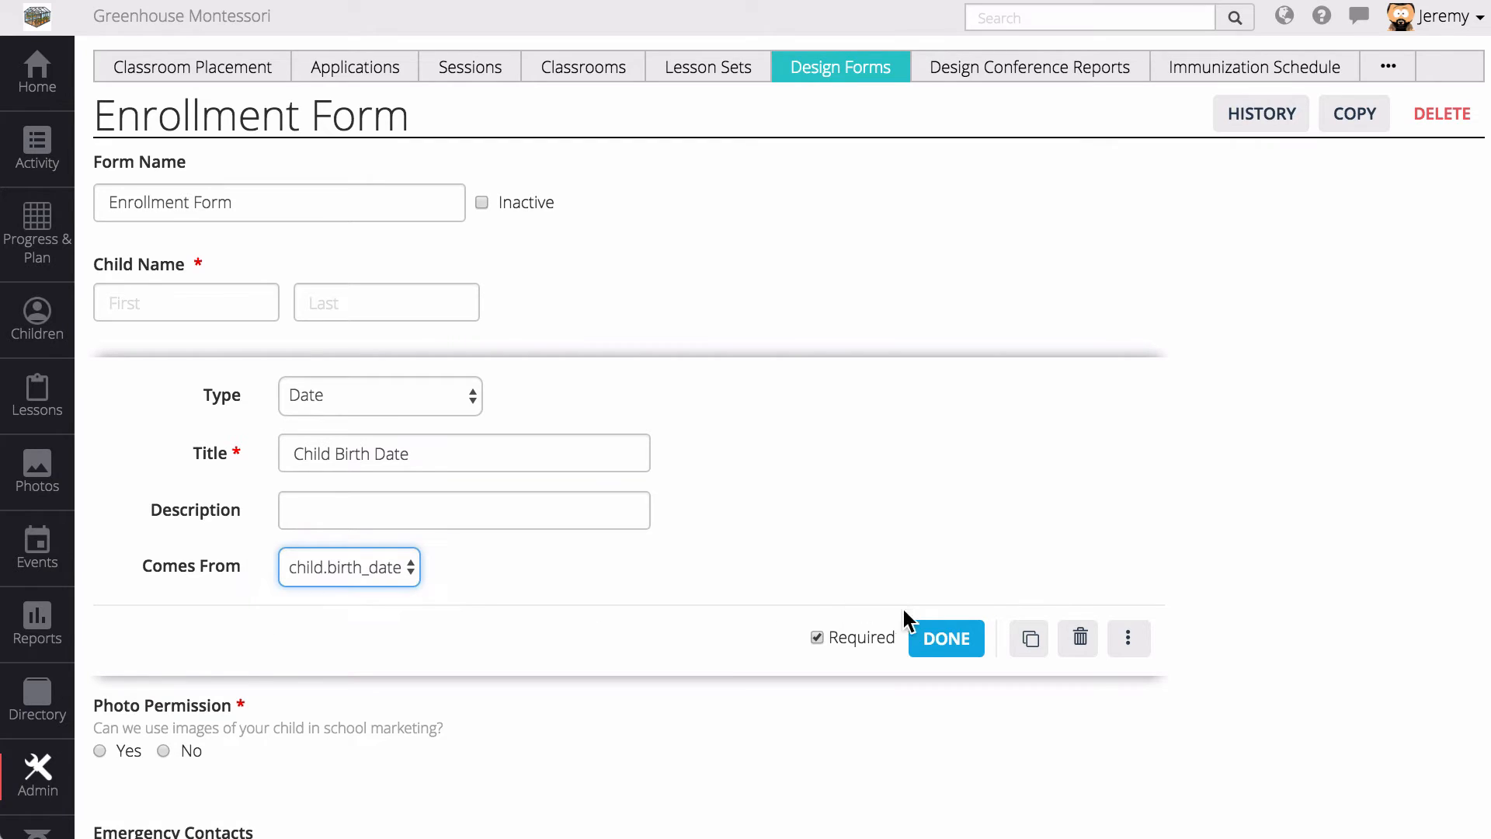
{"action": "left_click", "coordinate": [945, 638]}
- Make the Emergency Contacts table prefill from child.emergency_contacts
{"action": "scroll", "coordinate": [776, 613], "scroll_direction": "down", "scroll_amount": 3}
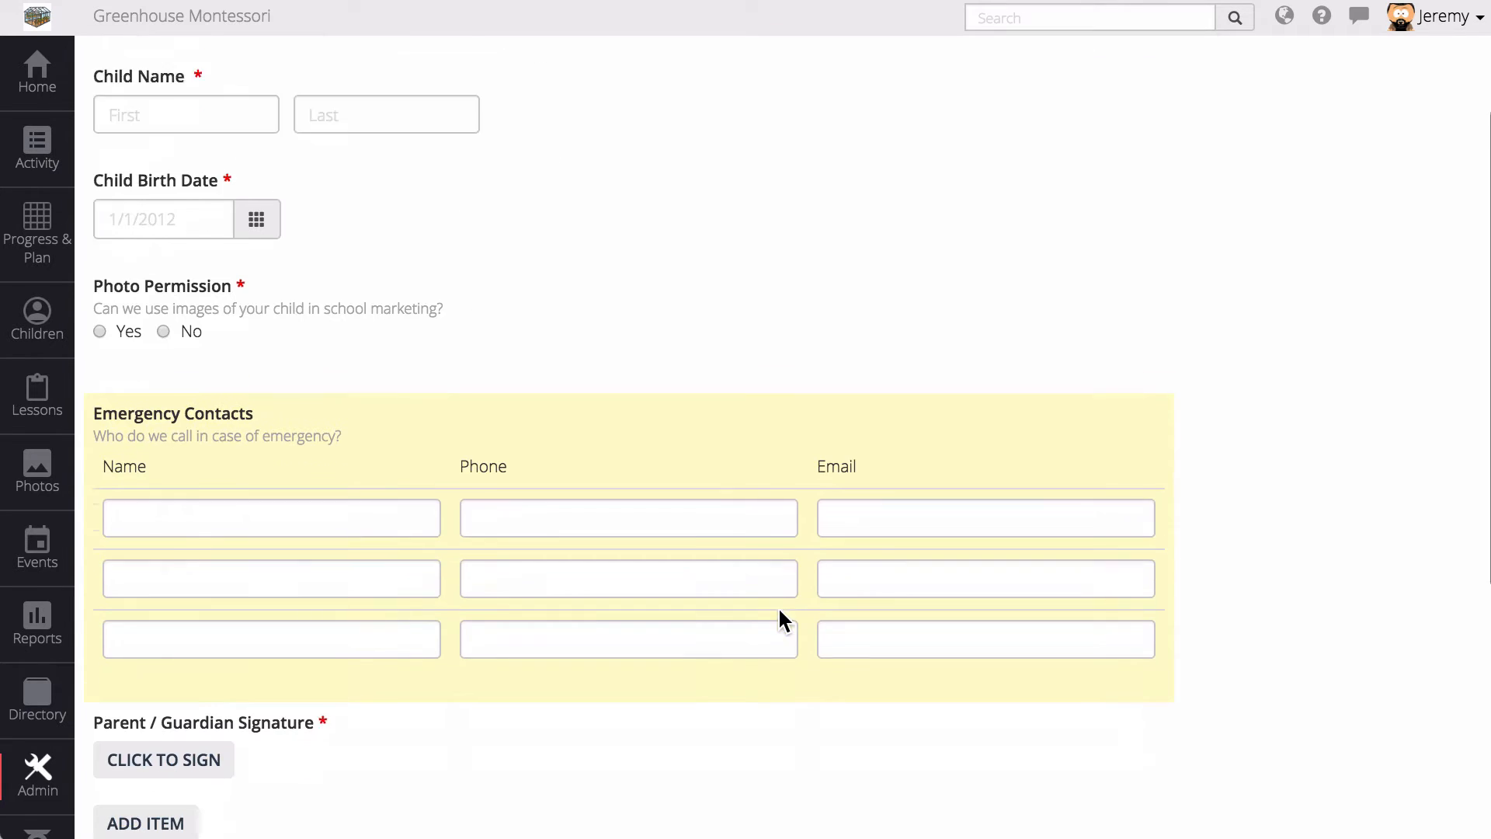
{"action": "left_click", "coordinate": [776, 394]}
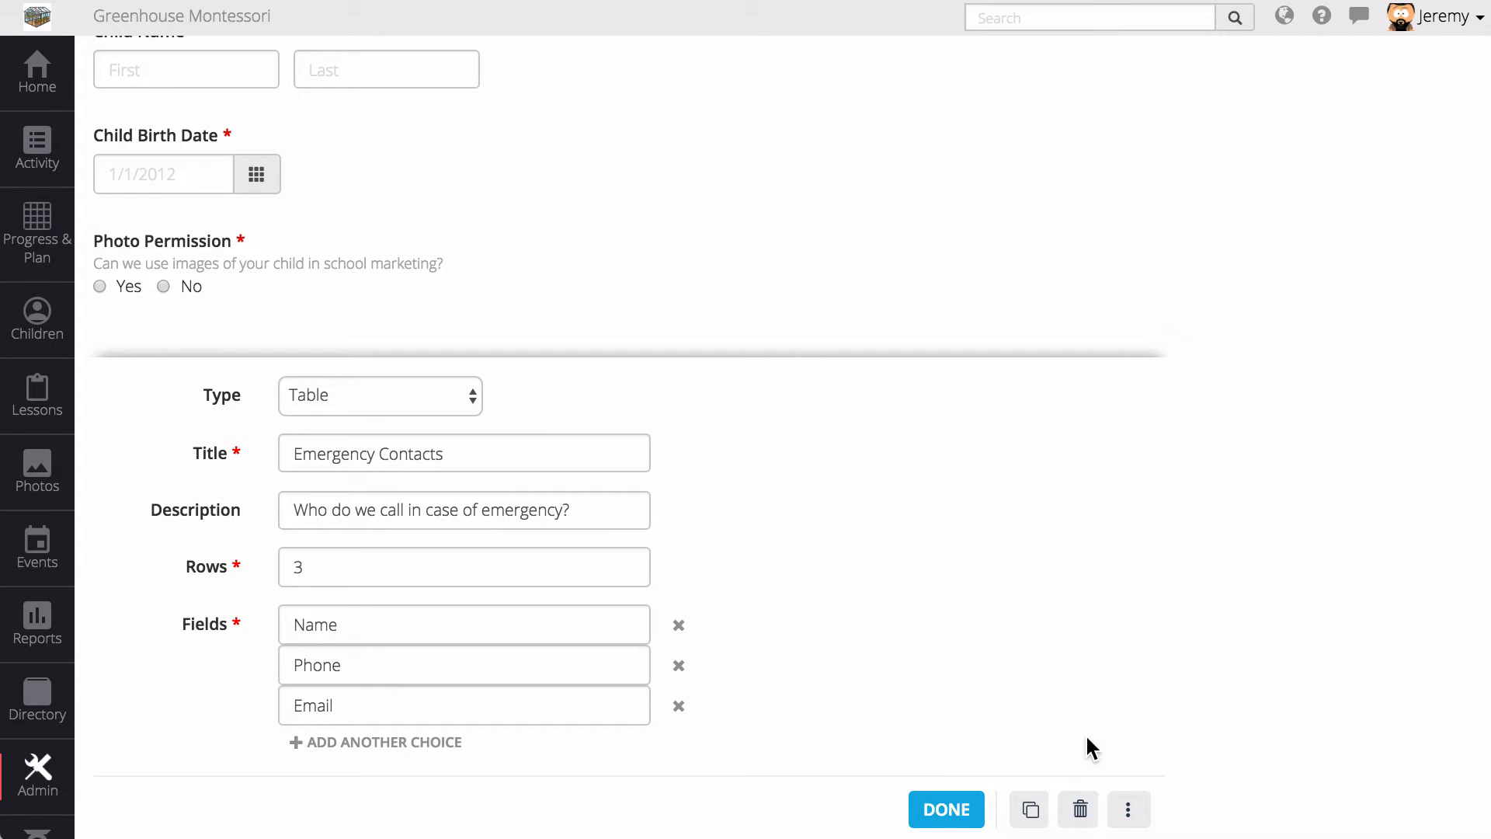
{"action": "left_click", "coordinate": [1127, 809]}
{"action": "scroll", "coordinate": [1143, 718], "scroll_direction": "down", "scroll_amount": 5}
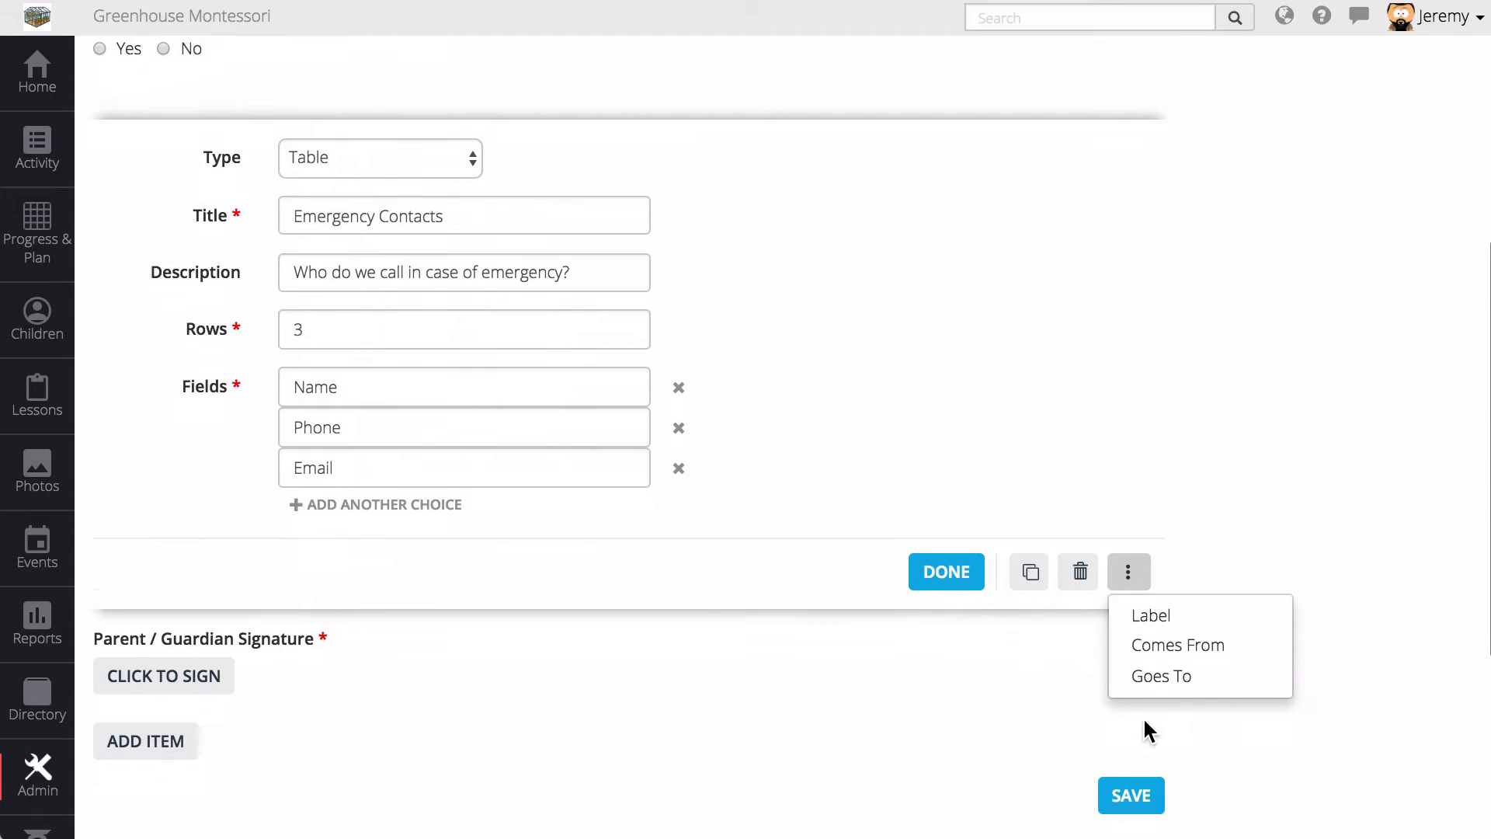
{"action": "left_click", "coordinate": [1179, 532]}
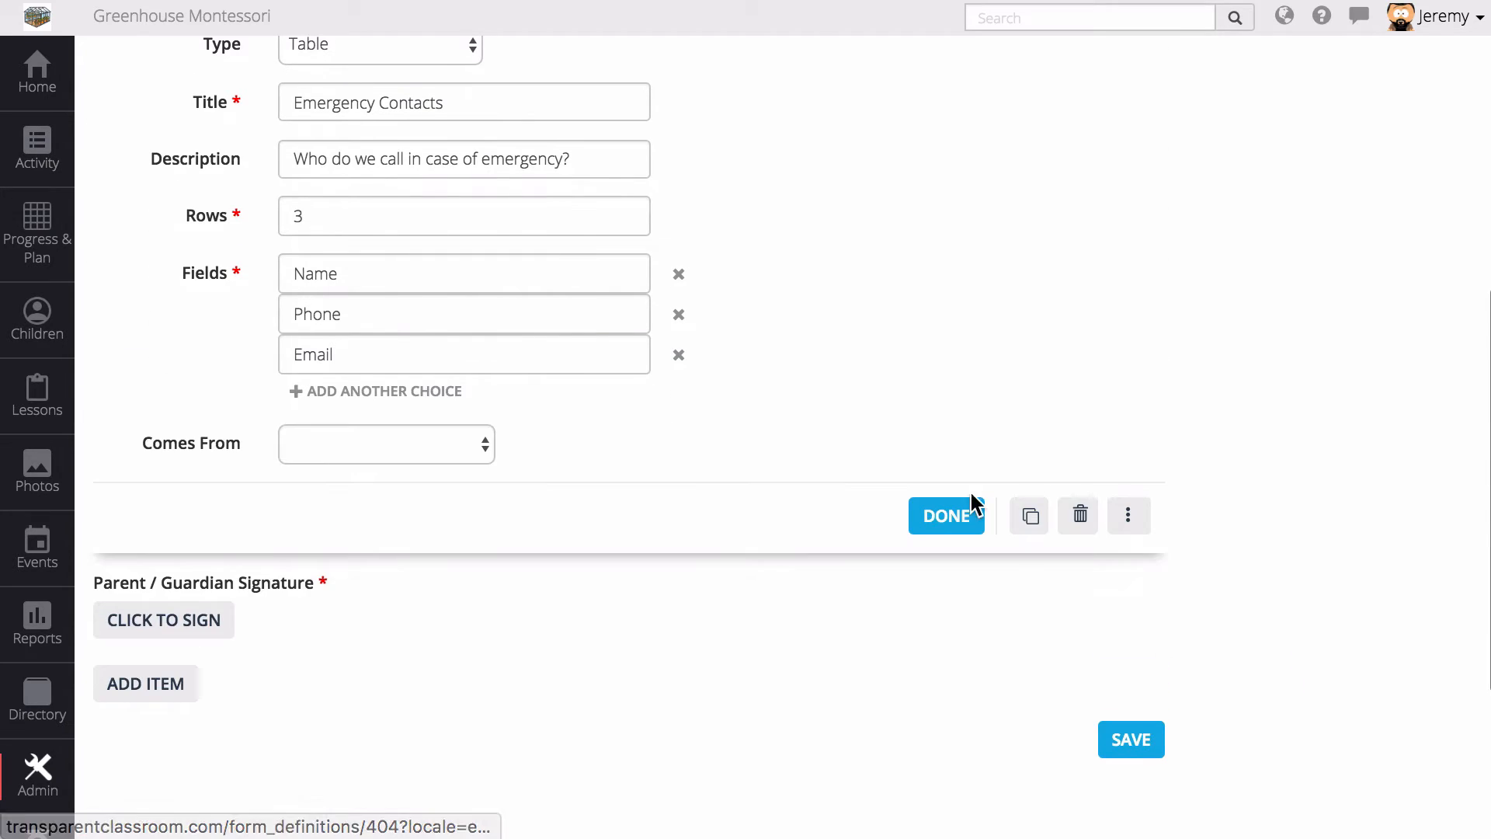
{"action": "left_click", "coordinate": [412, 449]}
{"action": "left_click", "coordinate": [411, 493]}
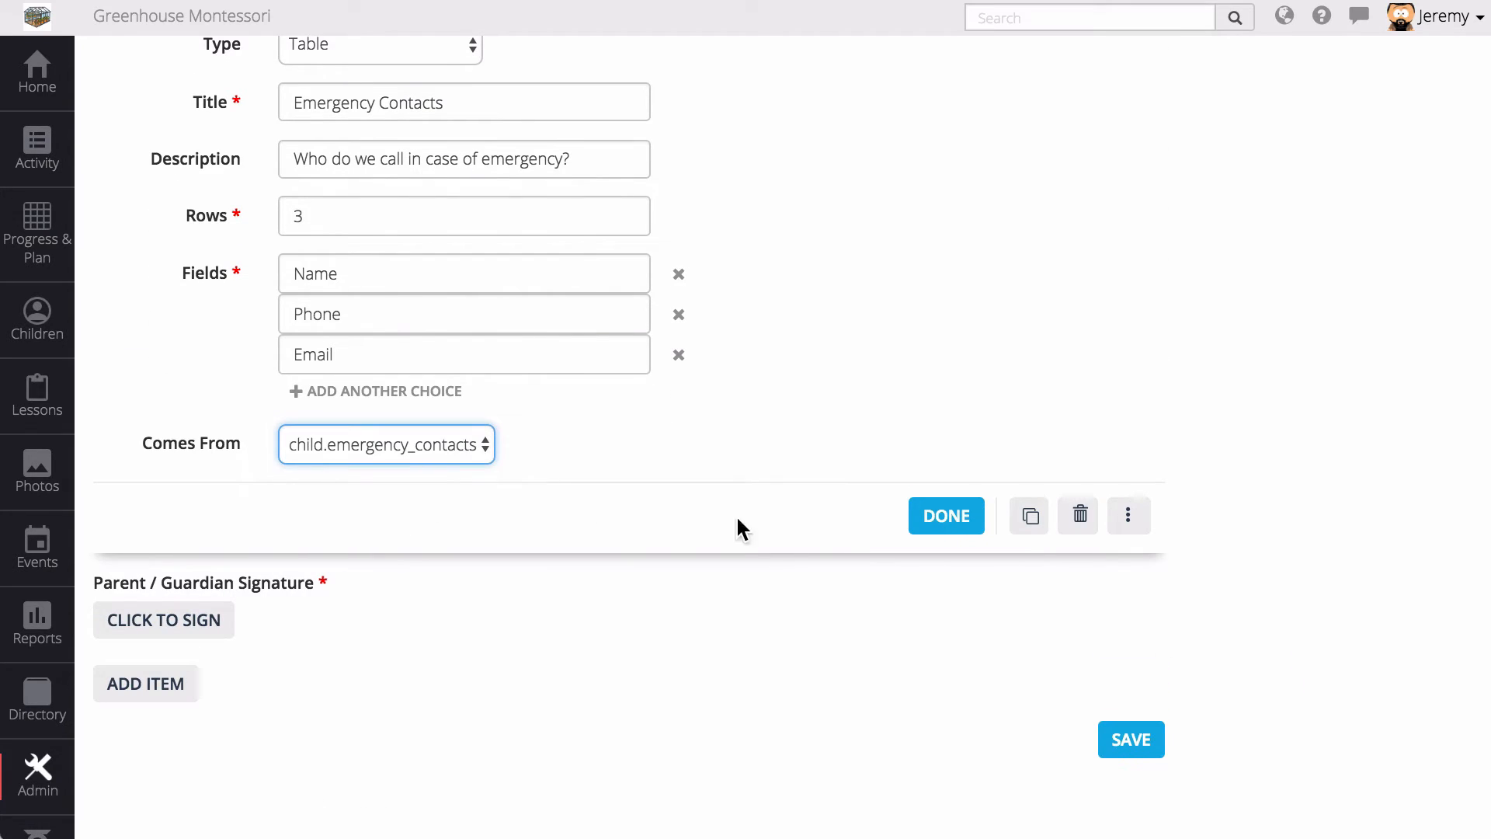
{"action": "left_click", "coordinate": [941, 525]}
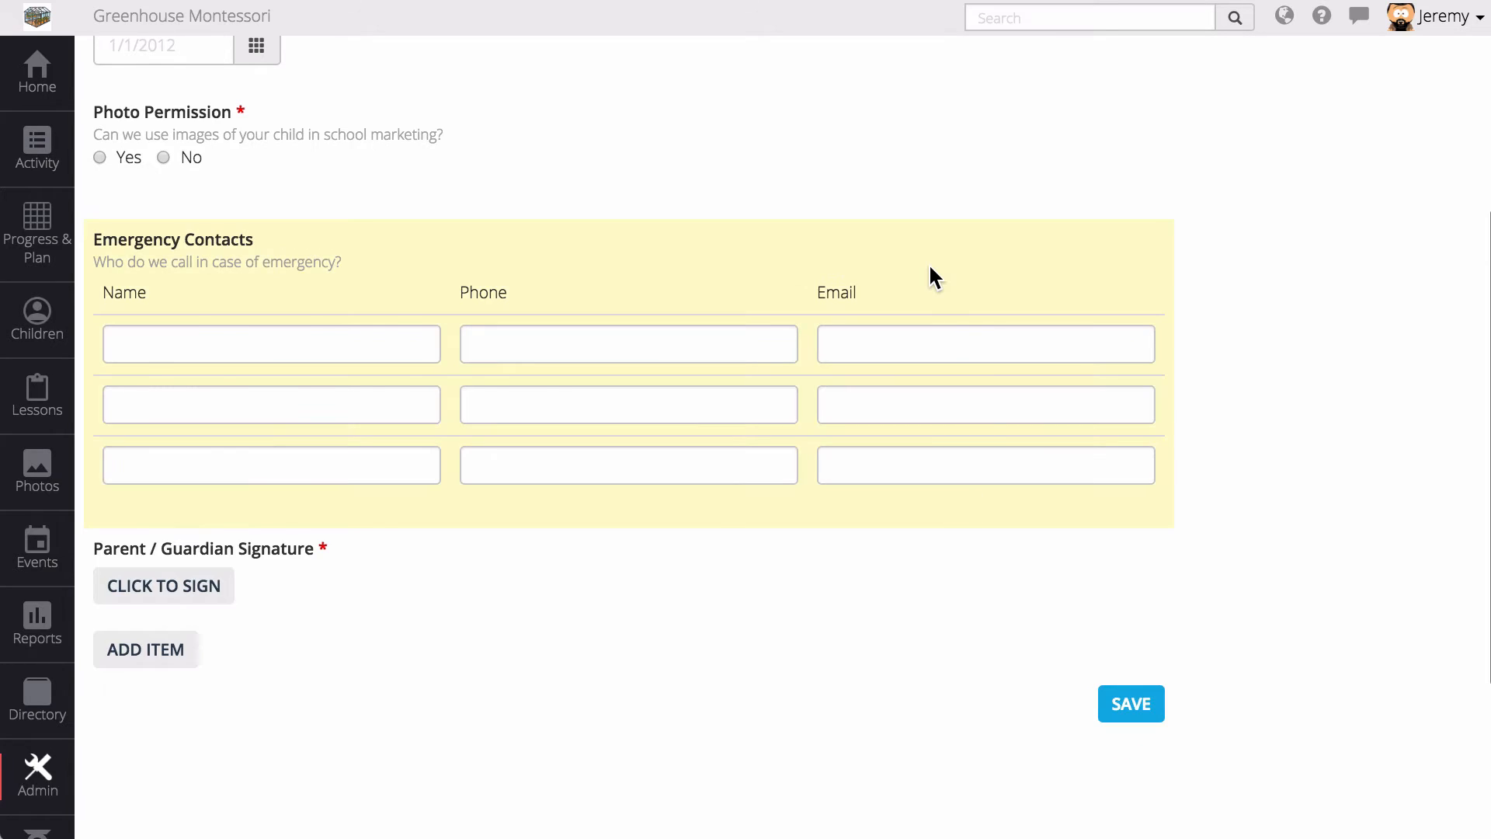
- Send the Emergency Contacts table answers to child.emergency_contacts
{"action": "left_click", "coordinate": [931, 276]}
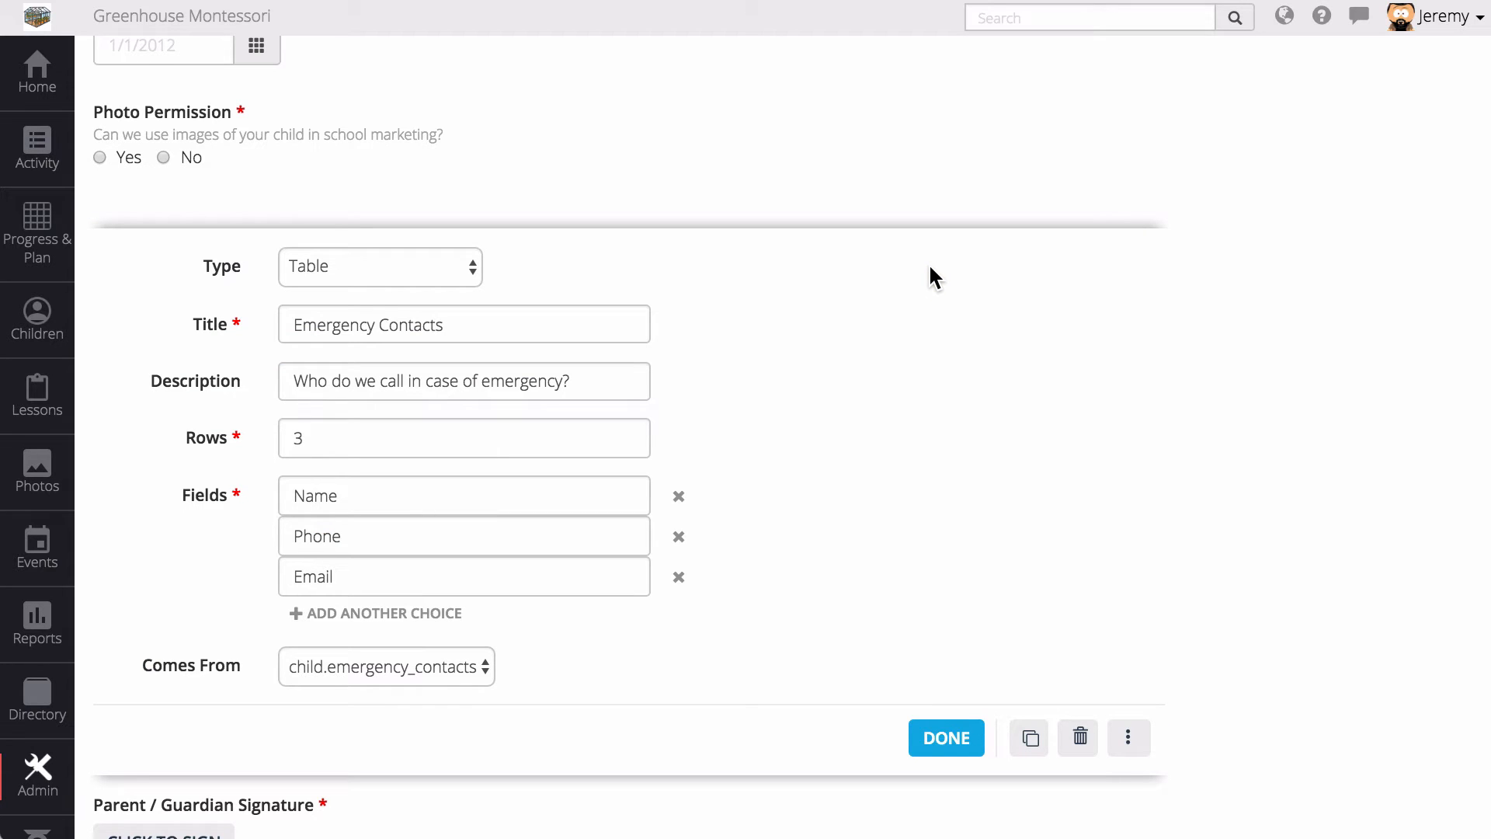
{"action": "left_click", "coordinate": [1130, 744]}
{"action": "scroll", "coordinate": [1155, 696], "scroll_direction": "down", "scroll_amount": 1}
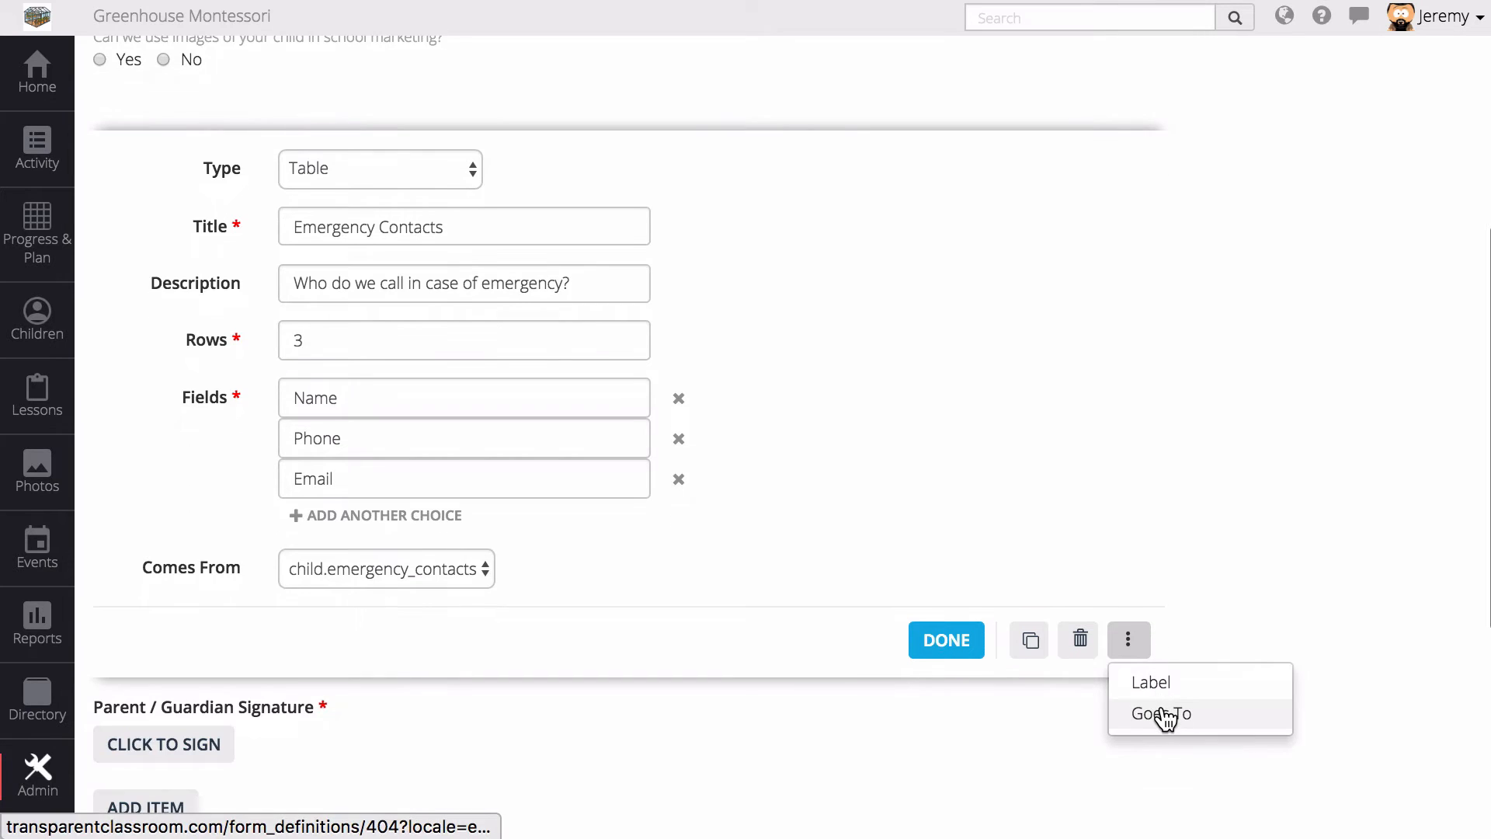
{"action": "left_click", "coordinate": [1161, 712]}
{"action": "left_click", "coordinate": [420, 646]}
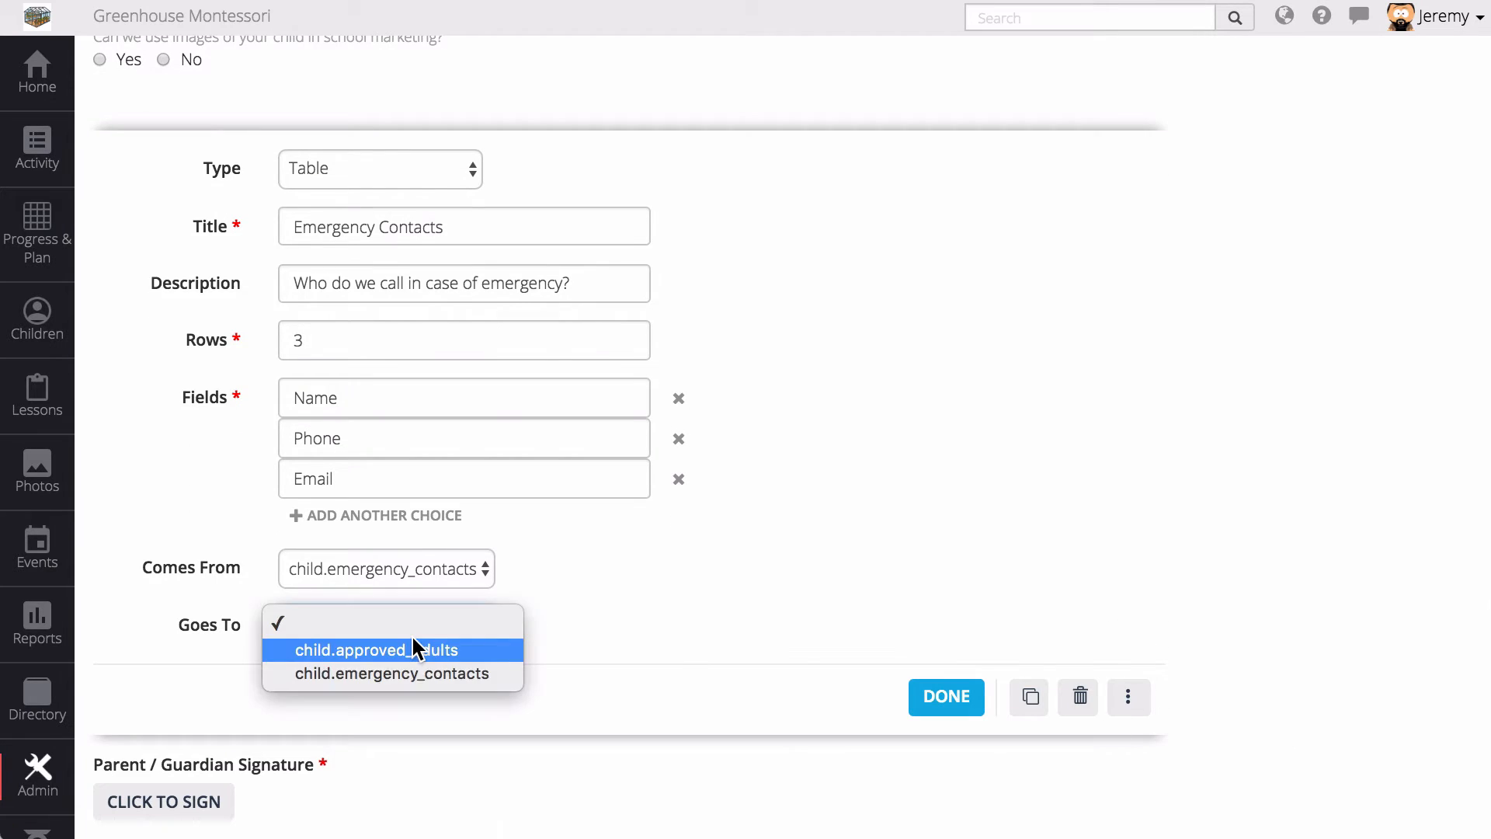
{"action": "left_click", "coordinate": [409, 674]}
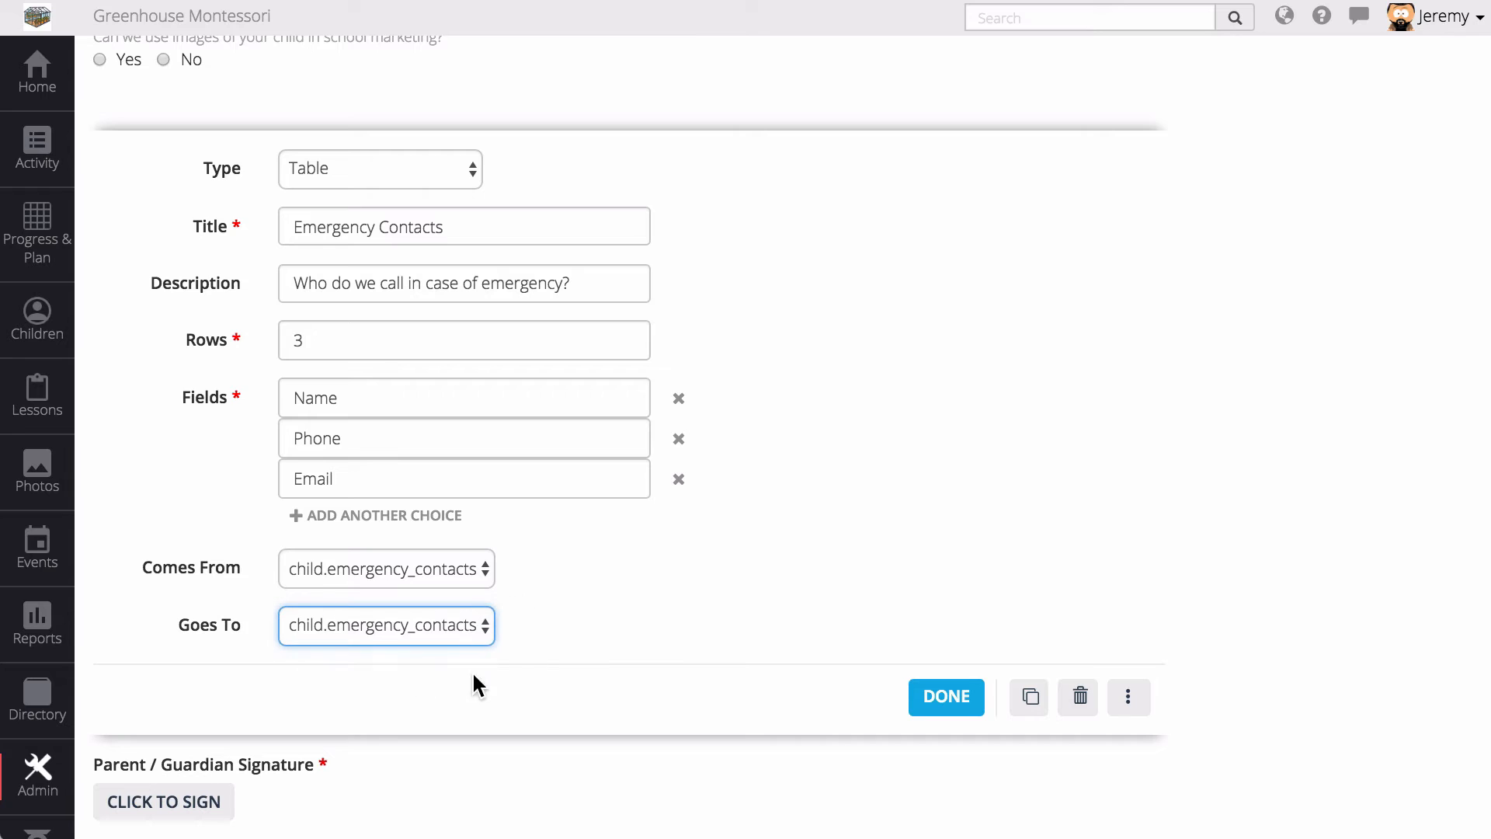
{"action": "left_click", "coordinate": [944, 697]}
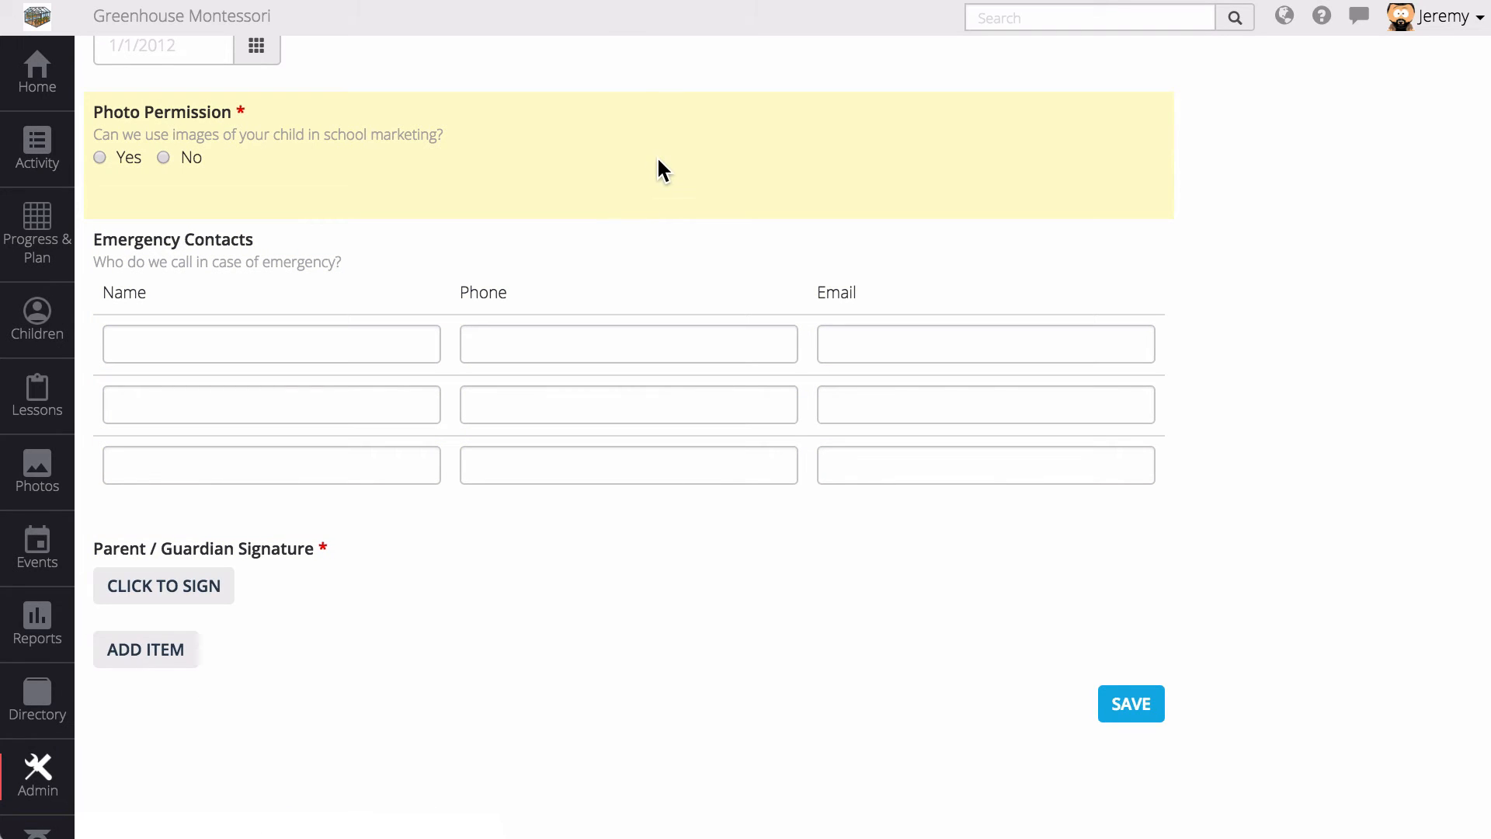
- Duplicate the Photo Permission question and change the copy to a Paragraph question
{"action": "left_click", "coordinate": [665, 165]}
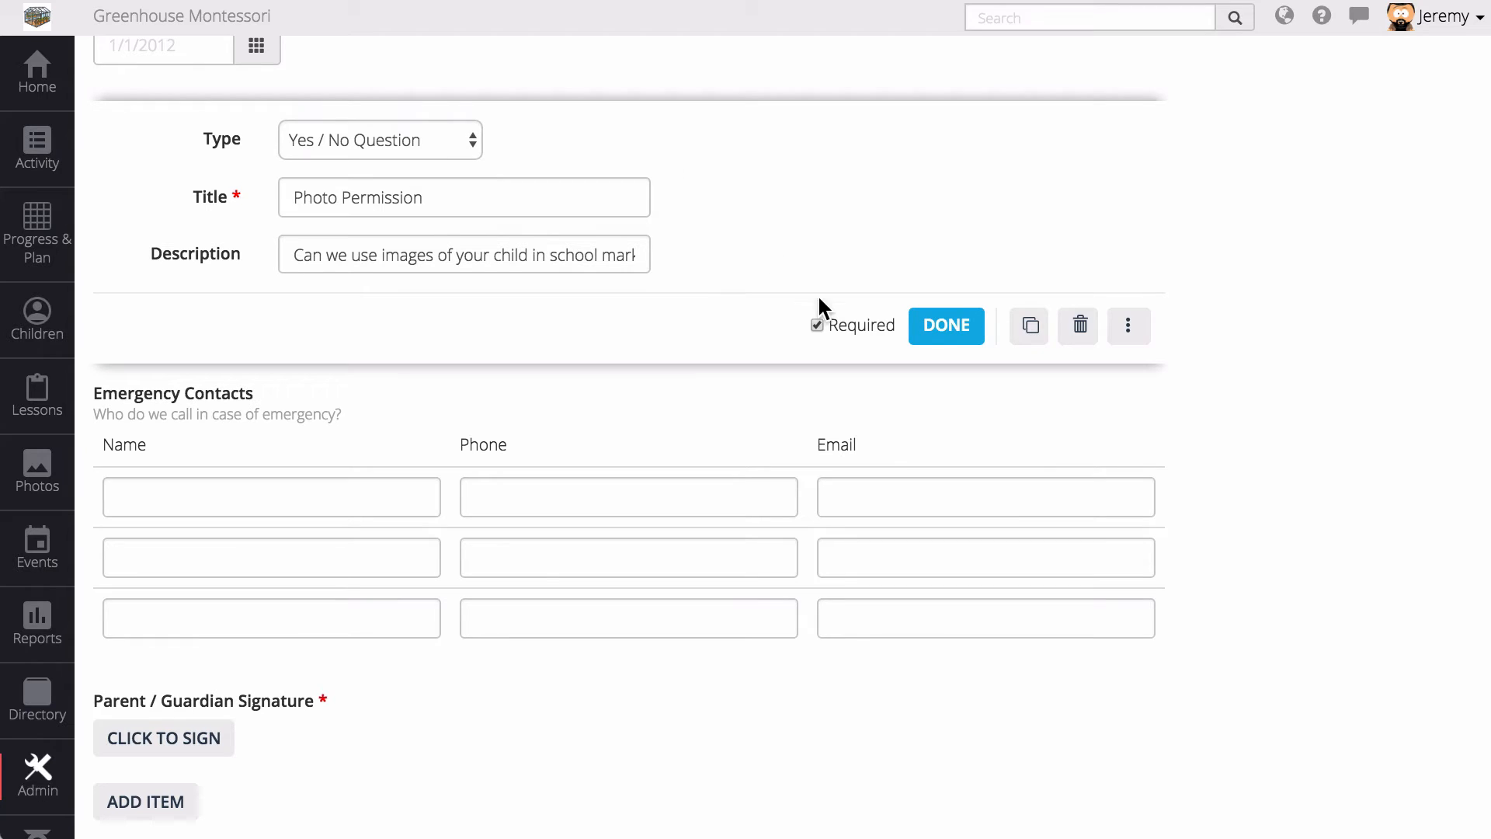
{"action": "left_click", "coordinate": [1030, 327]}
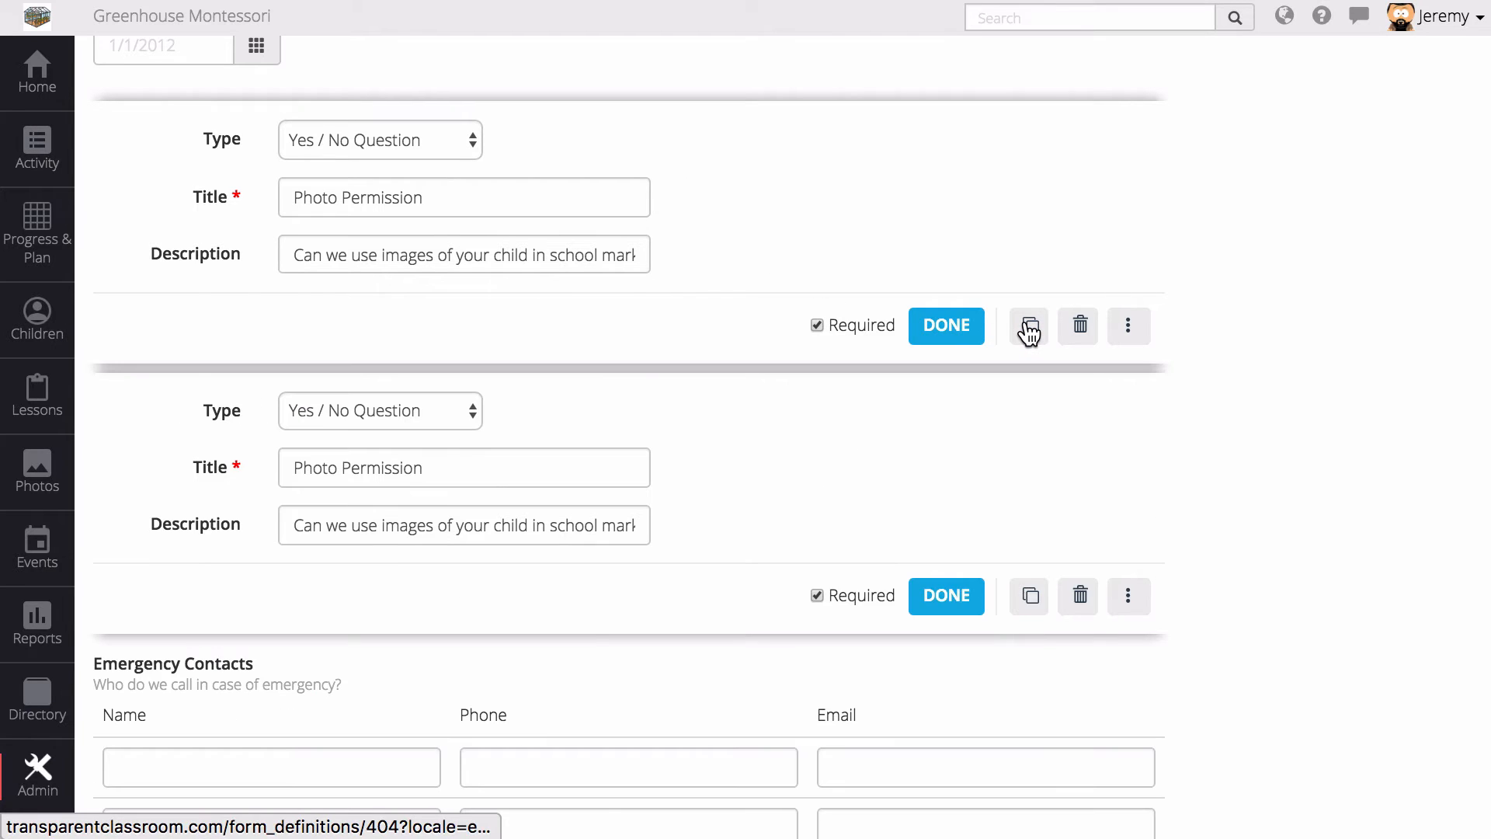
{"action": "left_click", "coordinate": [944, 334]}
{"action": "left_click", "coordinate": [385, 262]}
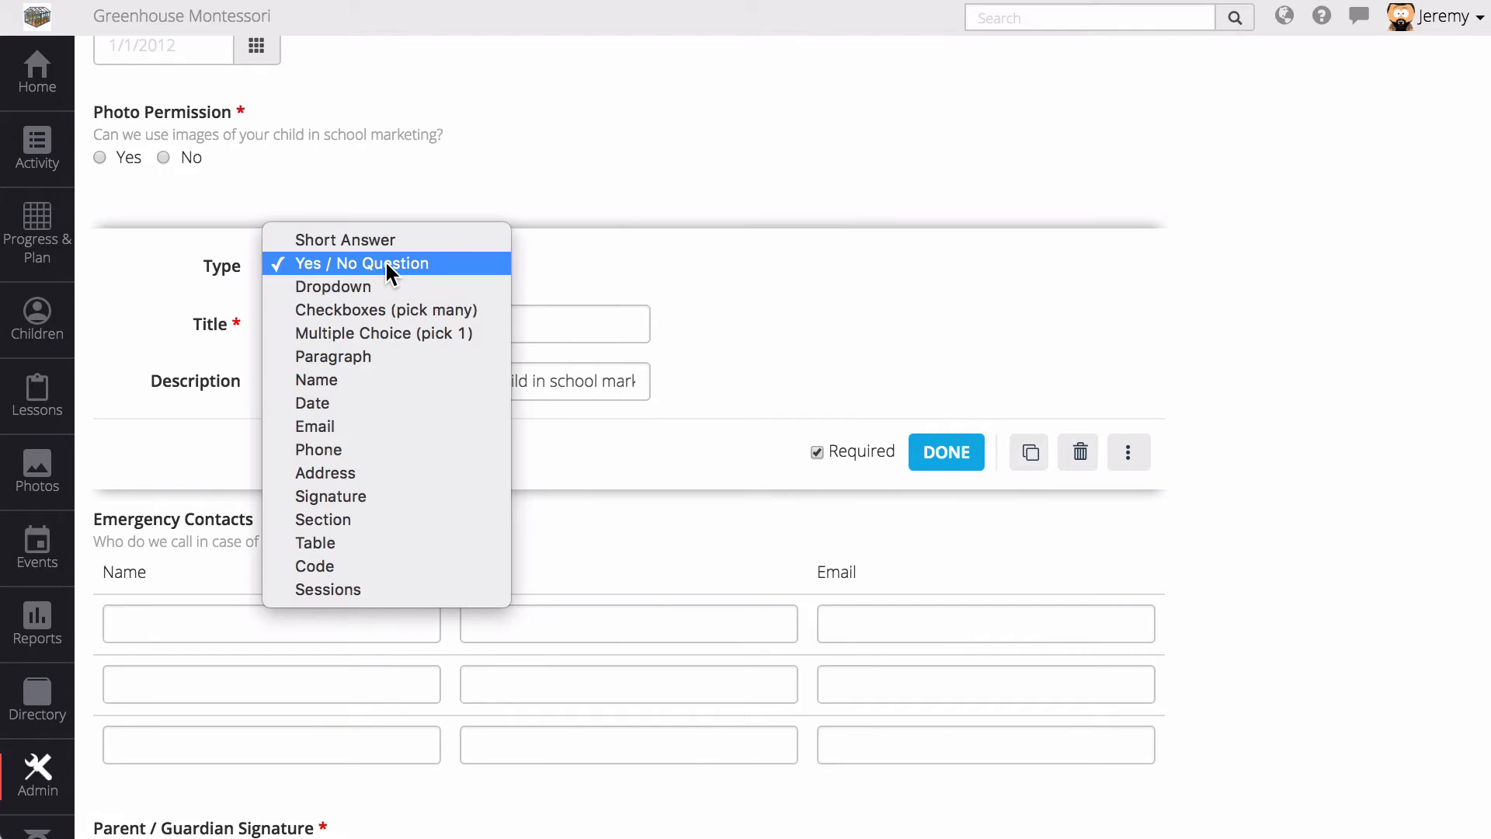
{"action": "left_click", "coordinate": [346, 355]}
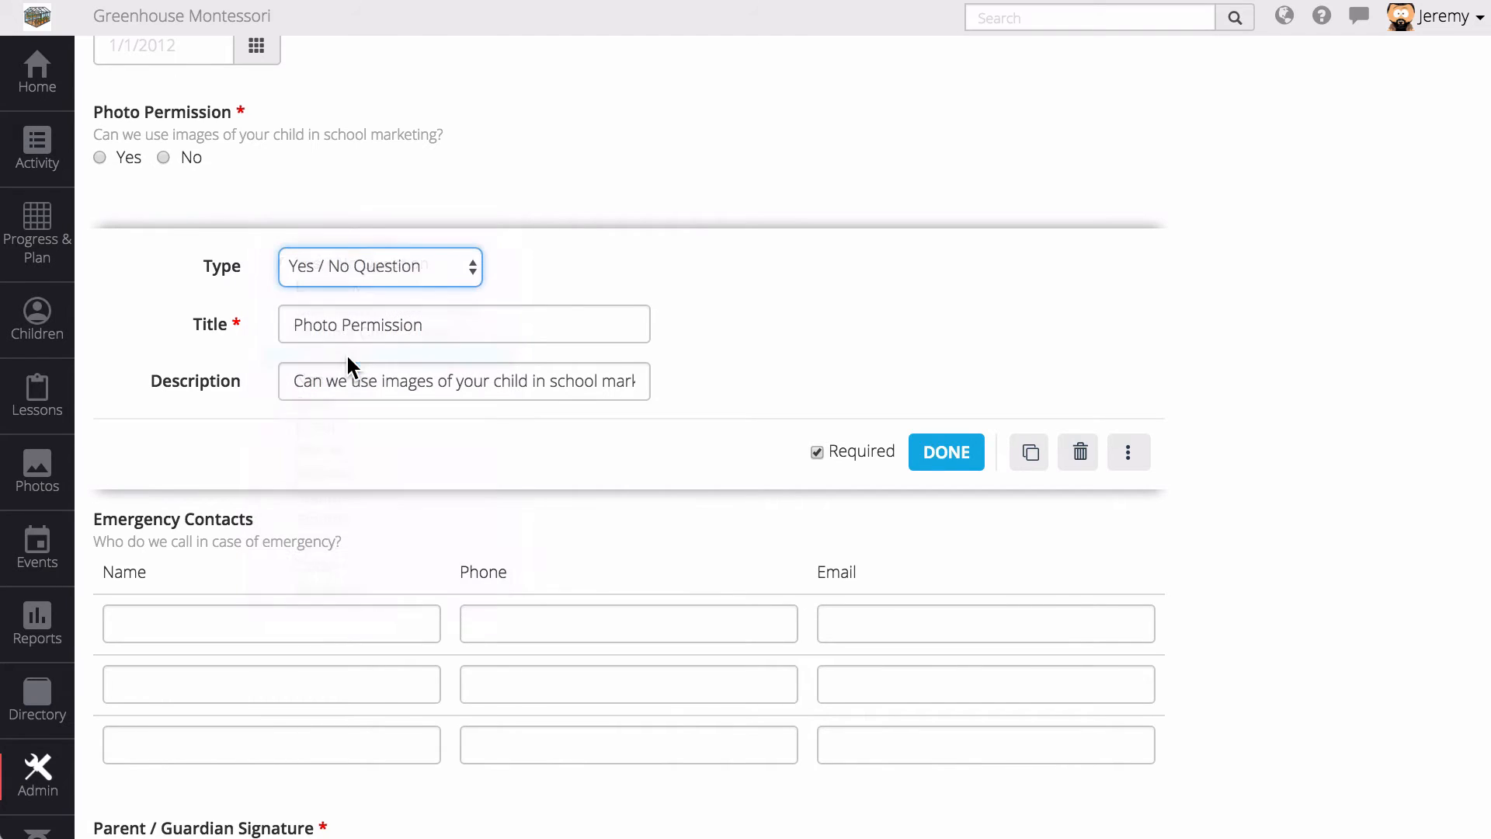
- Title it 'Allergies', describe it 'Does your child have any allergies?', placeholder 'Peanuts, Dairy,'
{"action": "triple_click", "coordinate": [372, 323]}
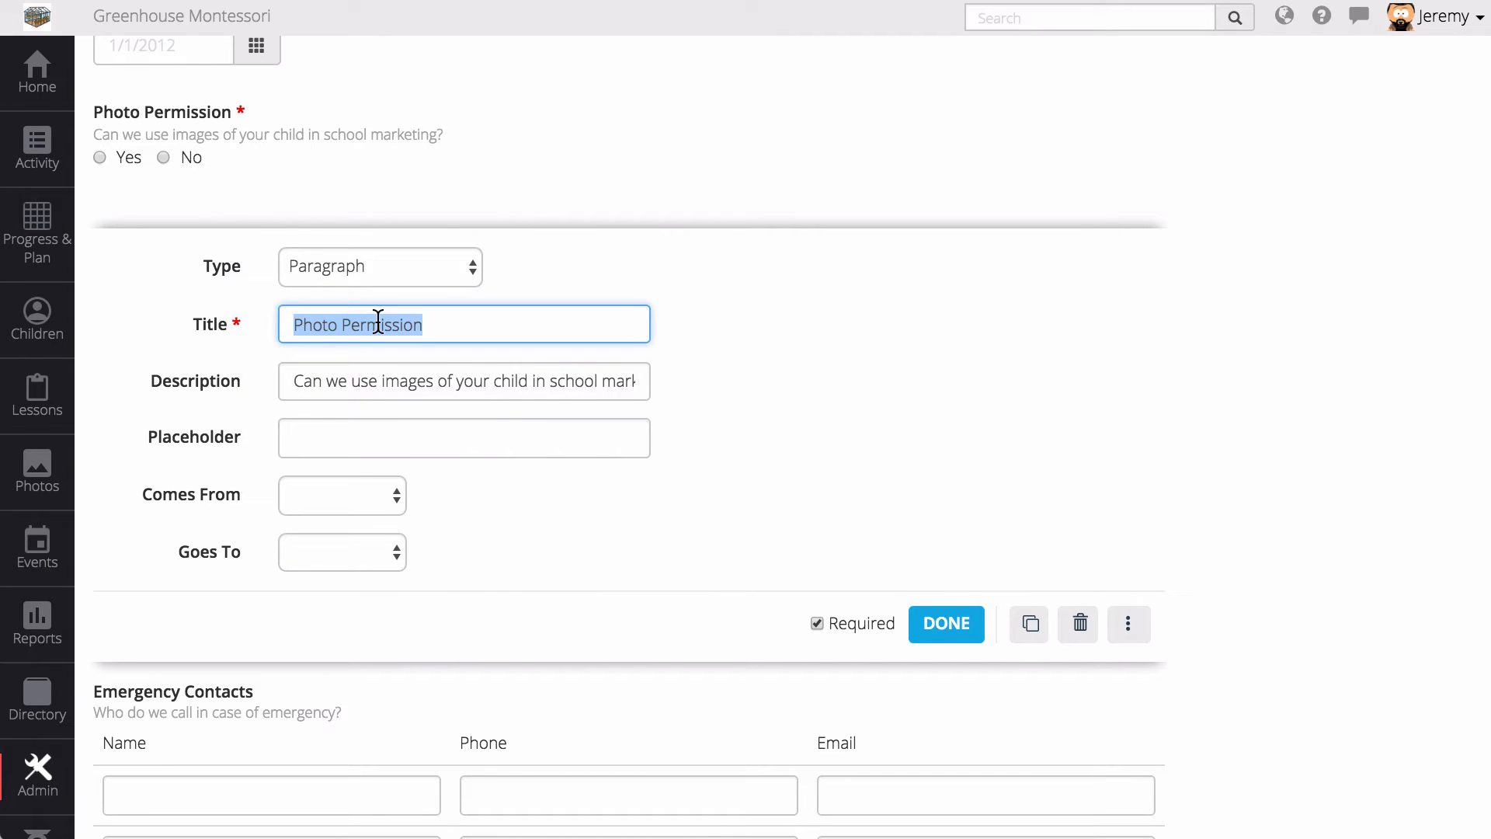
{"action": "type", "text": "Allergies"}
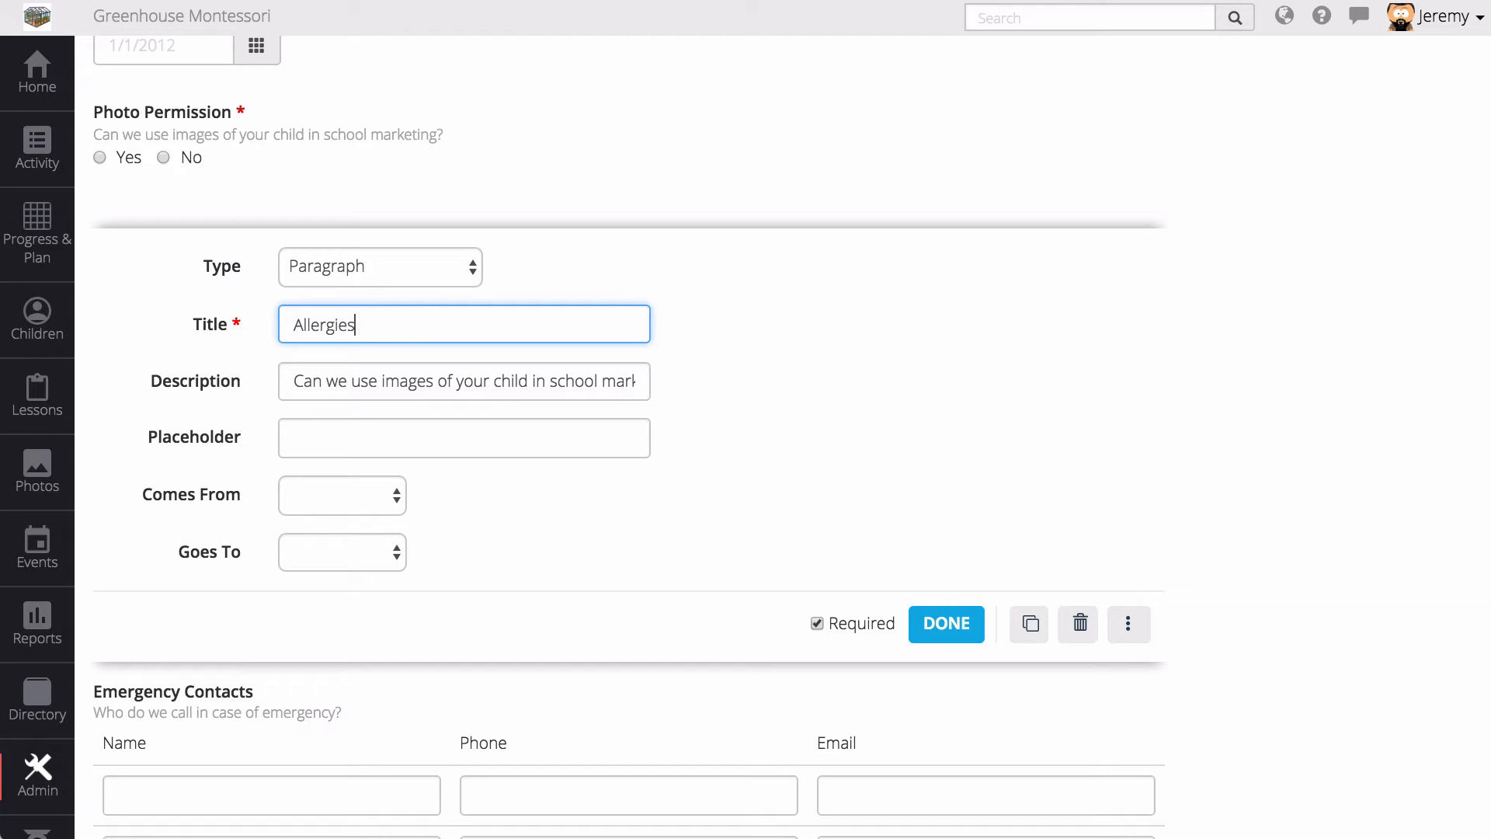
{"action": "key", "text": "Tab"}
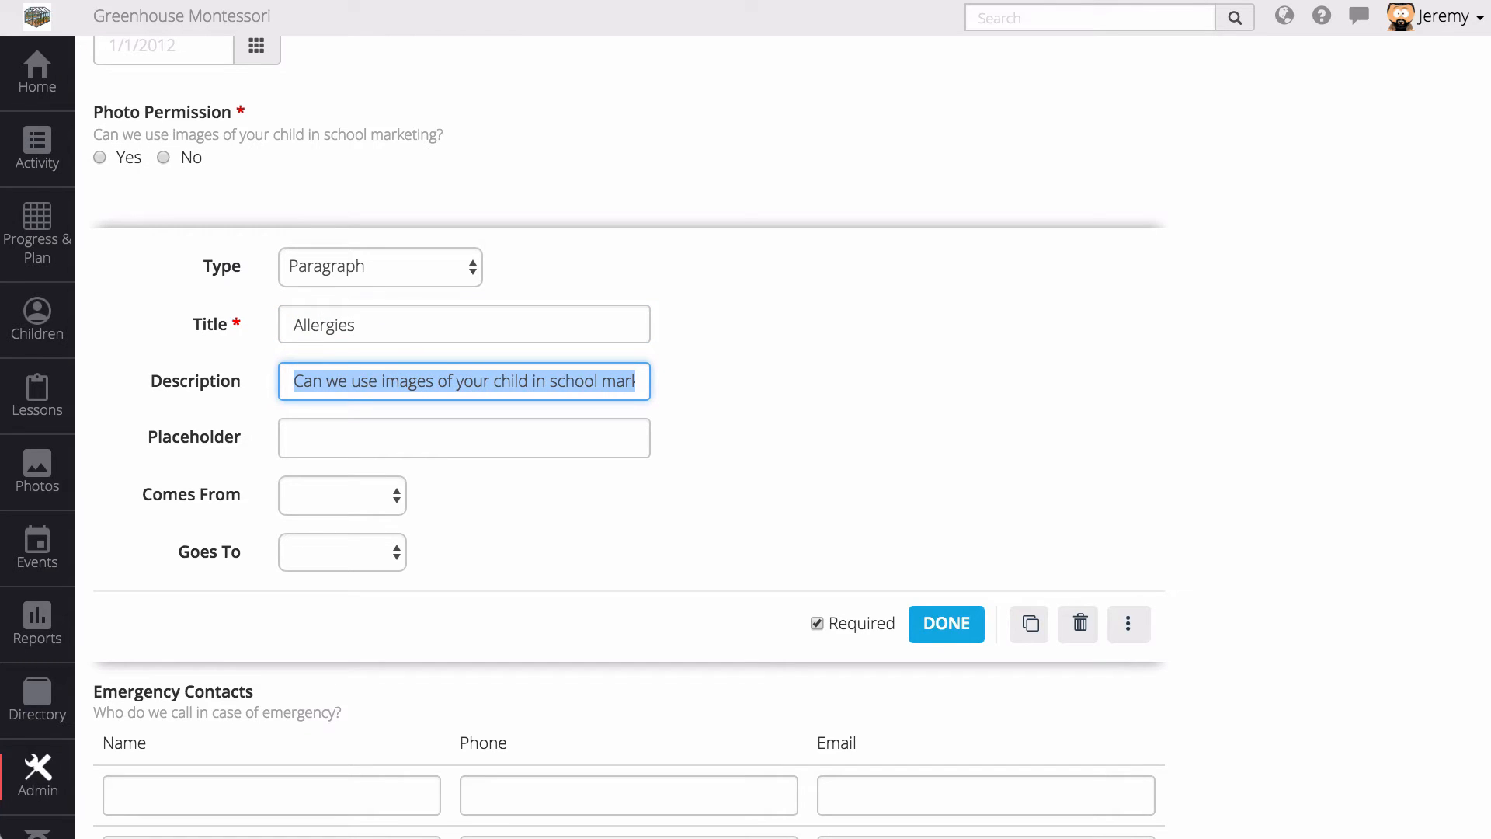
{"action": "type", "text": "Doe"}
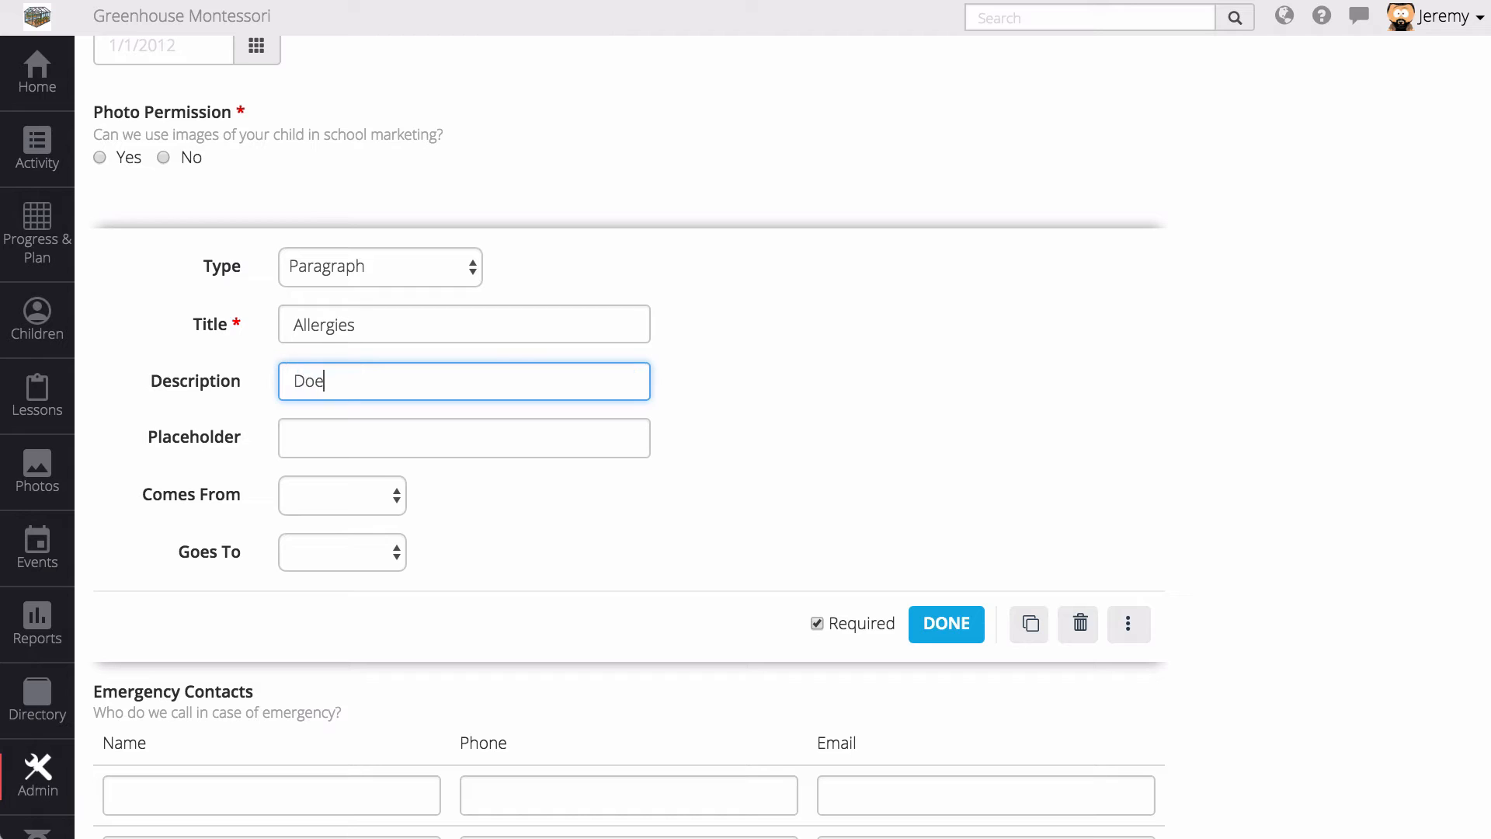
{"action": "type", "text": "s your child have any allergies?"}
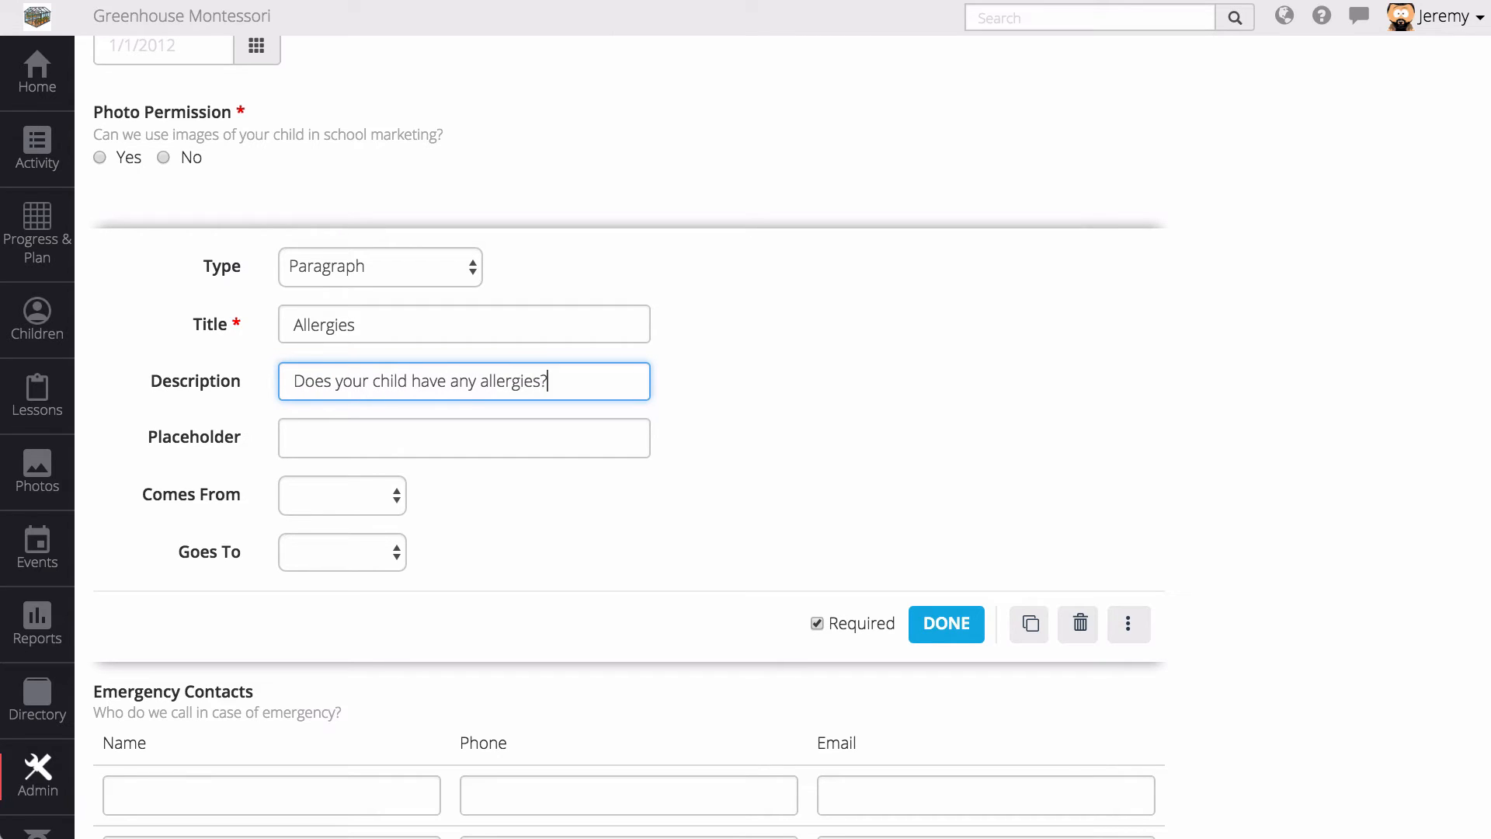
{"action": "key", "text": "Tab"}
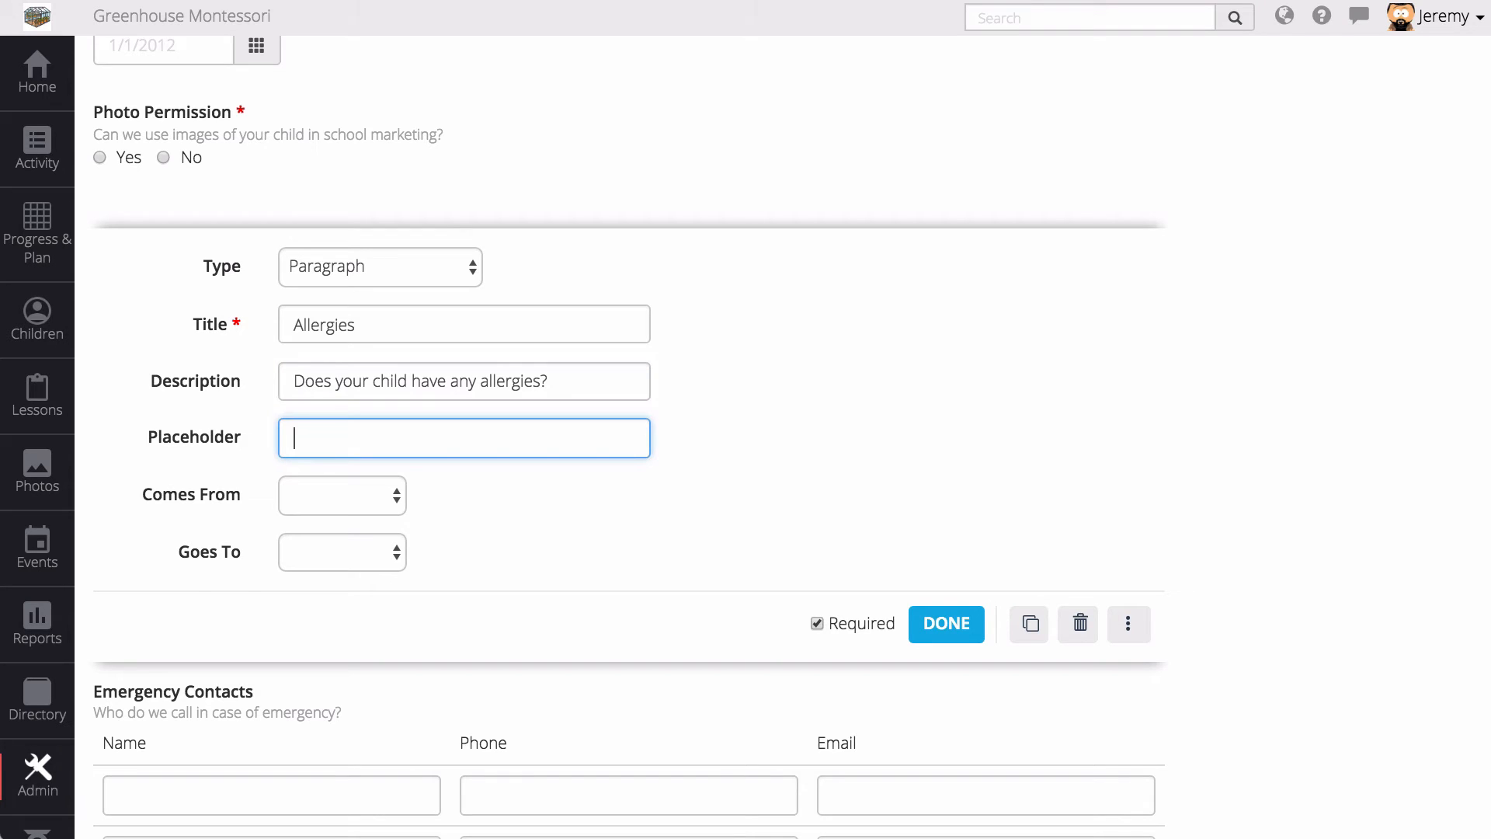
{"action": "type", "text": "Peanuts, Dairy, ..."}
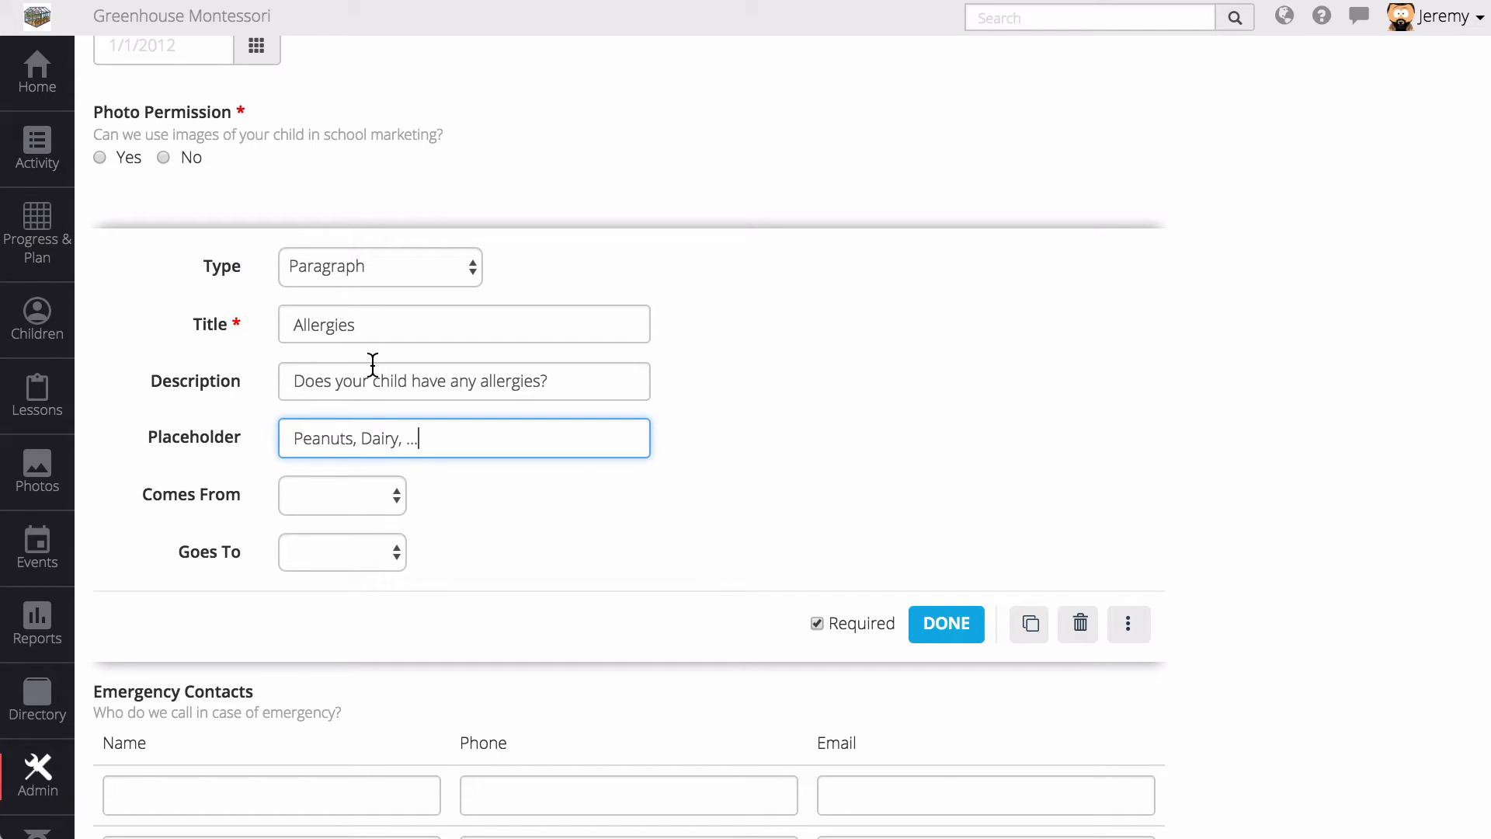
- Link the Allergies answers from and to child.allergies, then save the form
{"action": "left_click", "coordinate": [343, 496]}
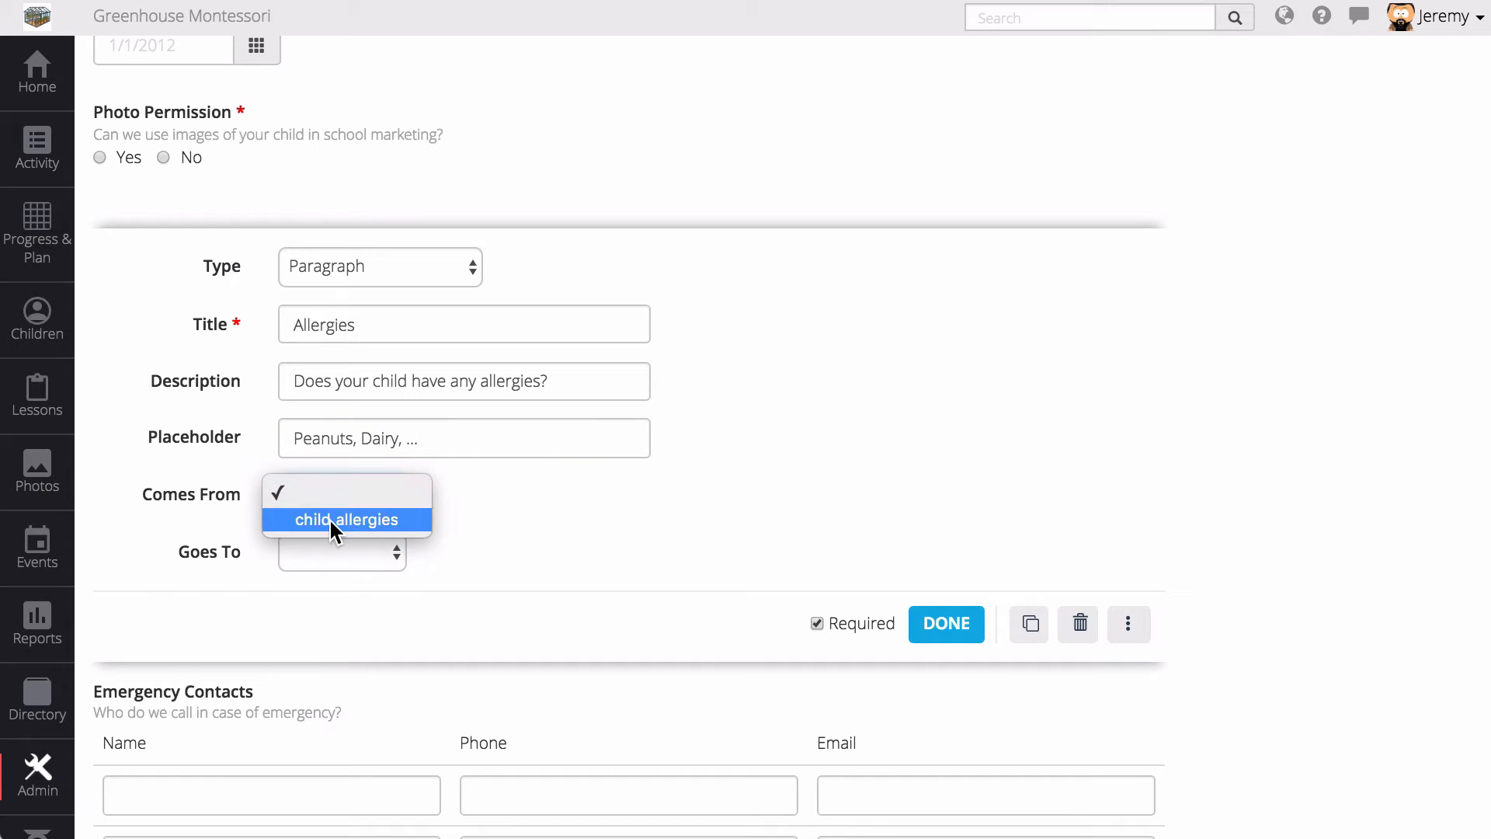
{"action": "left_click", "coordinate": [329, 519]}
{"action": "left_click", "coordinate": [336, 549]}
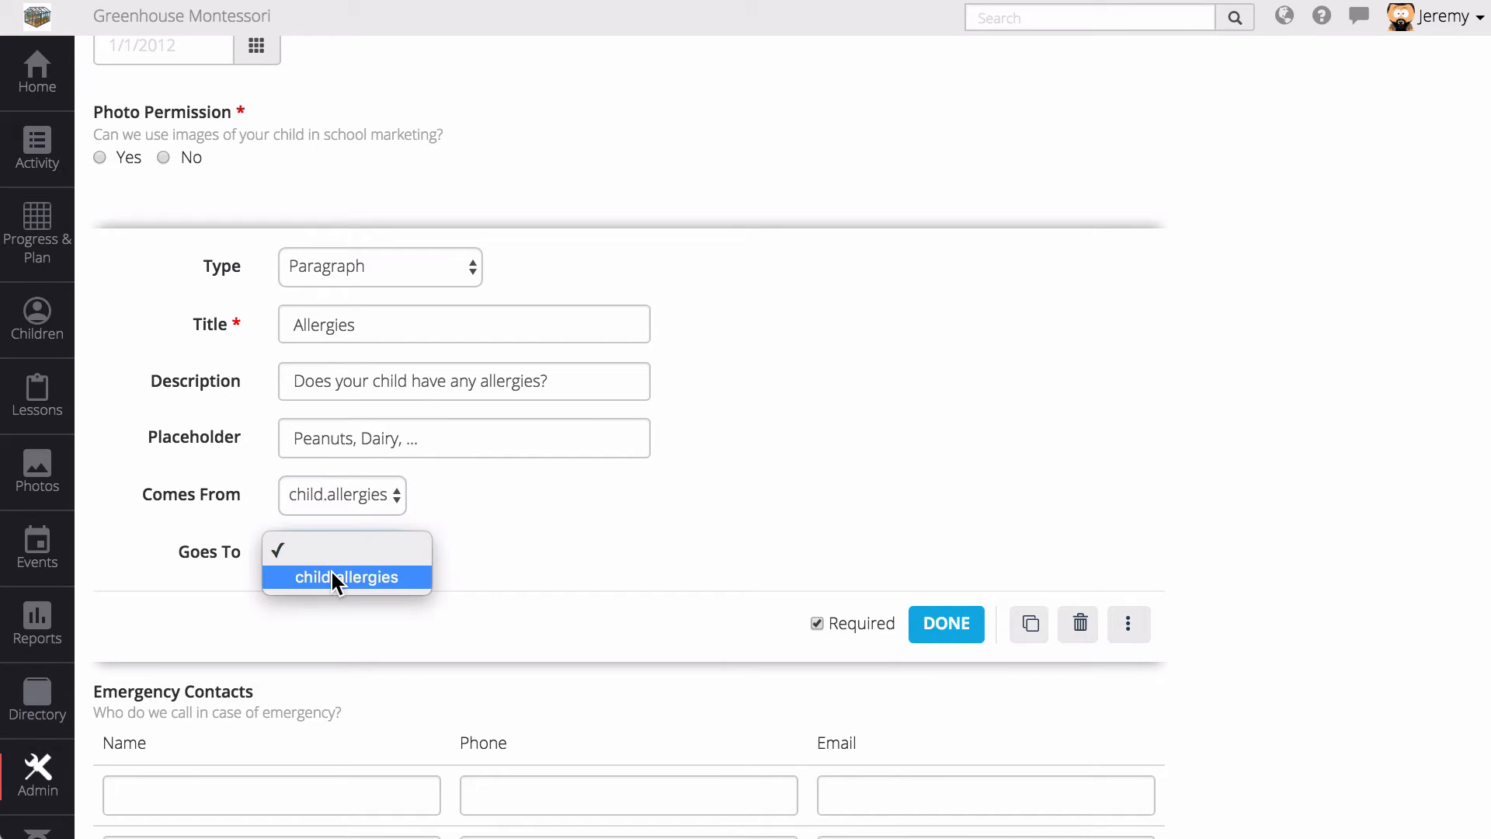
{"action": "left_click", "coordinate": [391, 578]}
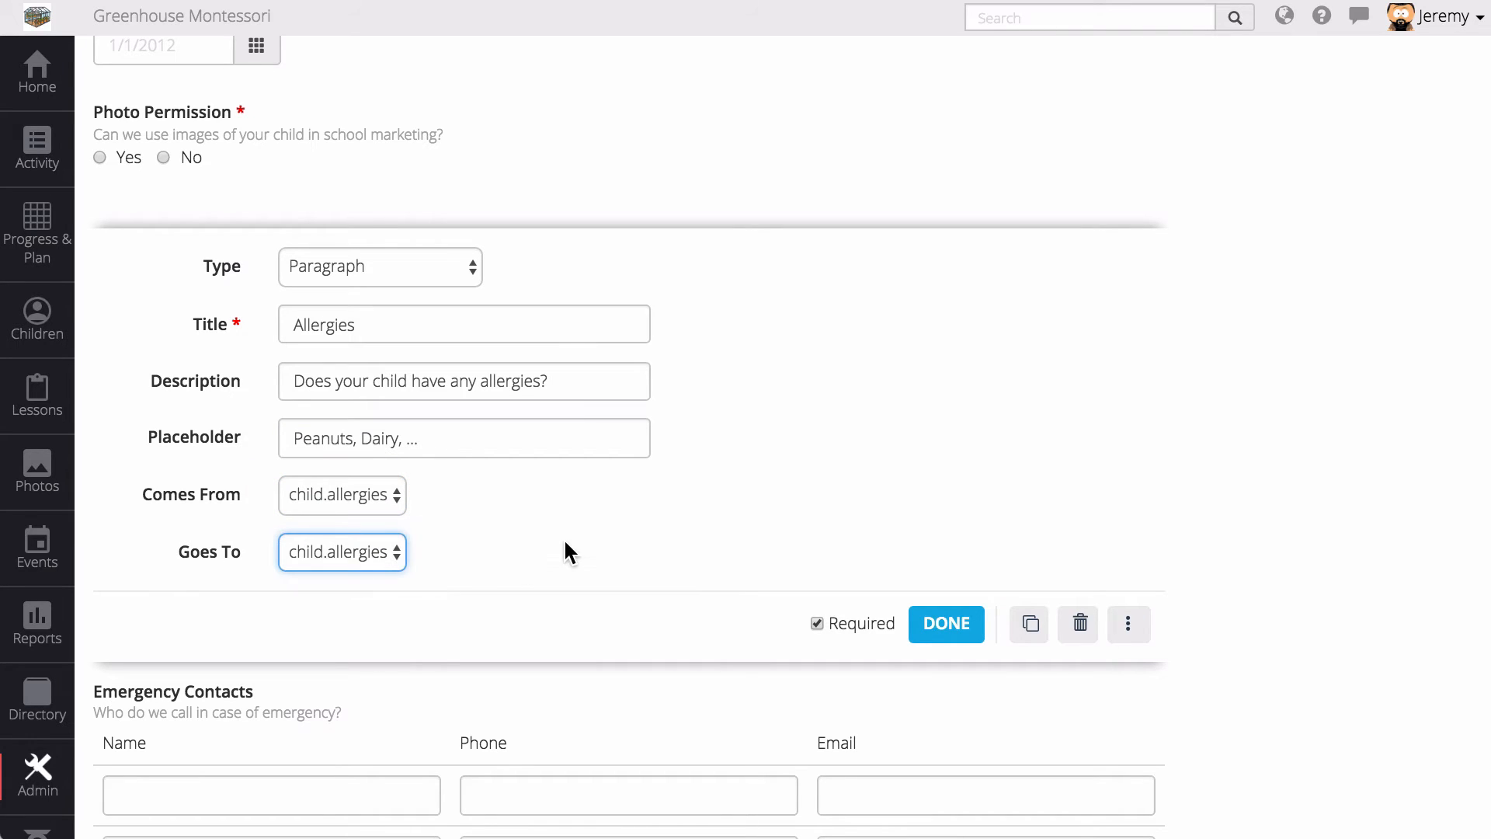
{"action": "left_click", "coordinate": [944, 621]}
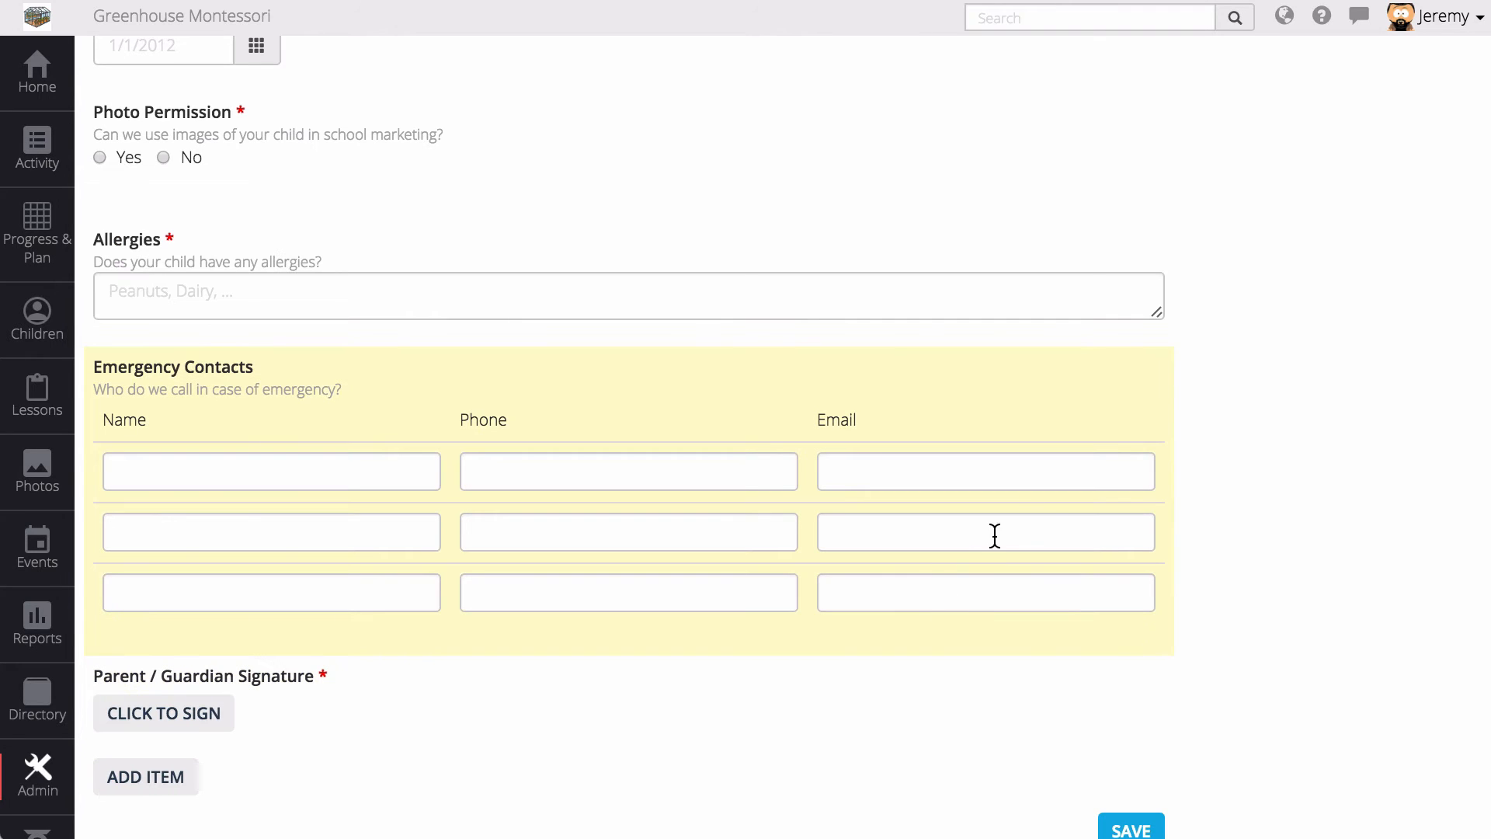
{"action": "left_click", "coordinate": [1131, 828]}
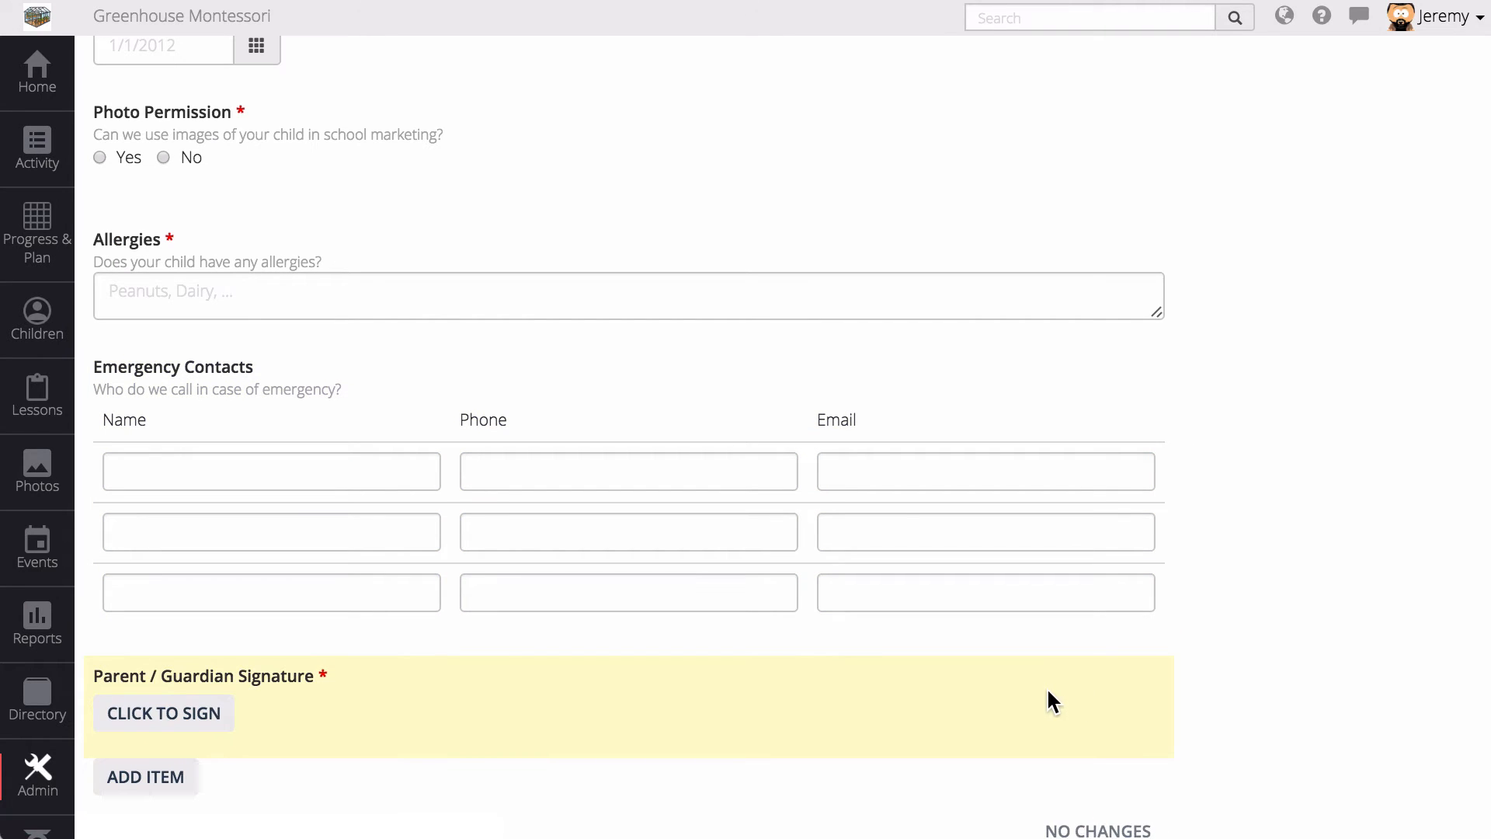
- Open and close the Child Name settings, then go to Children and confirm leaving the designer
{"action": "scroll", "coordinate": [899, 312], "scroll_direction": "up", "scroll_amount": 5}
{"action": "scroll", "coordinate": [901, 322], "scroll_direction": "up", "scroll_amount": 1}
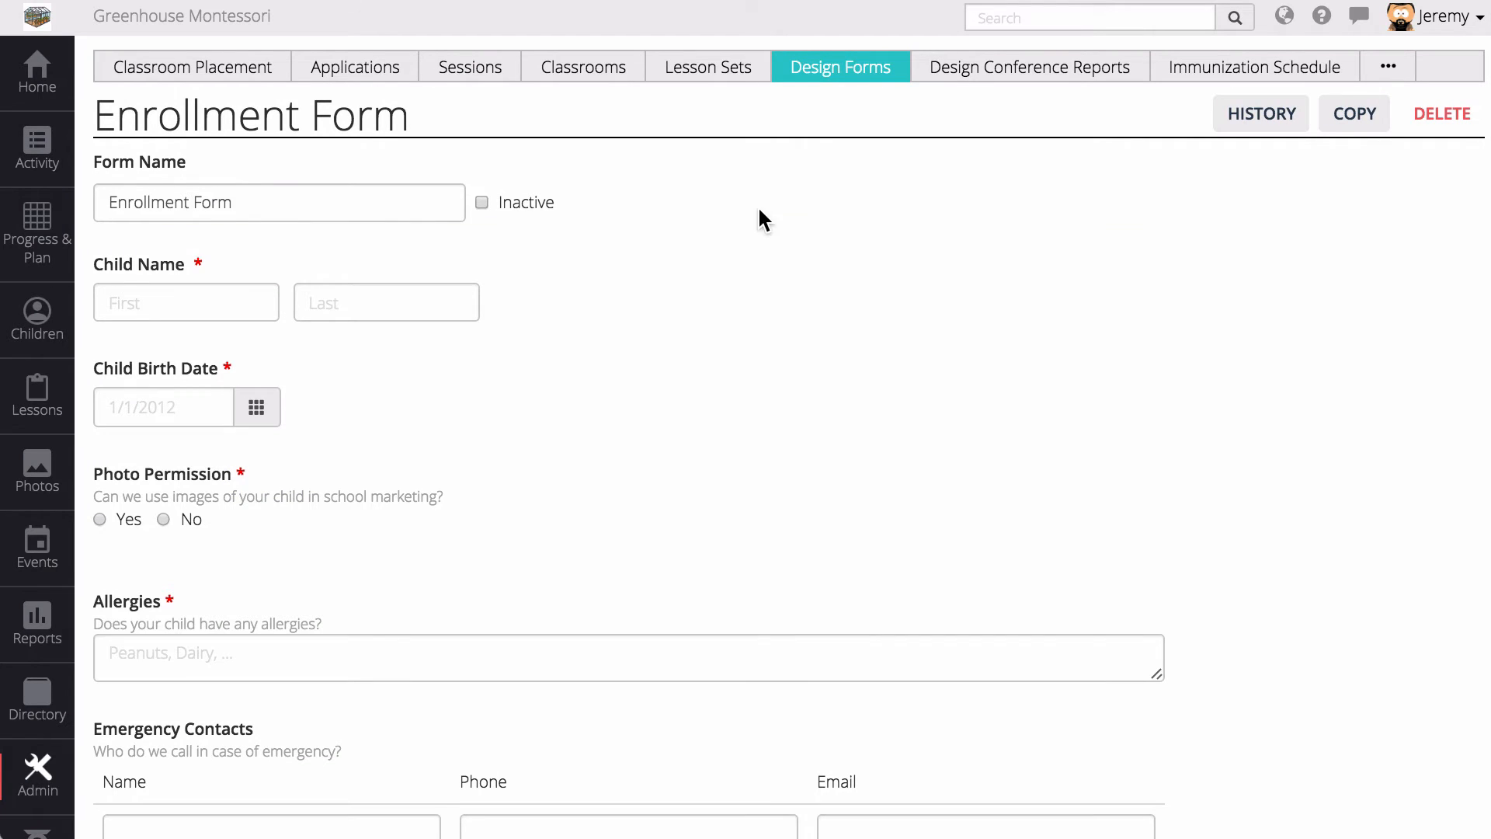
{"action": "left_click", "coordinate": [758, 304]}
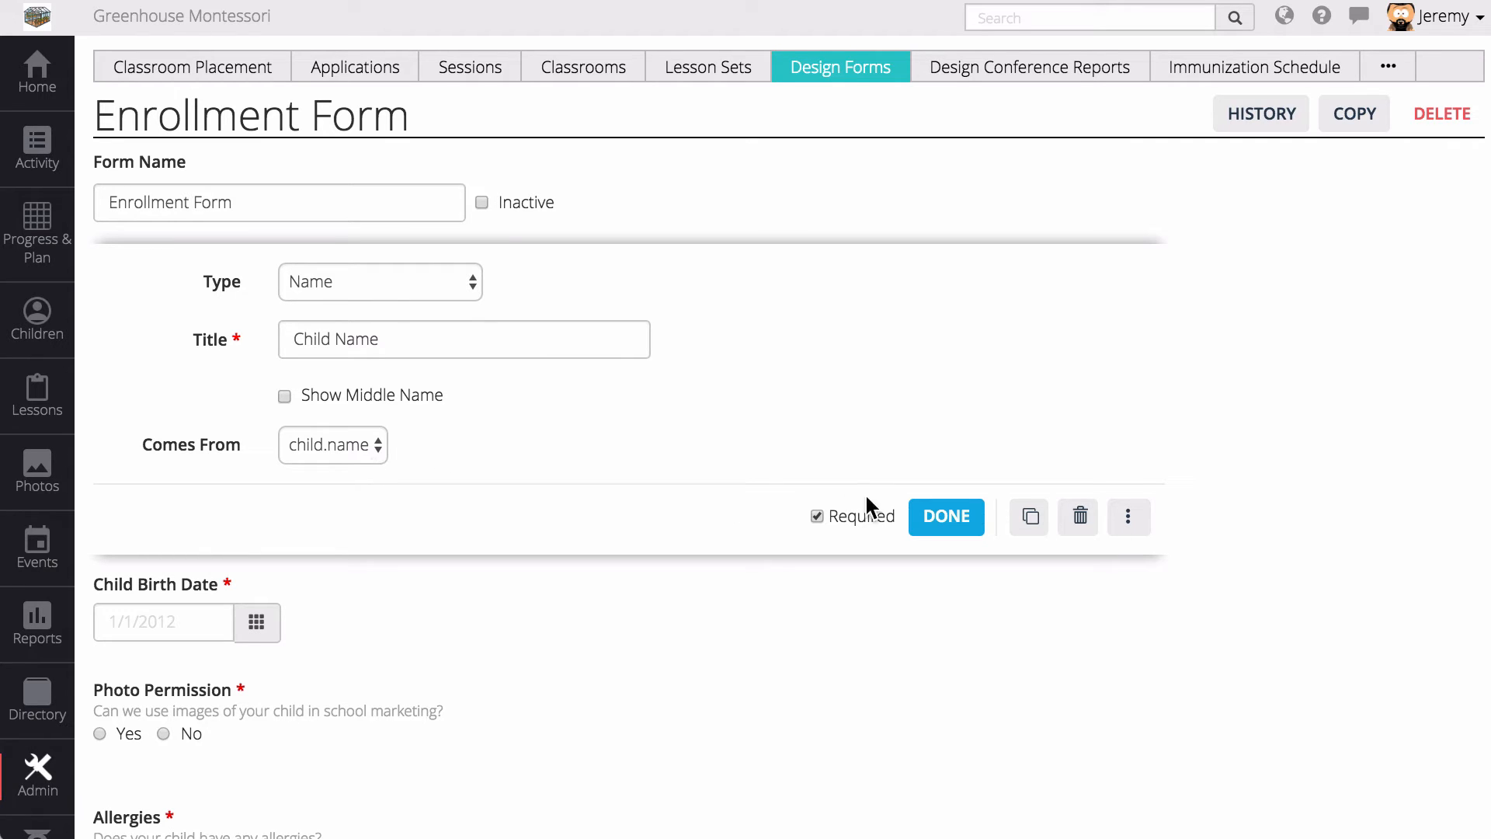
{"action": "left_click", "coordinate": [947, 514]}
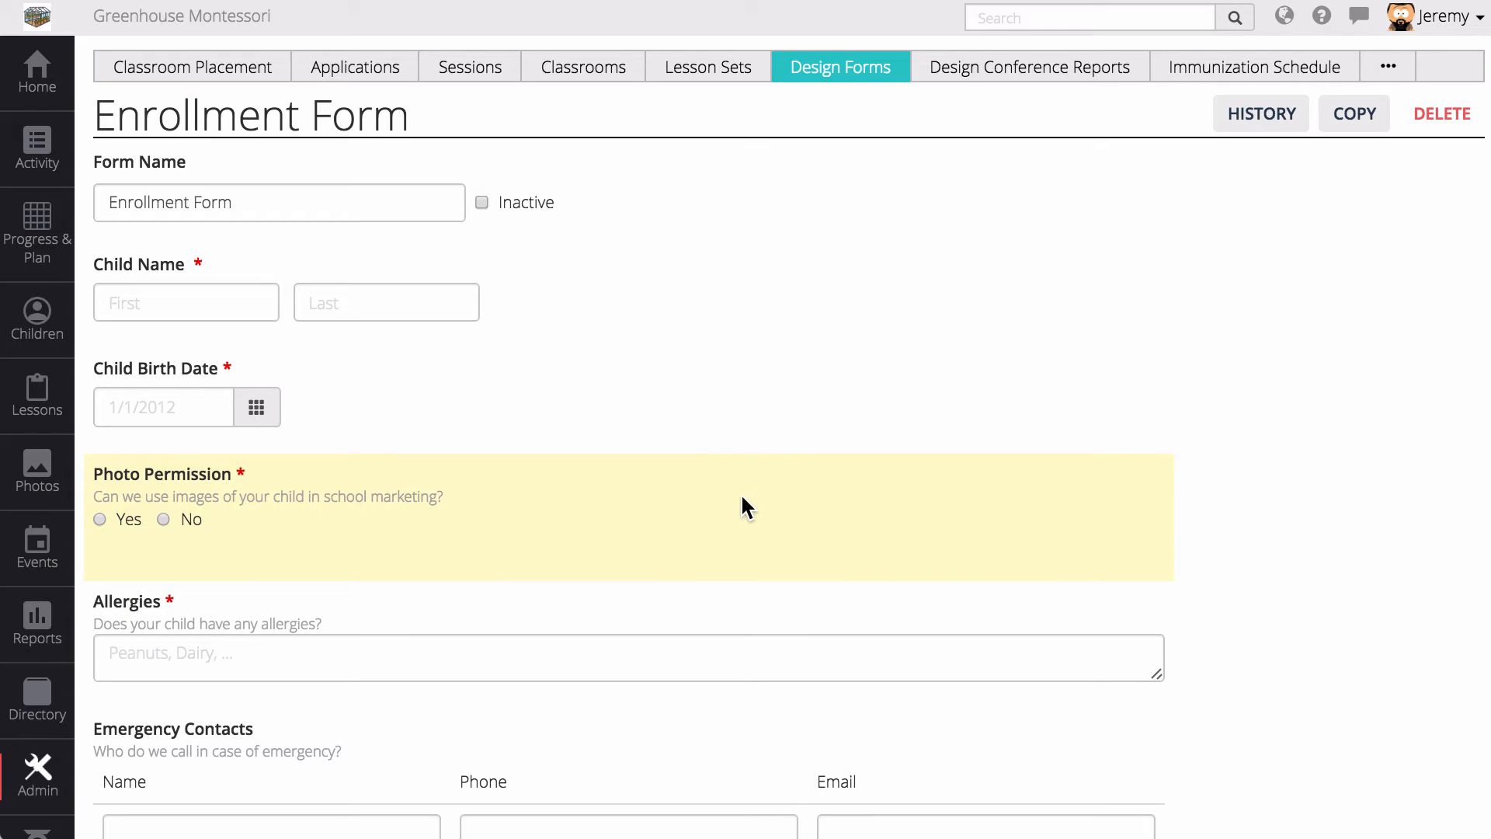
{"action": "left_click", "coordinate": [45, 322]}
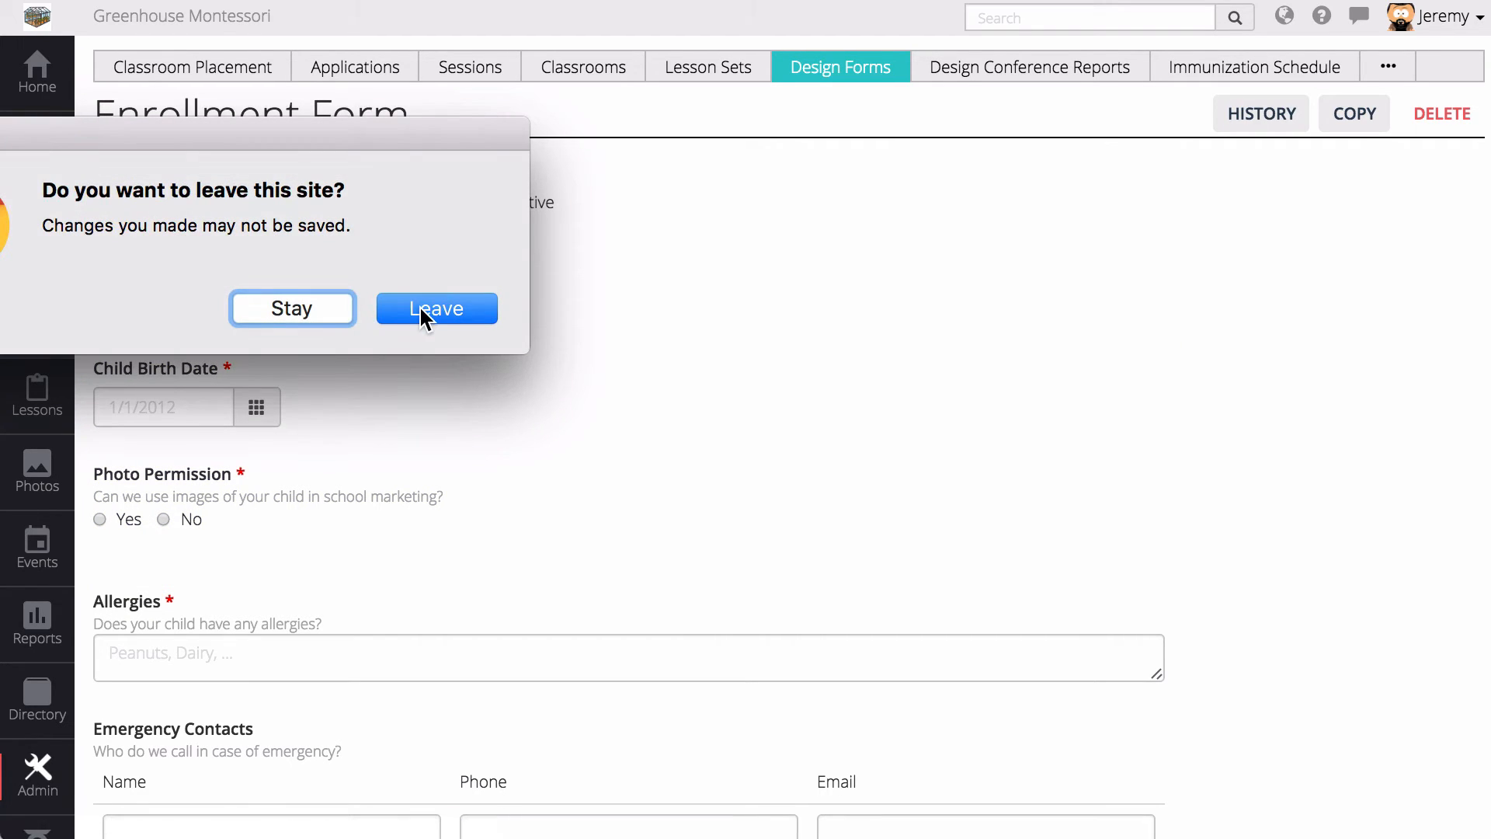
{"action": "left_click", "coordinate": [420, 309]}
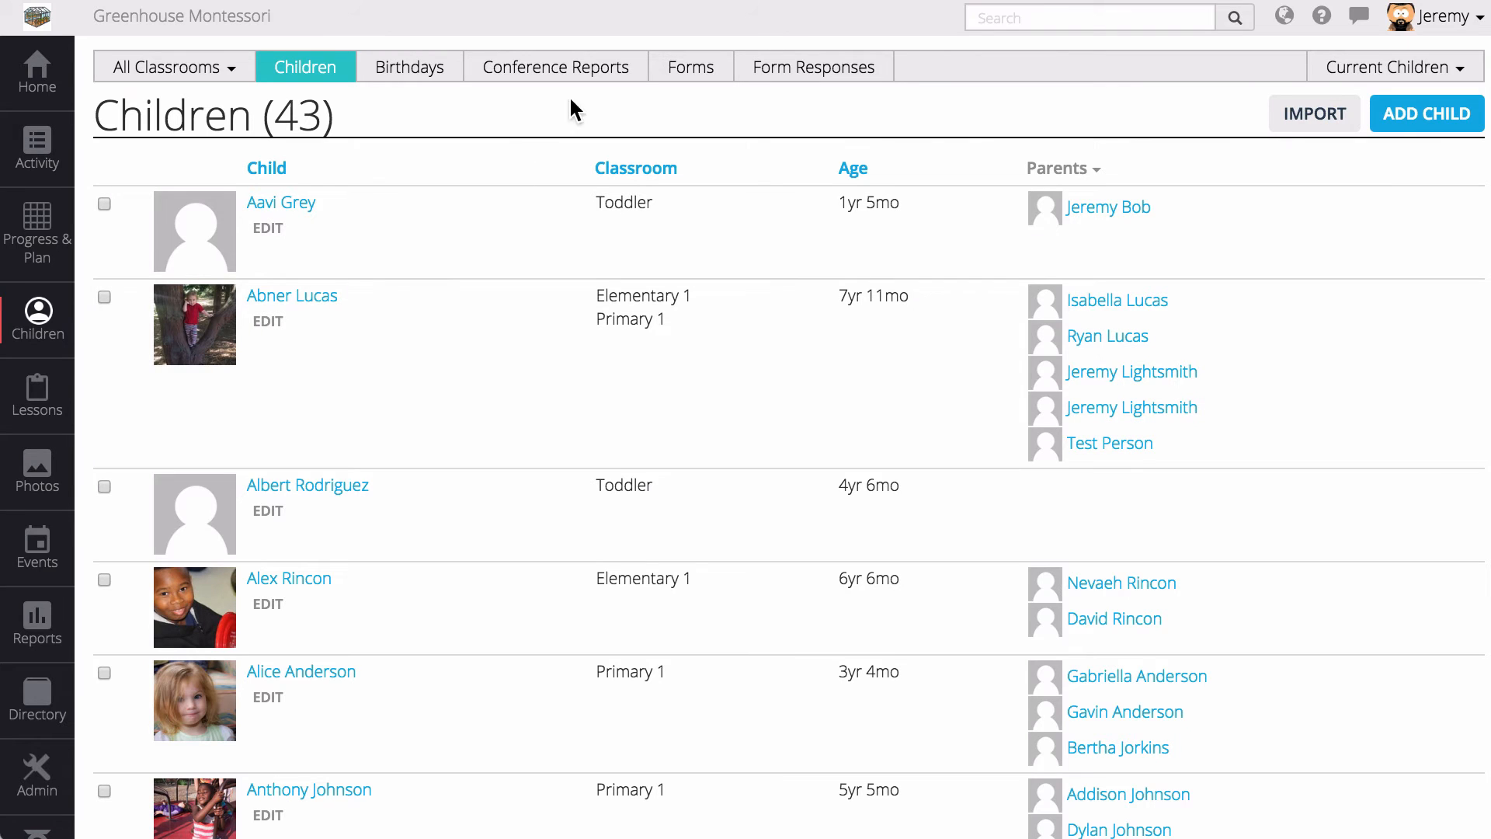
- In the forms overview, filter to the Primary 1 classroom and select all children
{"action": "left_click", "coordinate": [708, 73]}
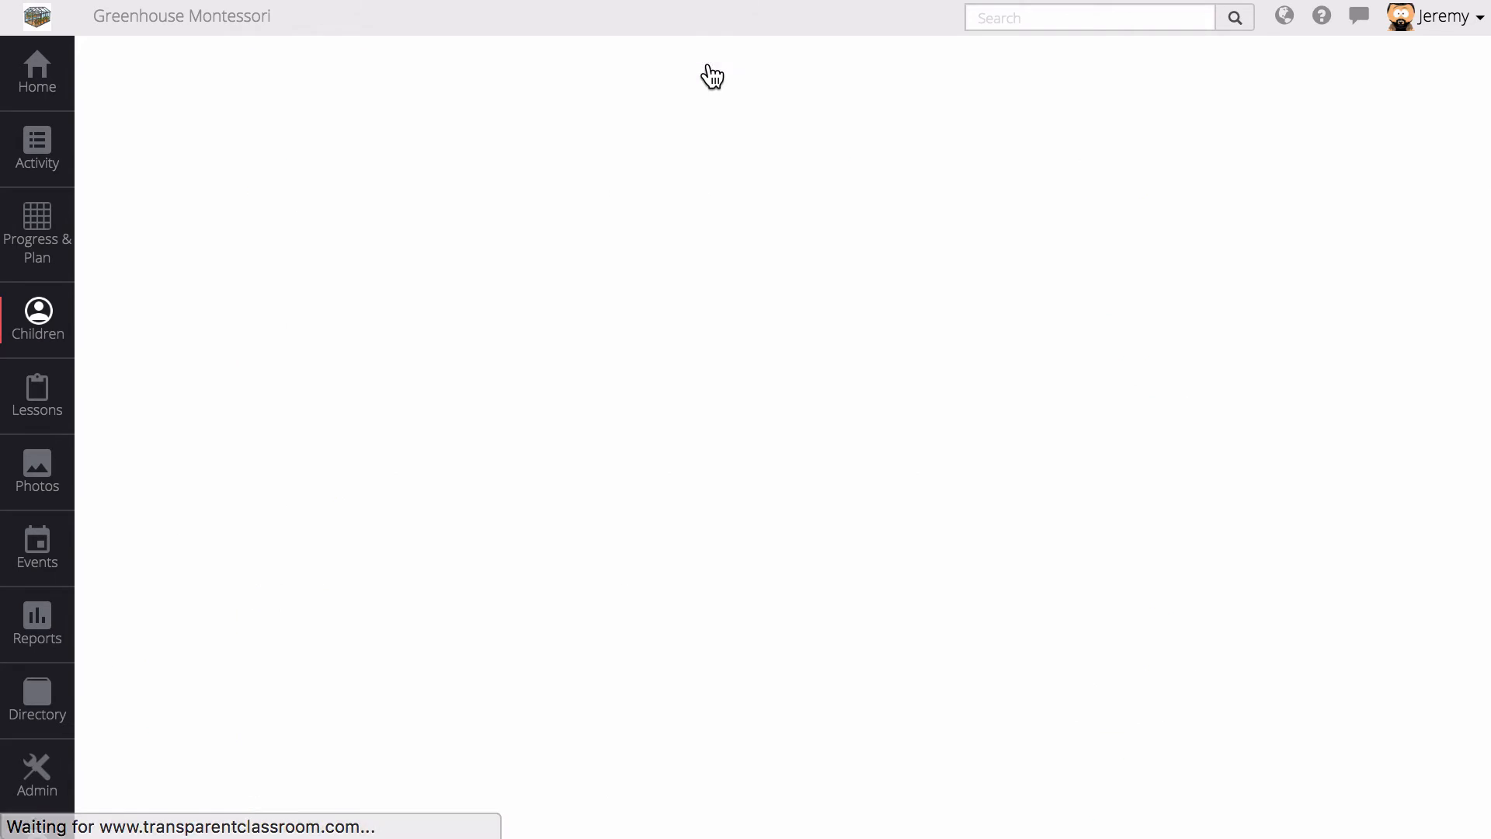
{"action": "left_click", "coordinate": [220, 67]}
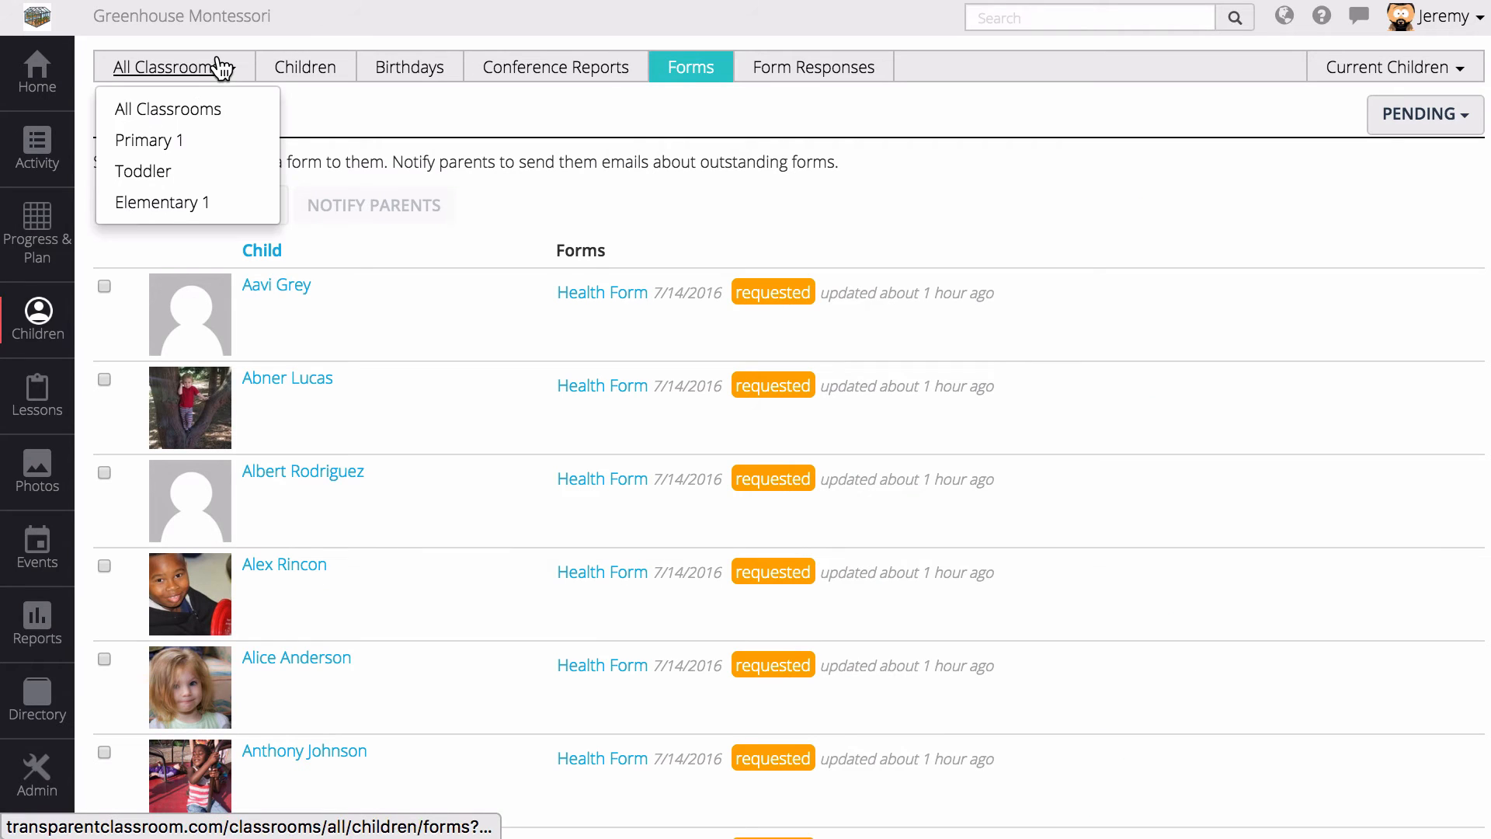
{"action": "left_click", "coordinate": [184, 141]}
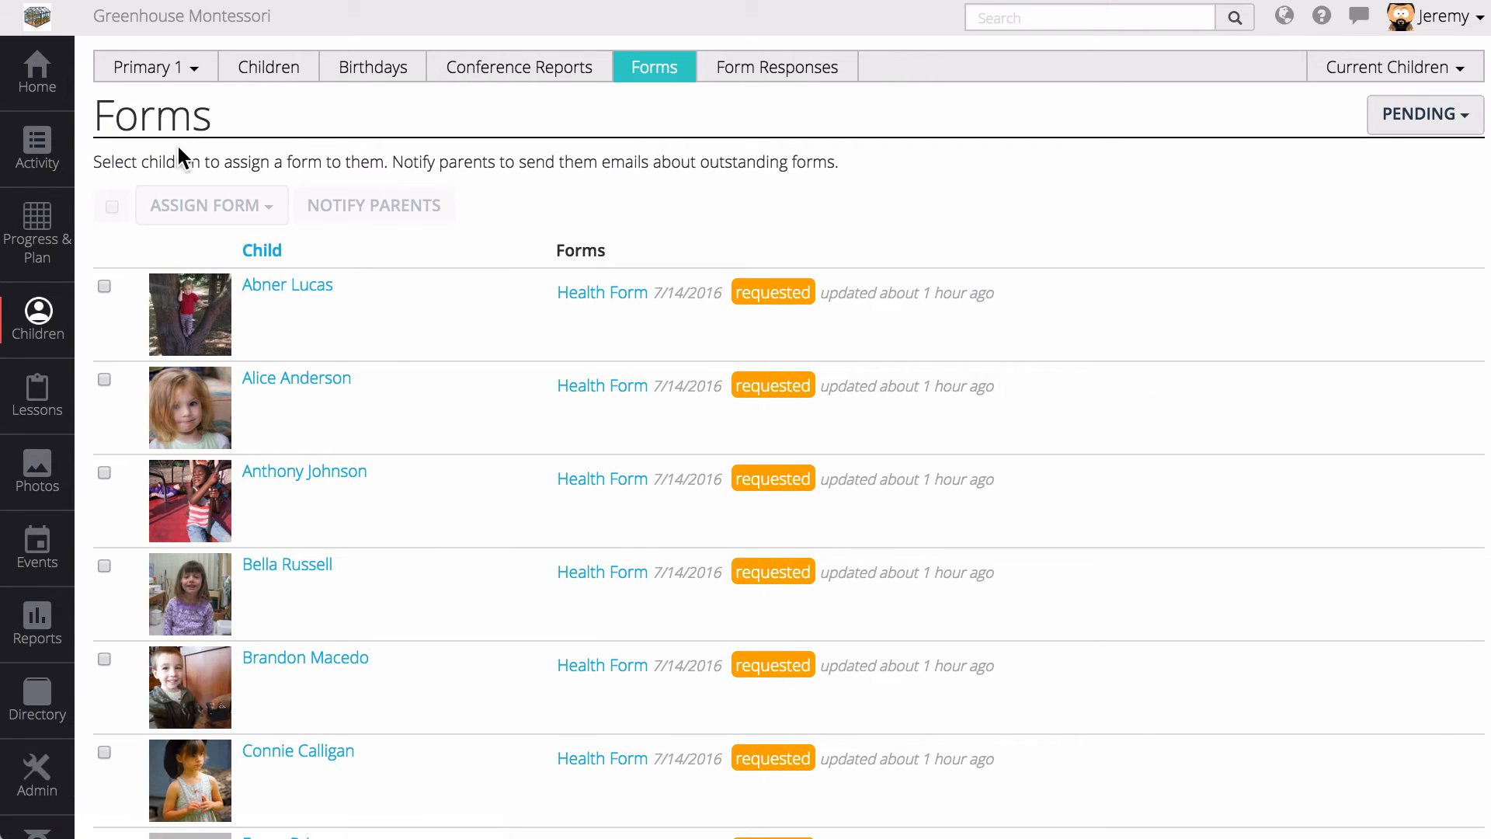
{"action": "left_click", "coordinate": [179, 313]}
{"action": "left_click", "coordinate": [190, 413]}
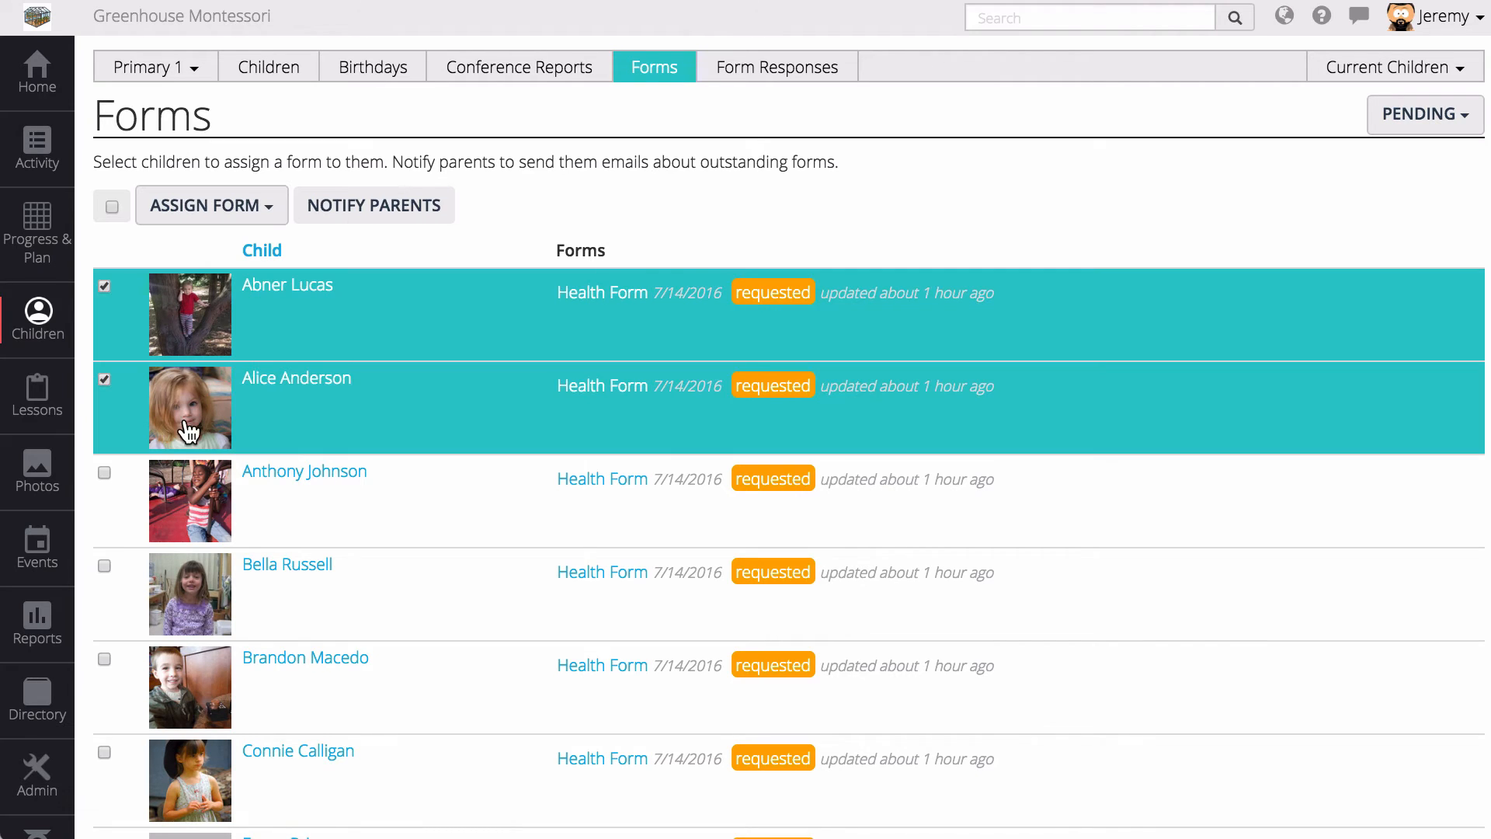
{"action": "left_click", "coordinate": [111, 207]}
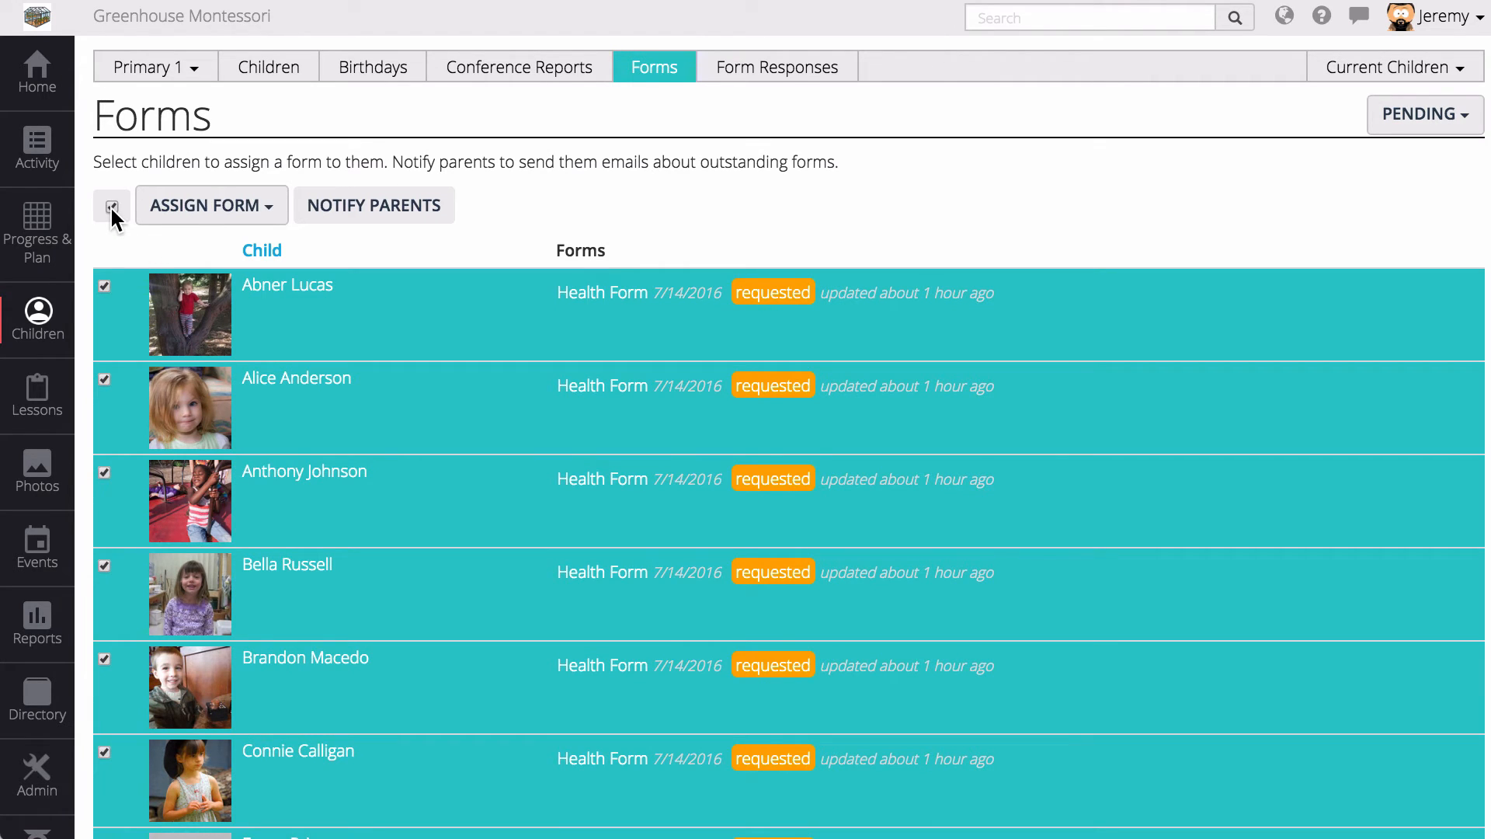
- Assign the Enrollment Form to the selected children and reselect the whole list
{"action": "left_click", "coordinate": [193, 215]}
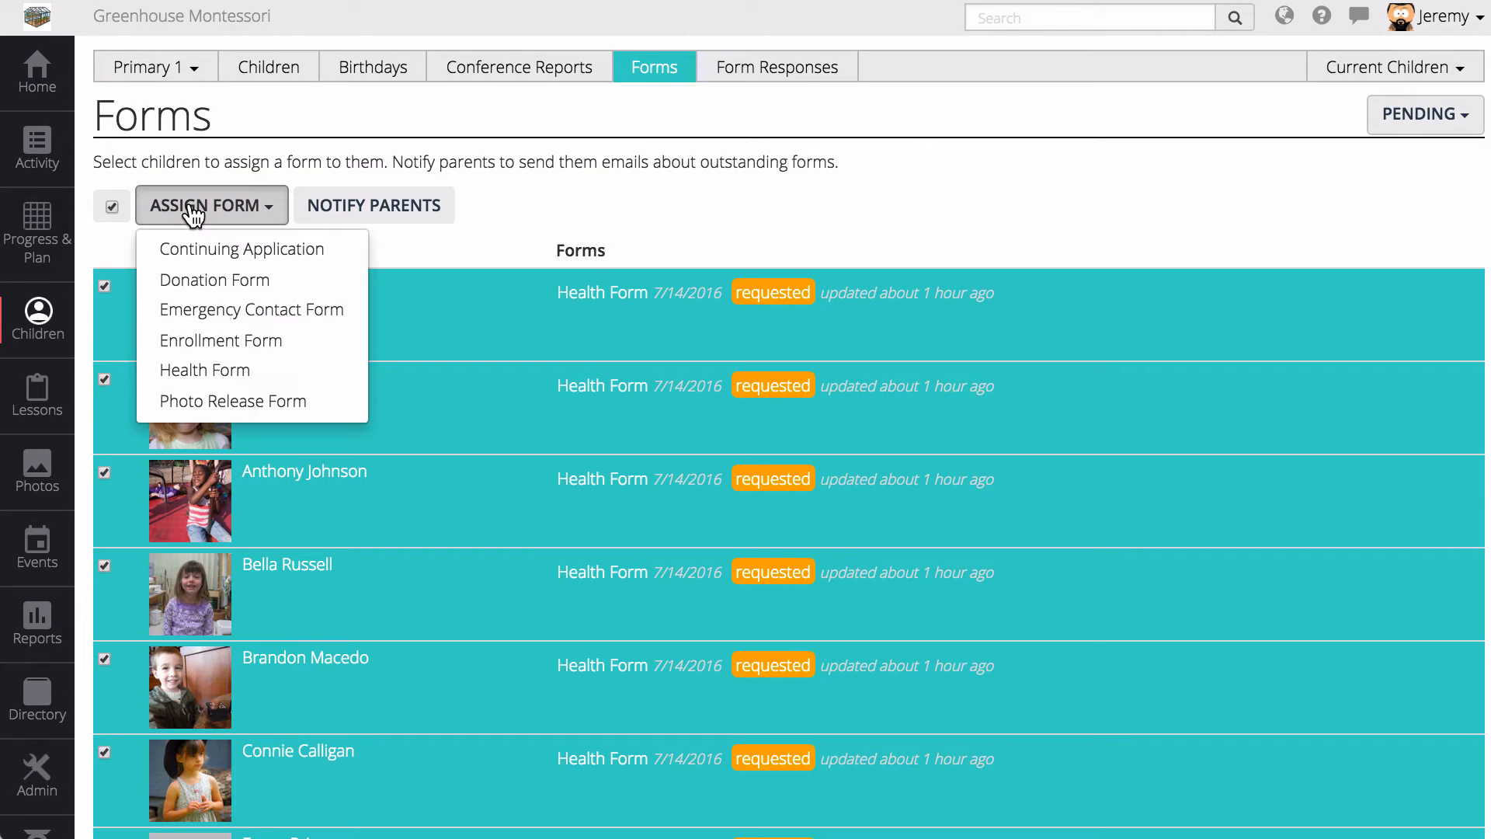
{"action": "left_click", "coordinate": [223, 349]}
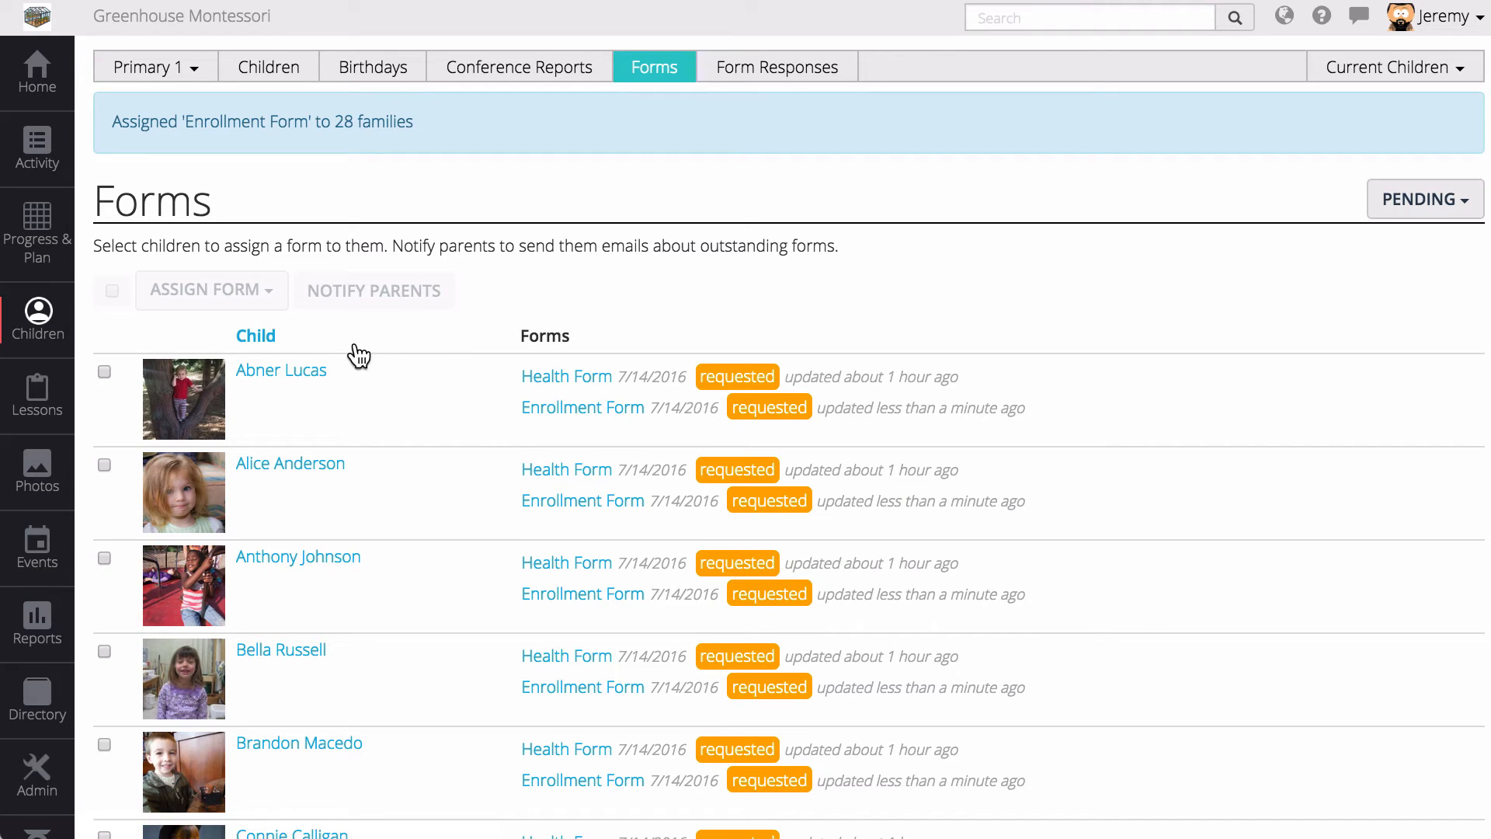
{"action": "left_click", "coordinate": [187, 405]}
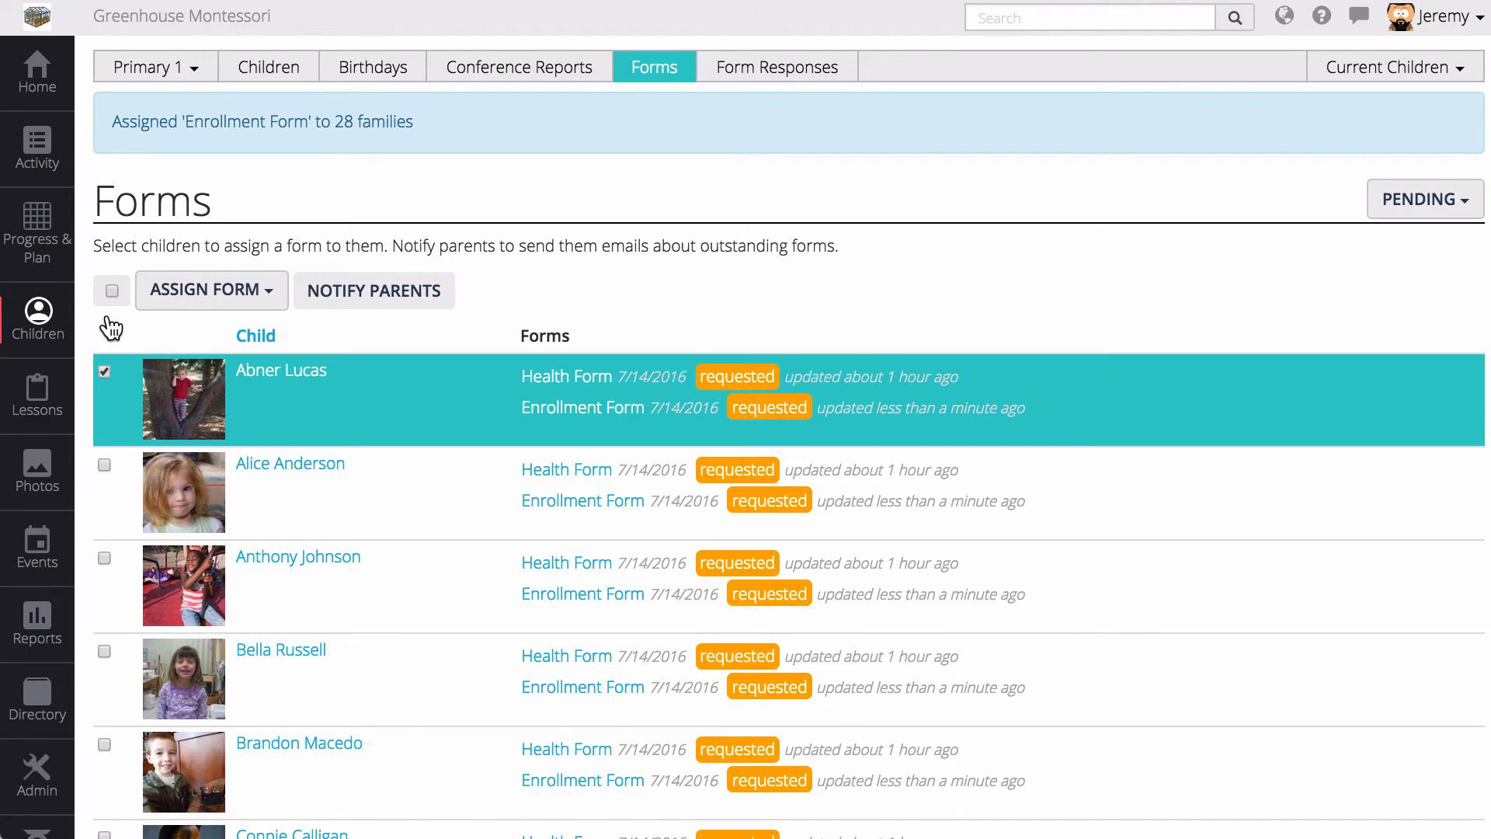
{"action": "left_click", "coordinate": [111, 291]}
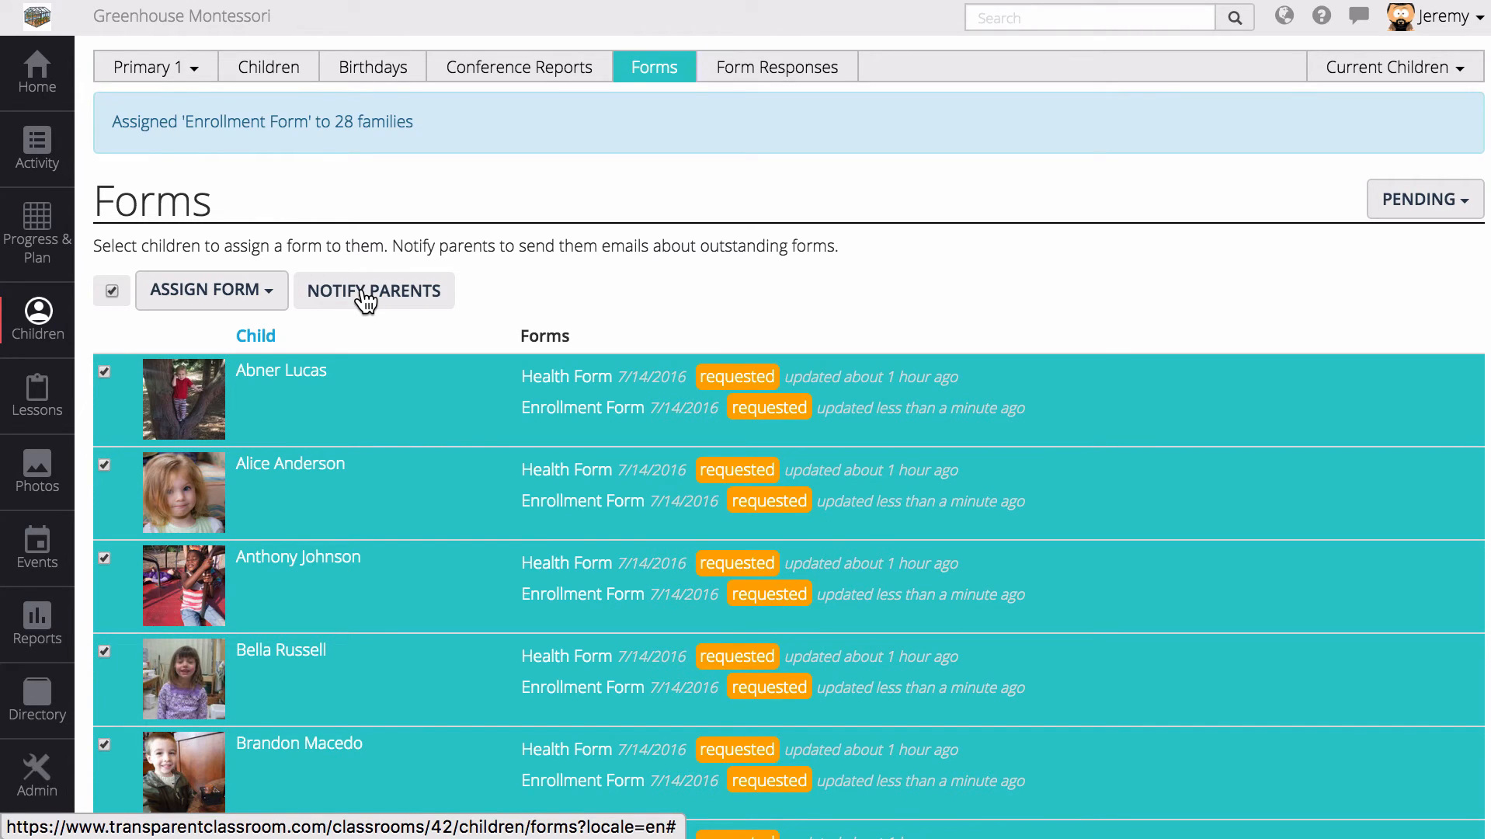
{"action": "scroll", "coordinate": [366, 299], "scroll_direction": "down", "scroll_amount": 1}
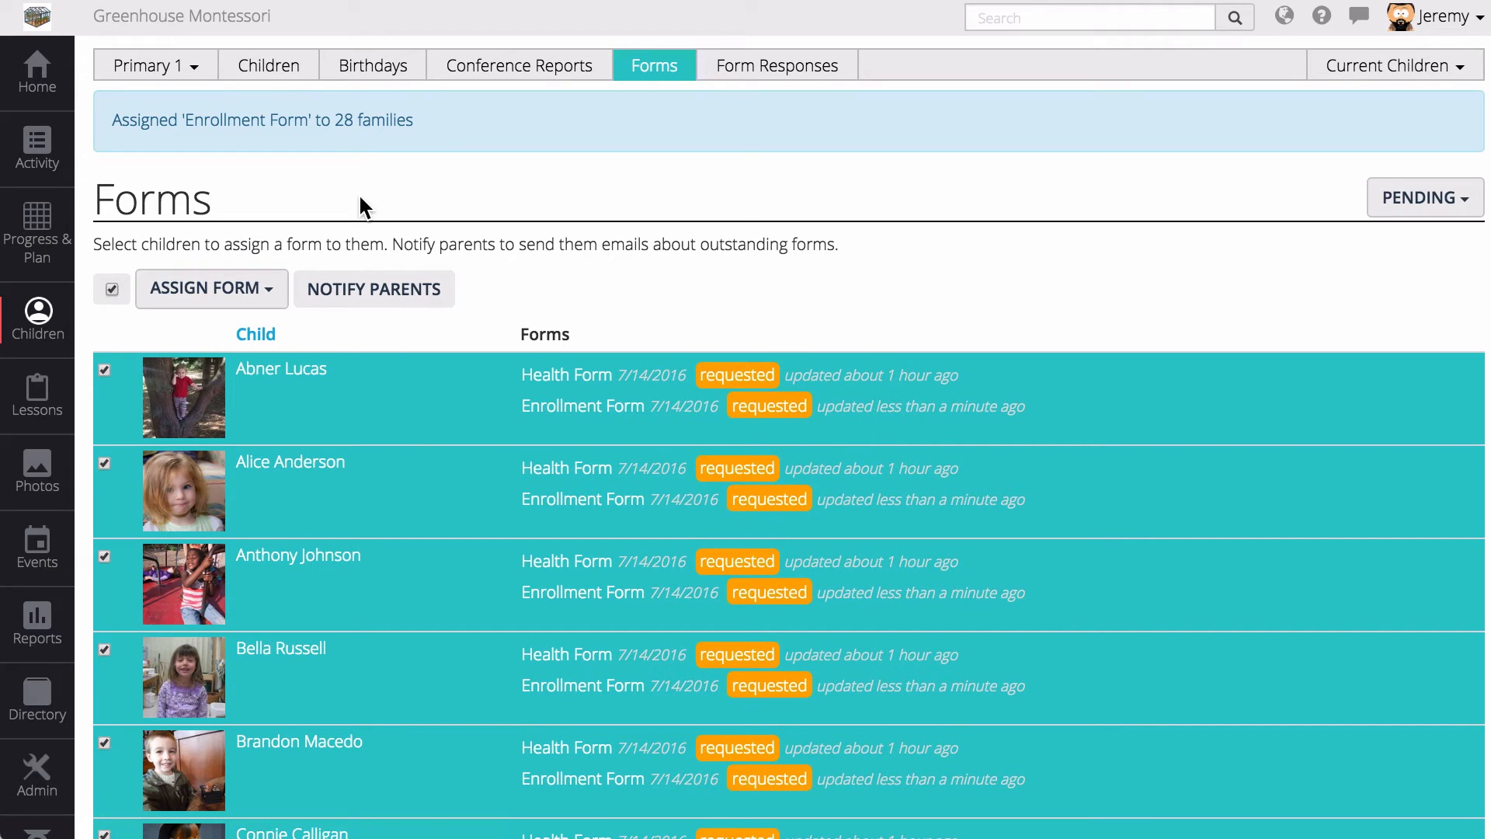
- From the child's profile, open the parent's profile and log in as that parent
{"action": "left_click", "coordinate": [321, 475]}
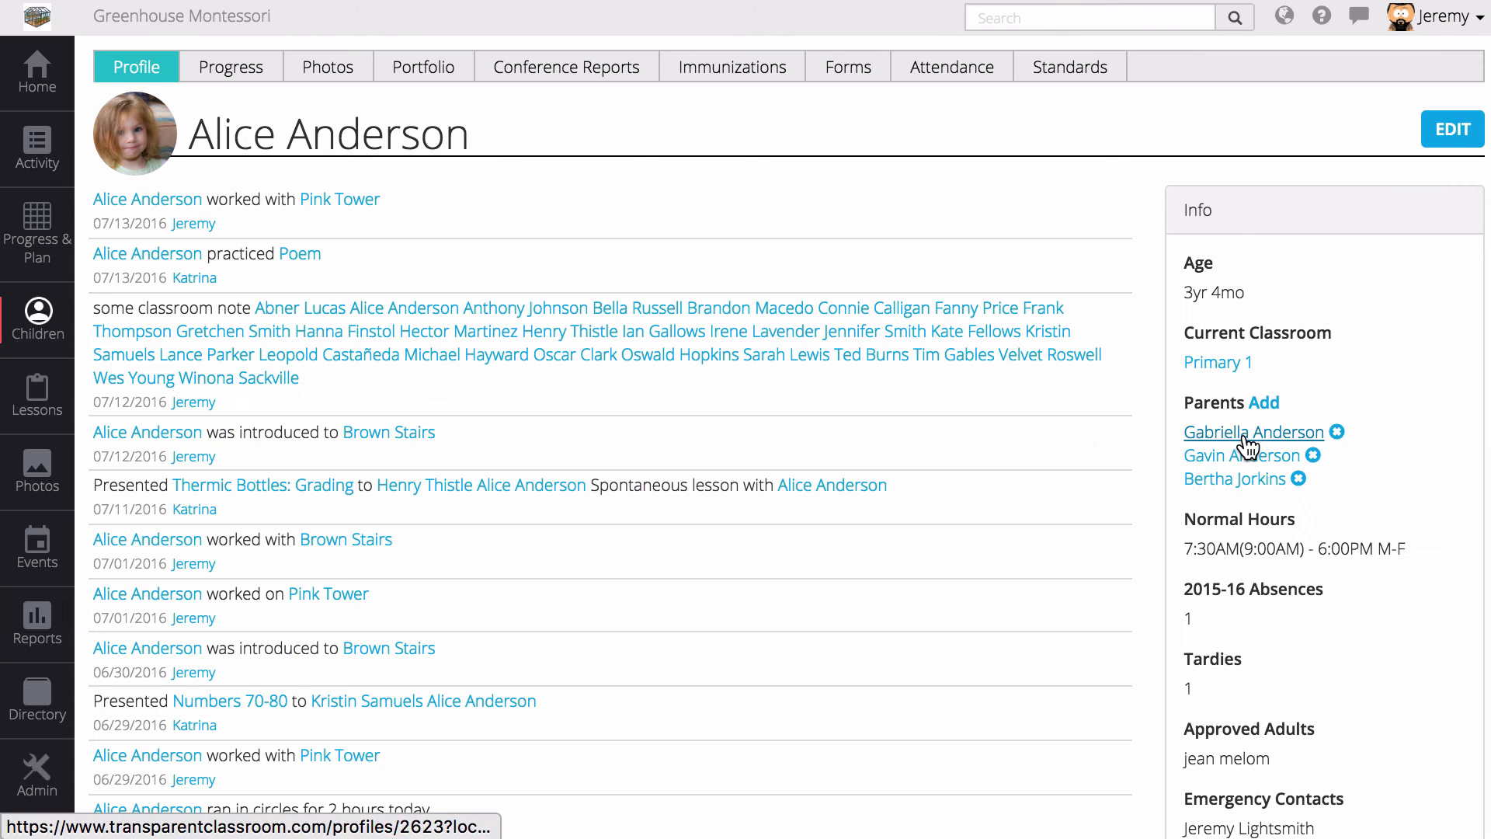
{"action": "left_click", "coordinate": [1250, 433]}
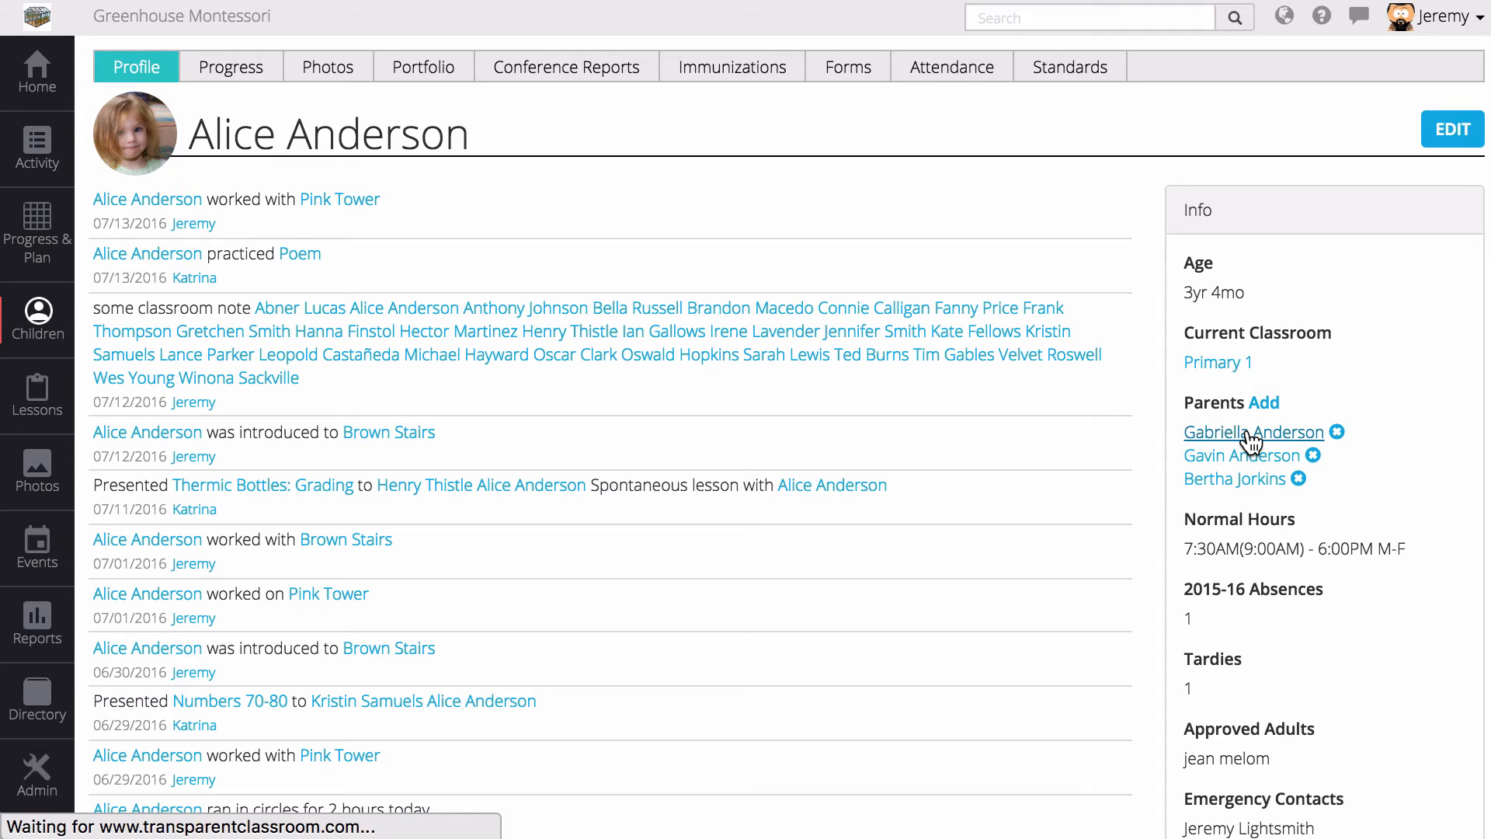
{"action": "left_click", "coordinate": [1344, 132]}
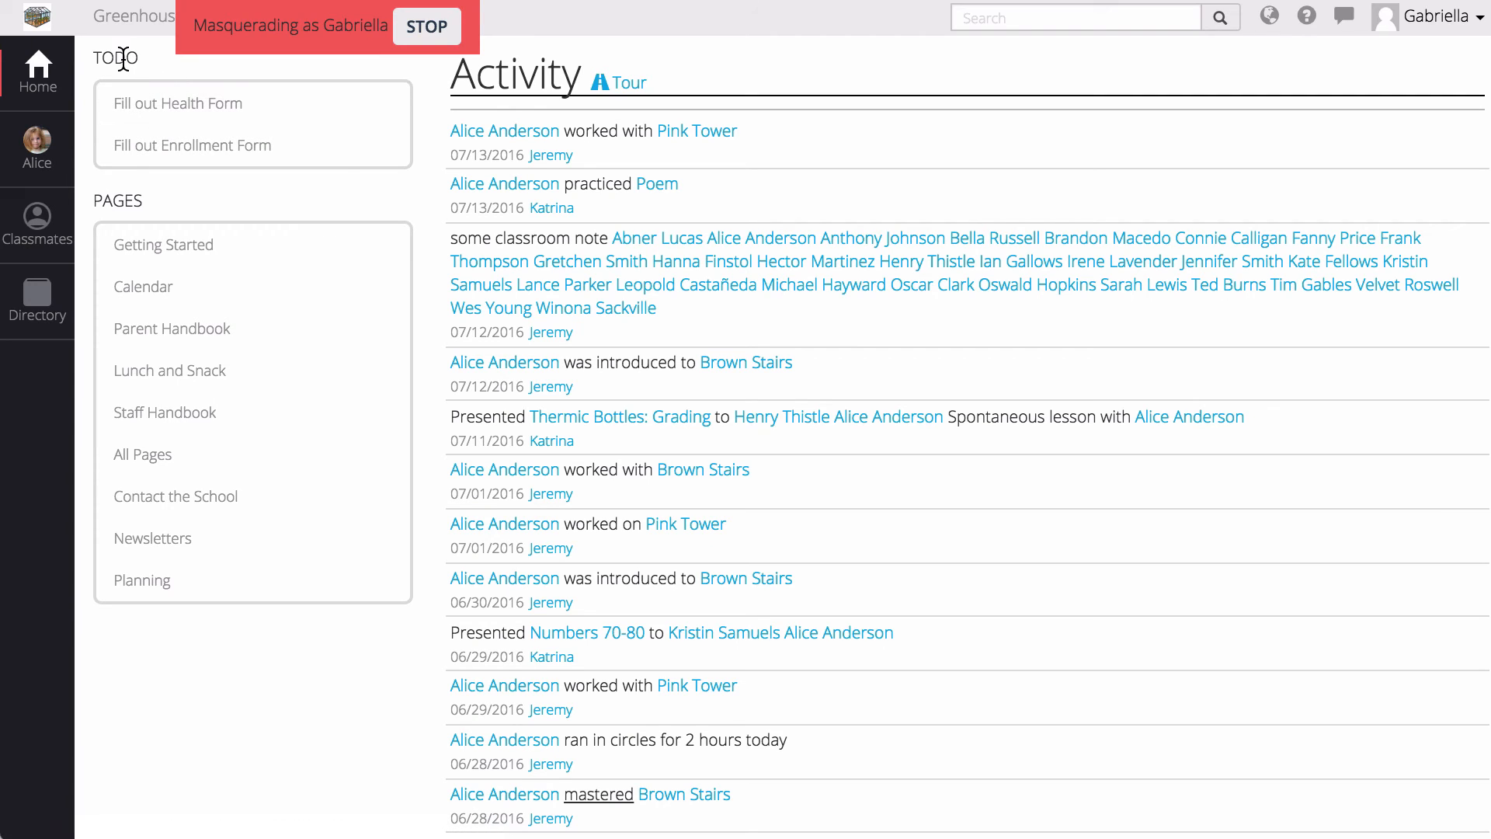
- Open the child's Enrollment Form from the parent's TODO list
{"action": "left_click_drag", "start_coordinate": [123, 59], "coordinate": [209, 145]}
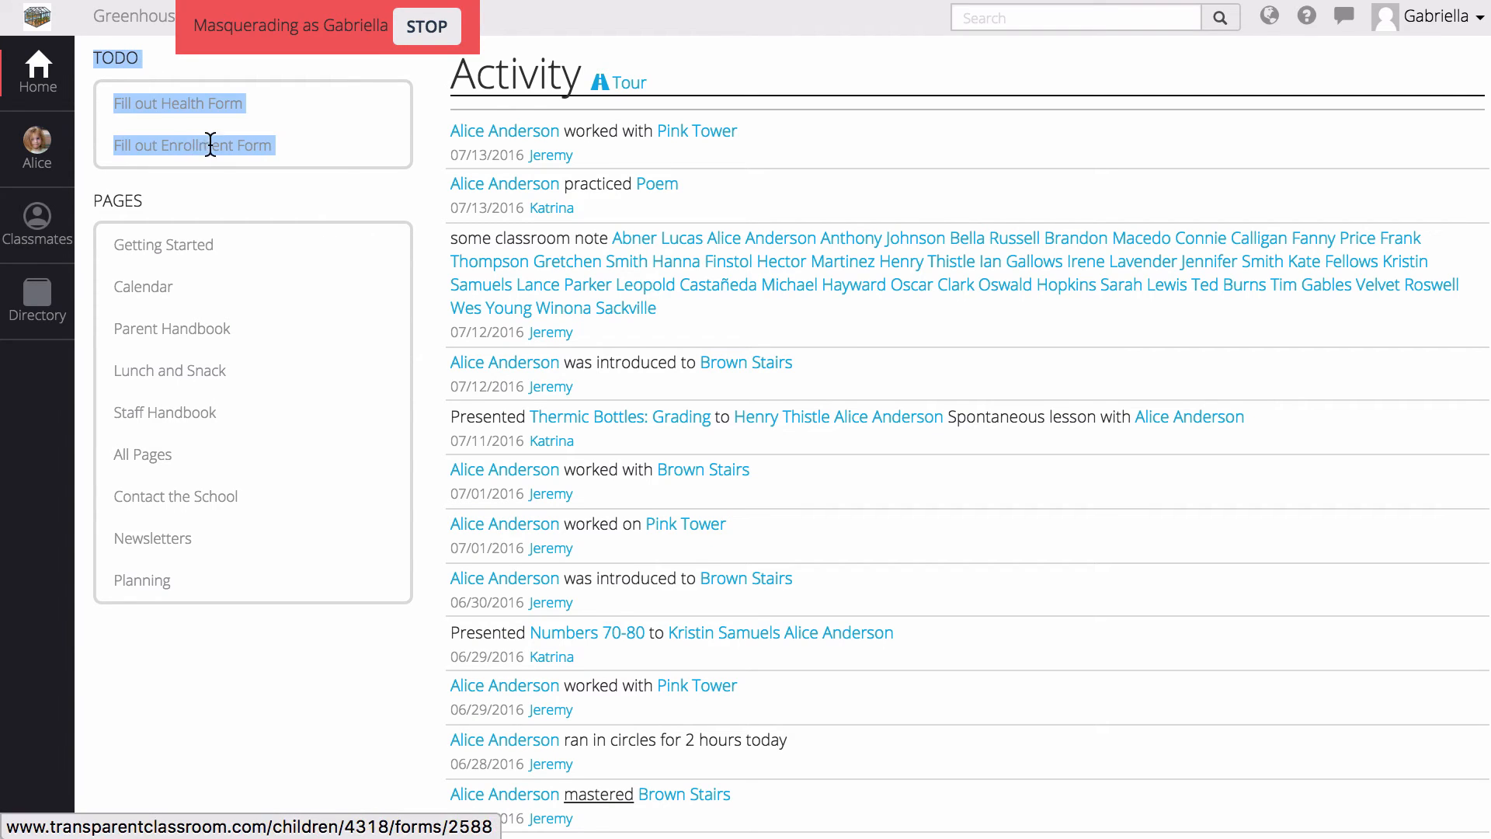
{"action": "left_click", "coordinate": [296, 177]}
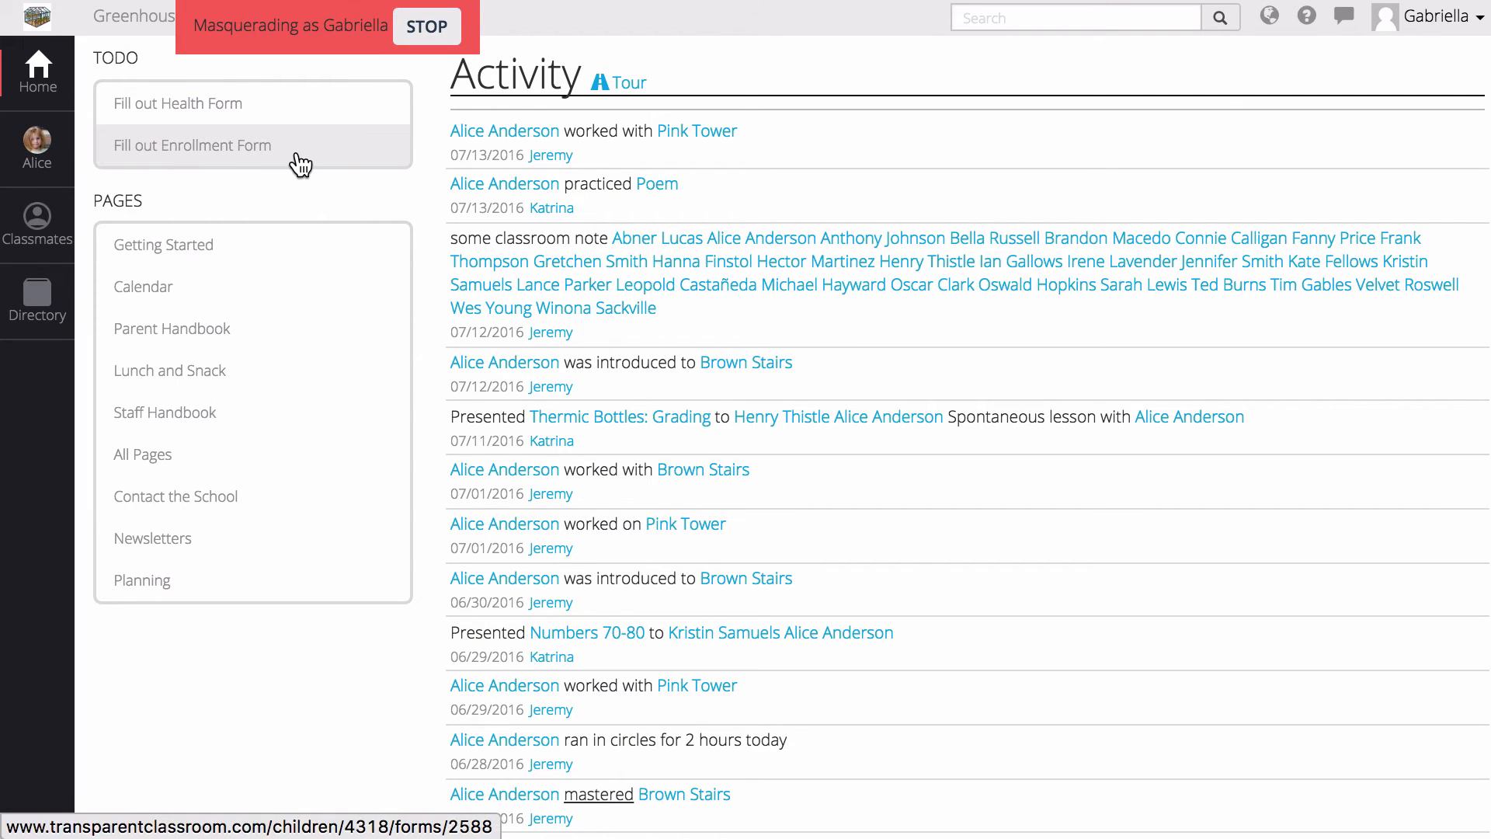
{"action": "left_click", "coordinate": [302, 164]}
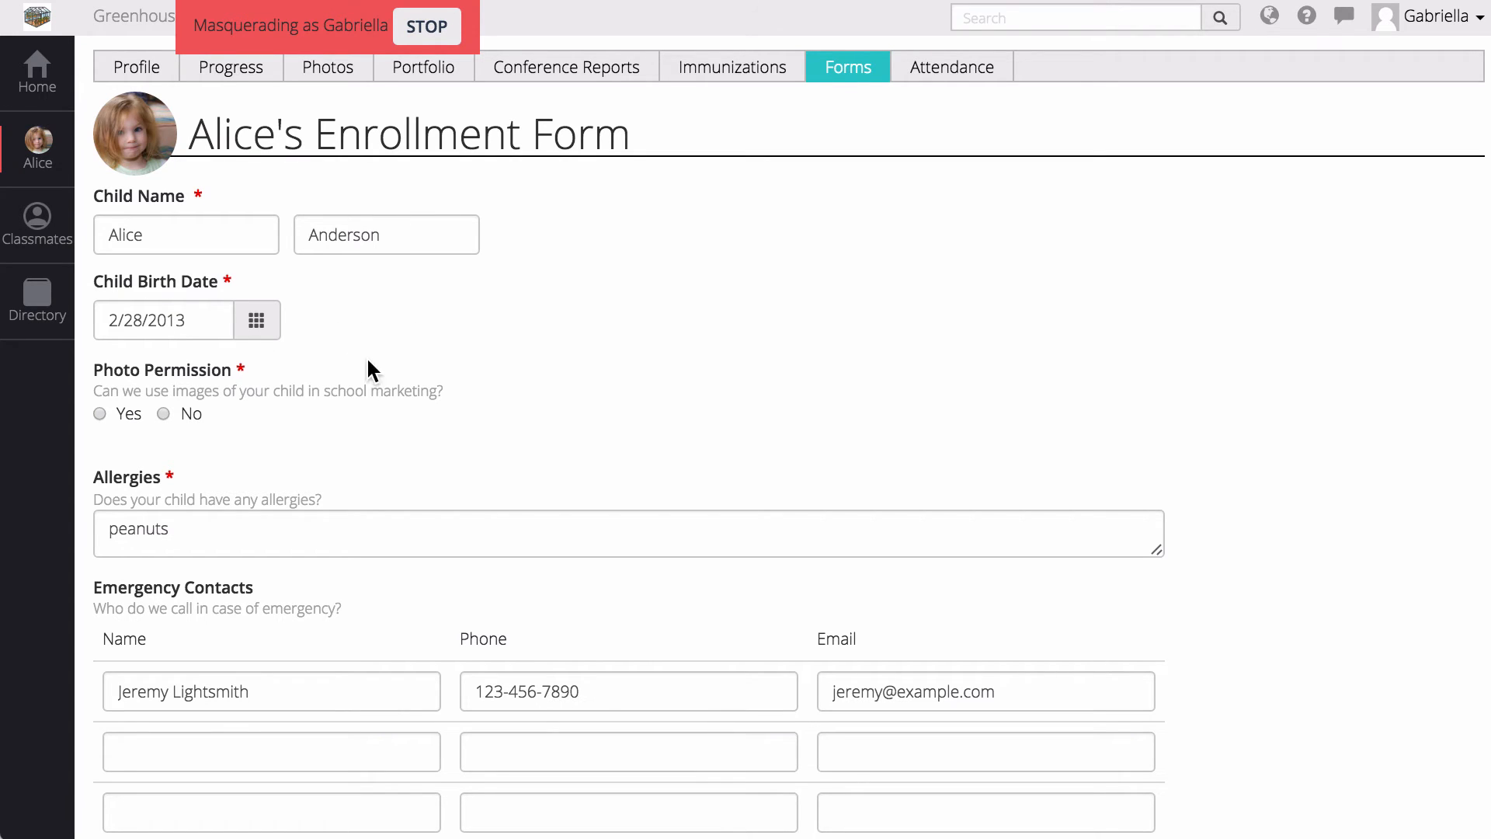
- Append ", all nuts" to the allergies answer so it reads "peanuts, all nuts"
{"action": "scroll", "coordinate": [538, 399], "scroll_direction": "down", "scroll_amount": 3}
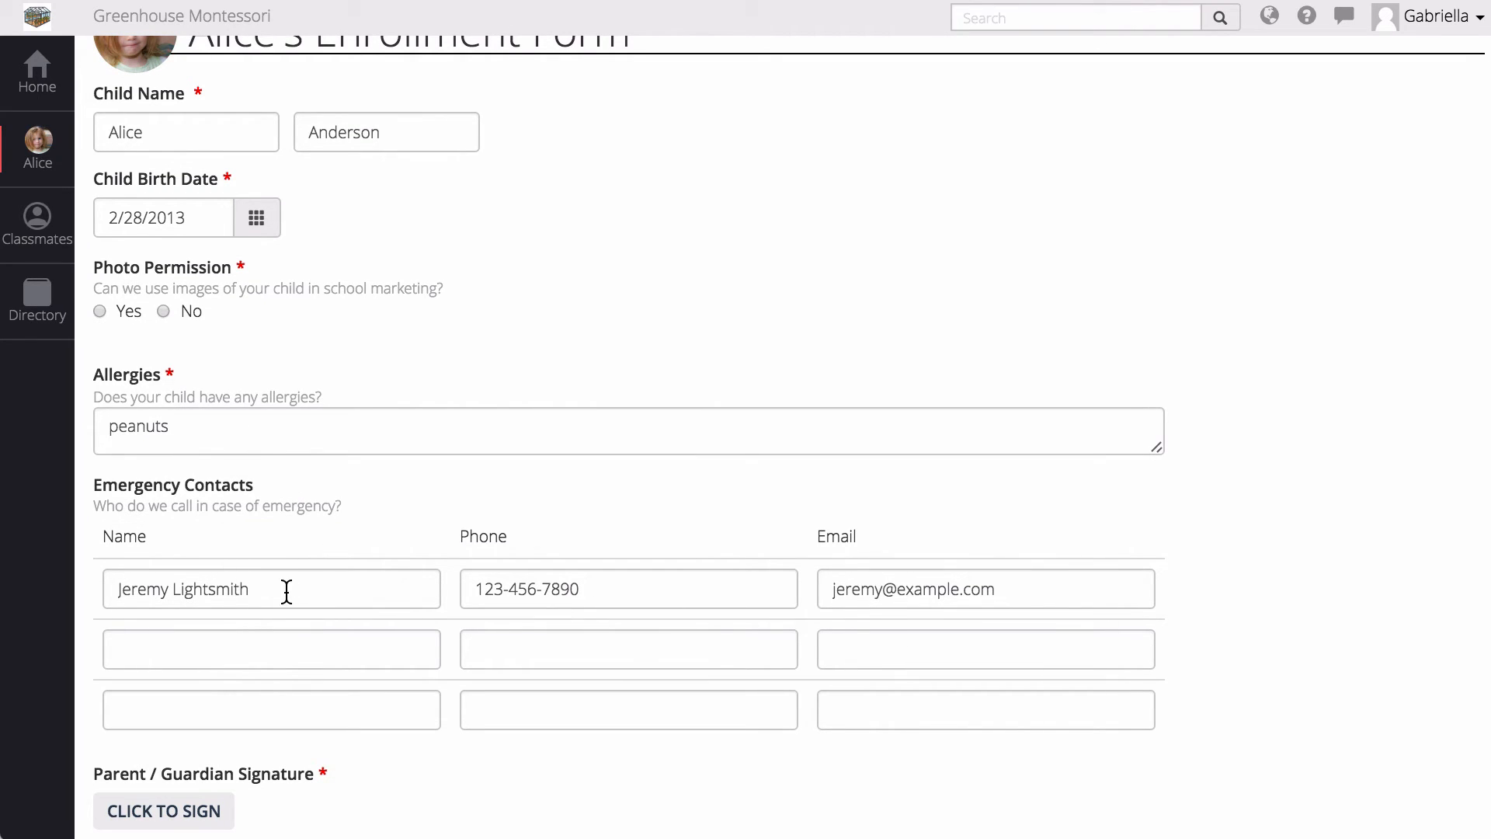
{"action": "left_click", "coordinate": [296, 432]}
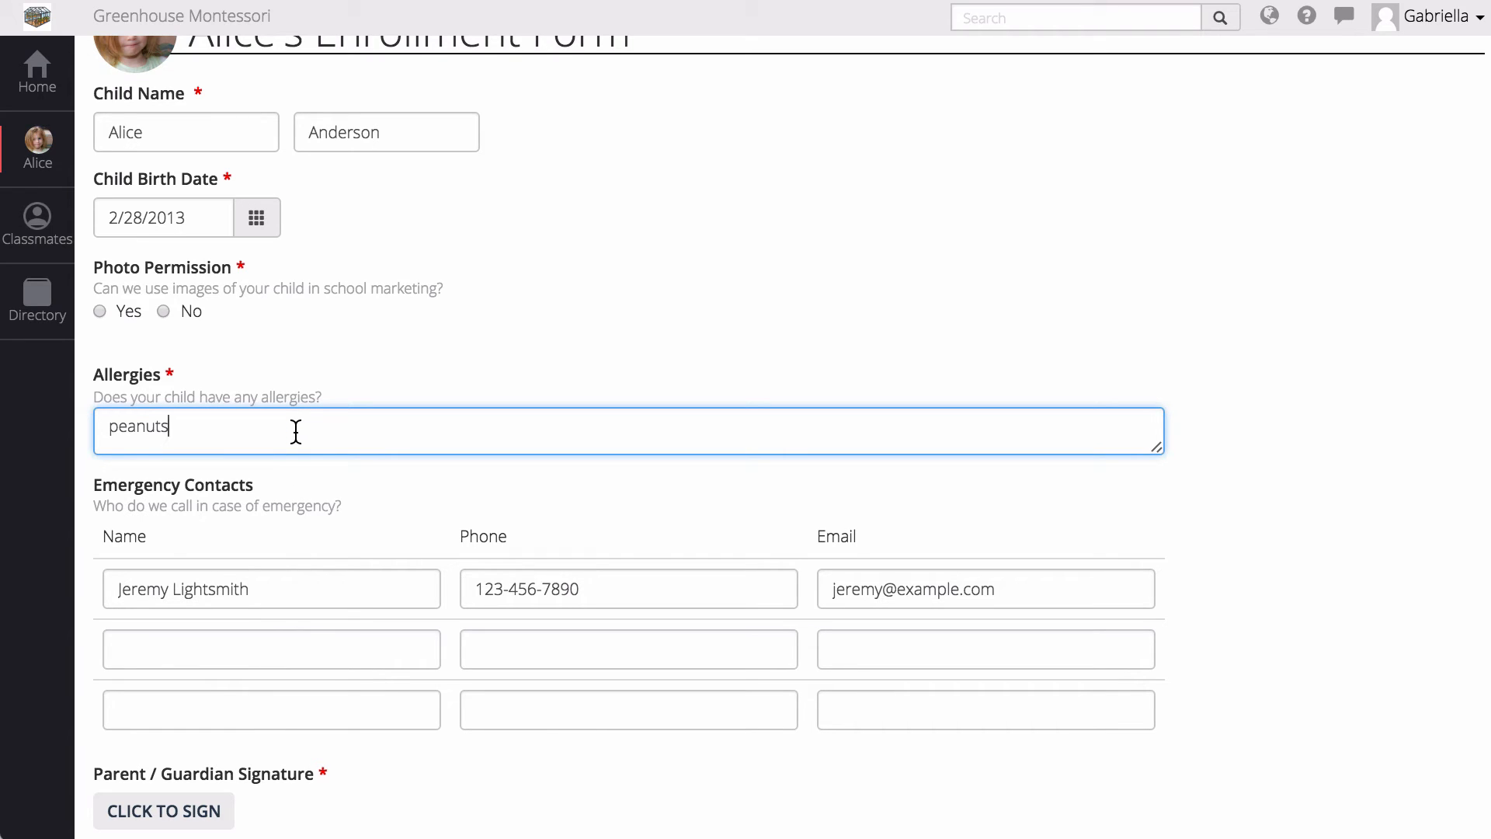
{"action": "type", "text": ","}
{"action": "type", "text": "all nuts"}
- Overwrite the first emergency contact's name, phone number and e-mail with a new contact's details
{"action": "left_click", "coordinate": [273, 590]}
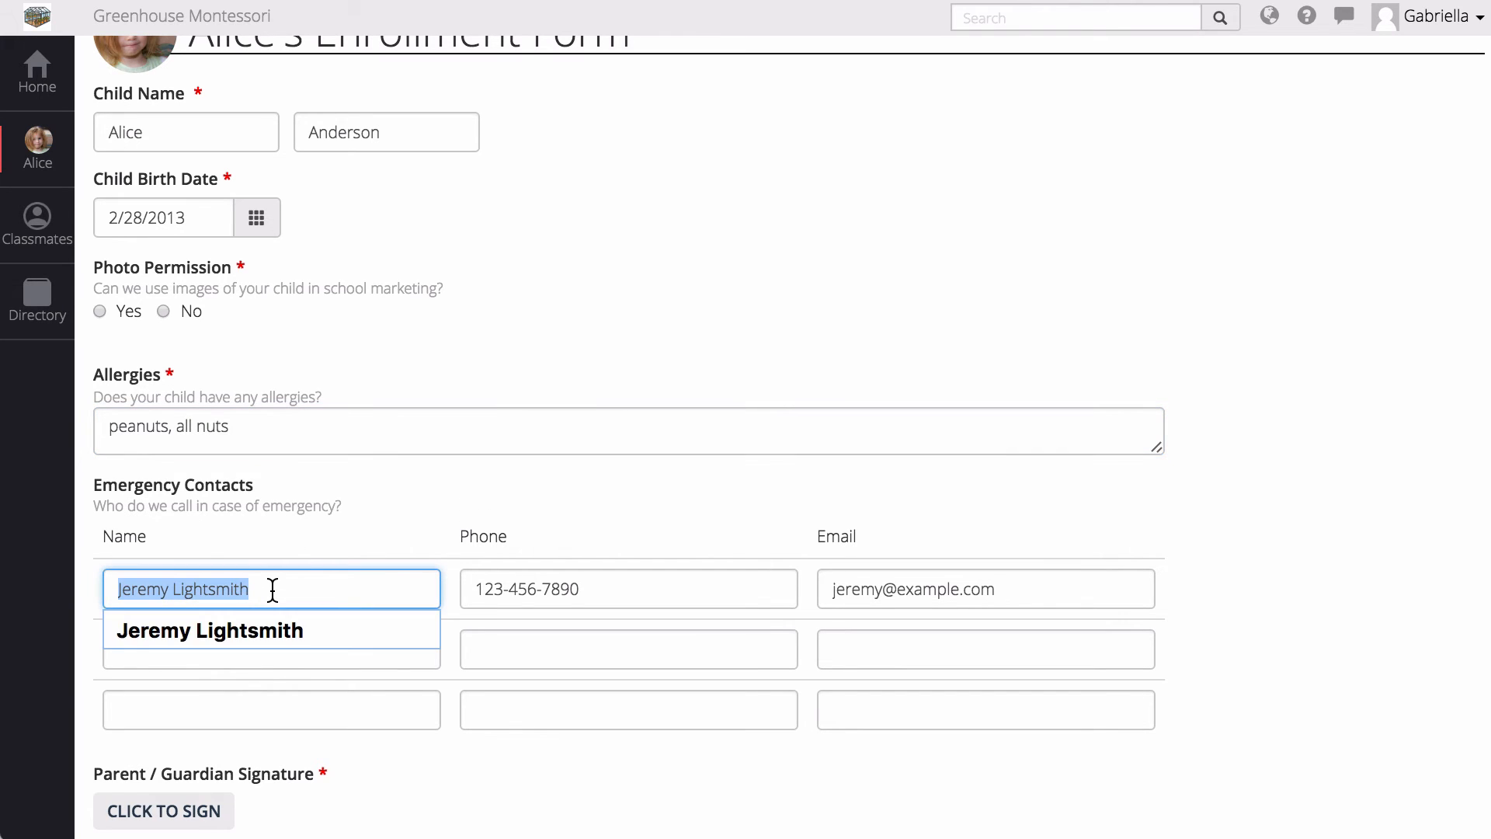
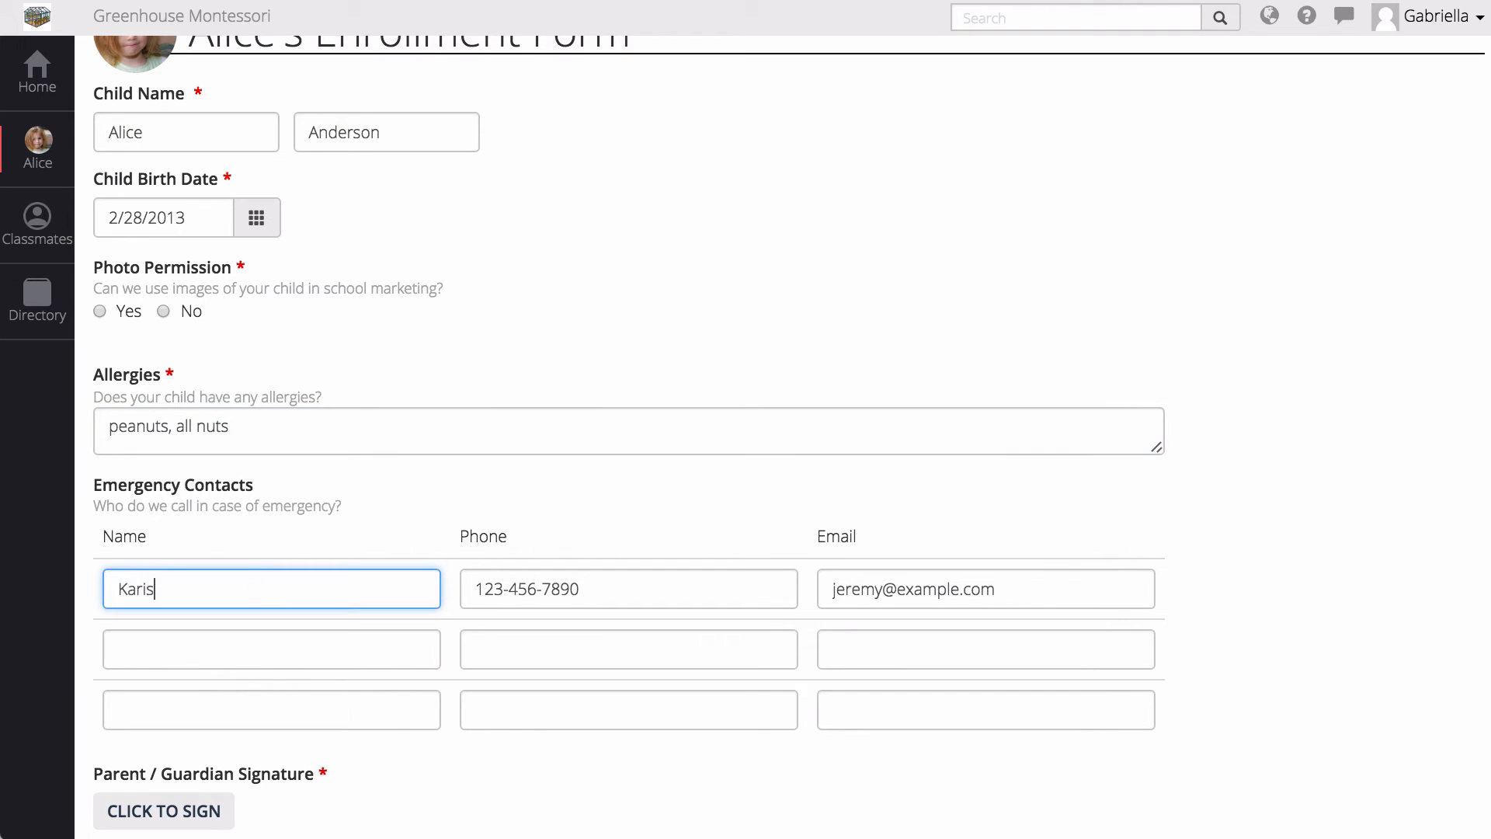
{"action": "key", "text": "Tab"}
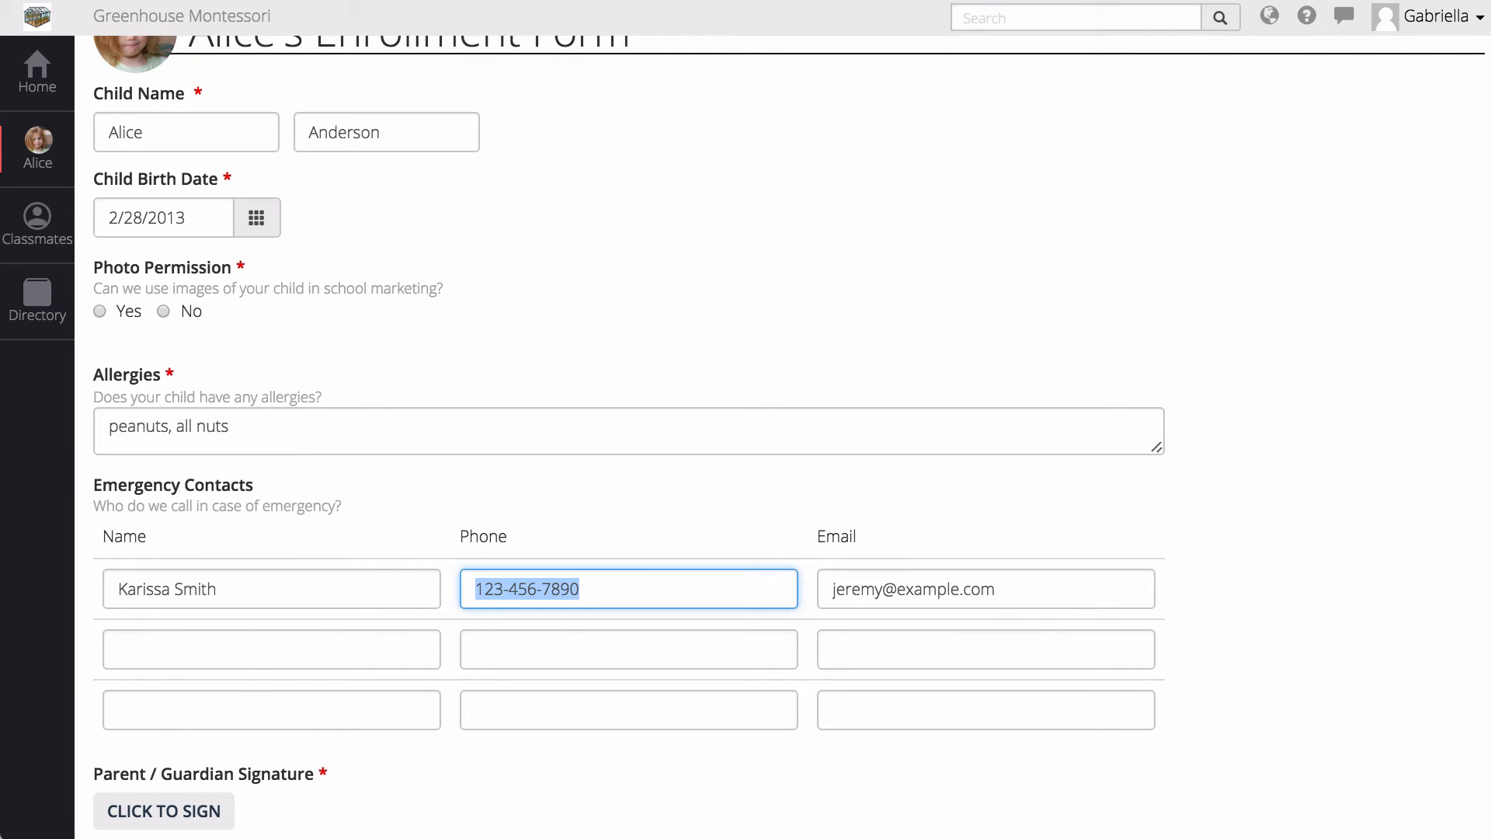
{"action": "type", "text": "222-333-"}
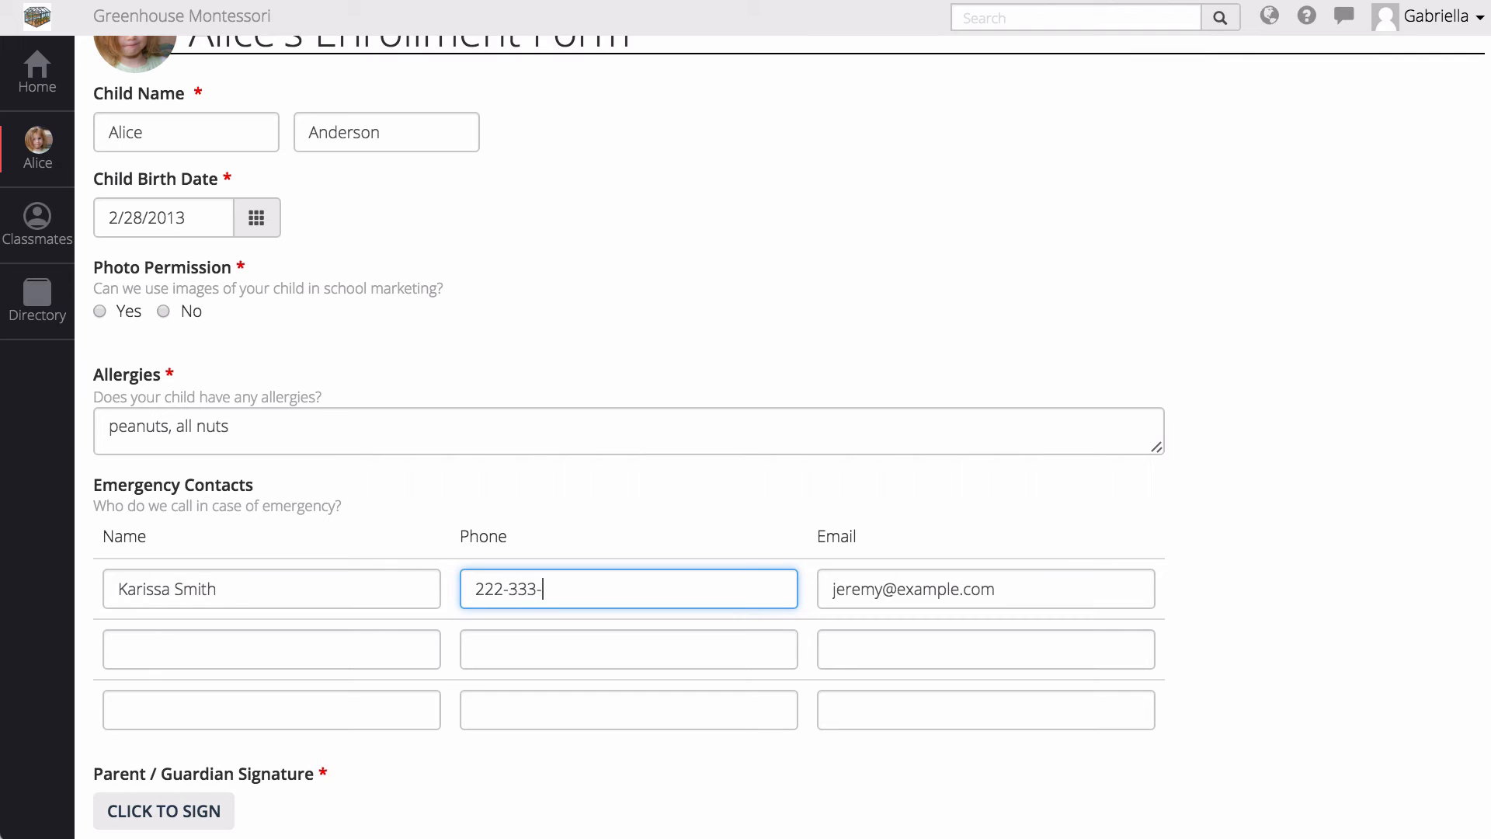
{"action": "type", "text": "4444"}
{"action": "key", "text": "Tab"}
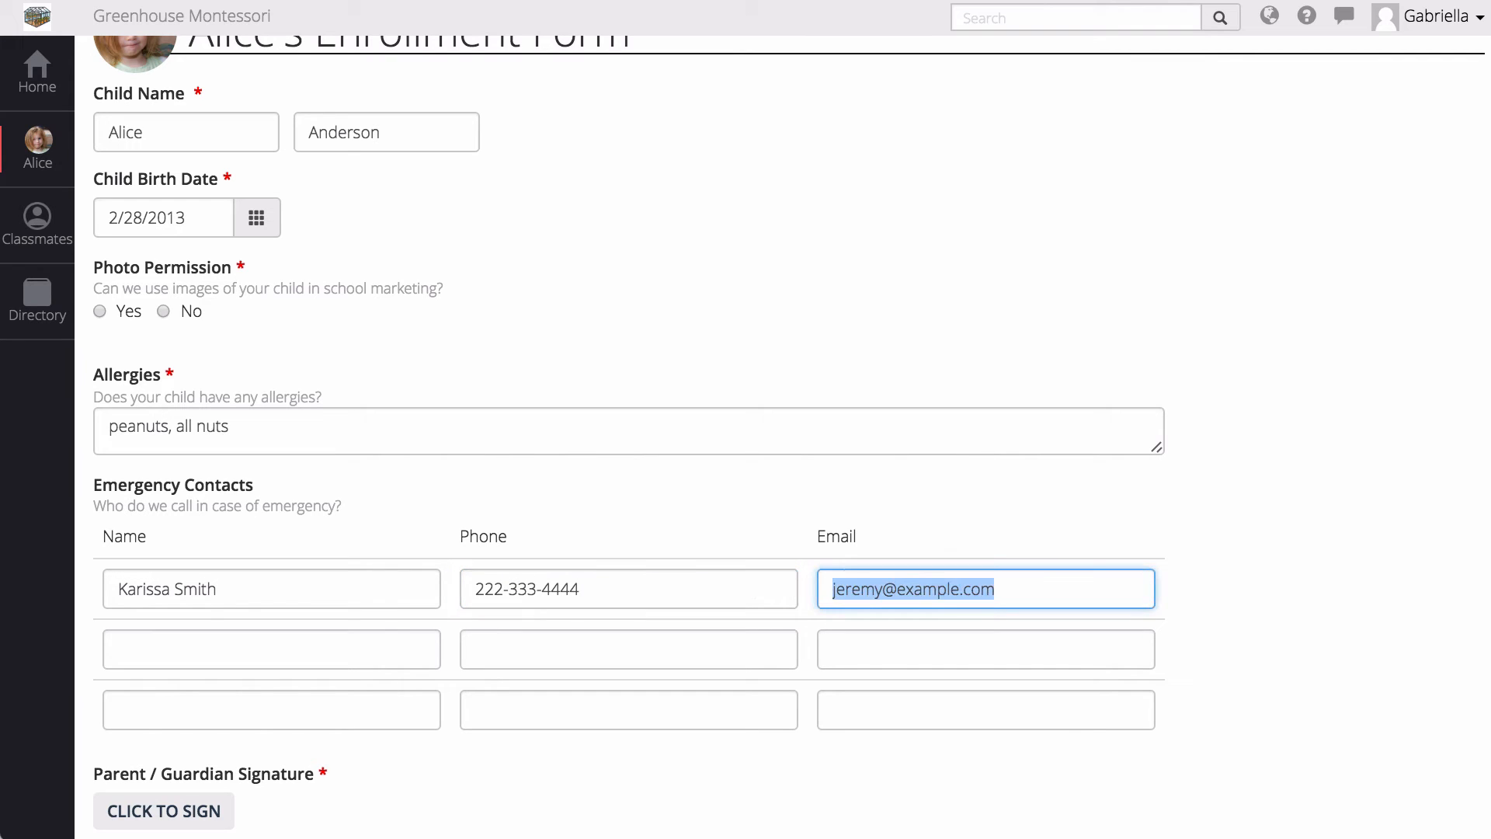
{"action": "type", "text": "karissa@"}
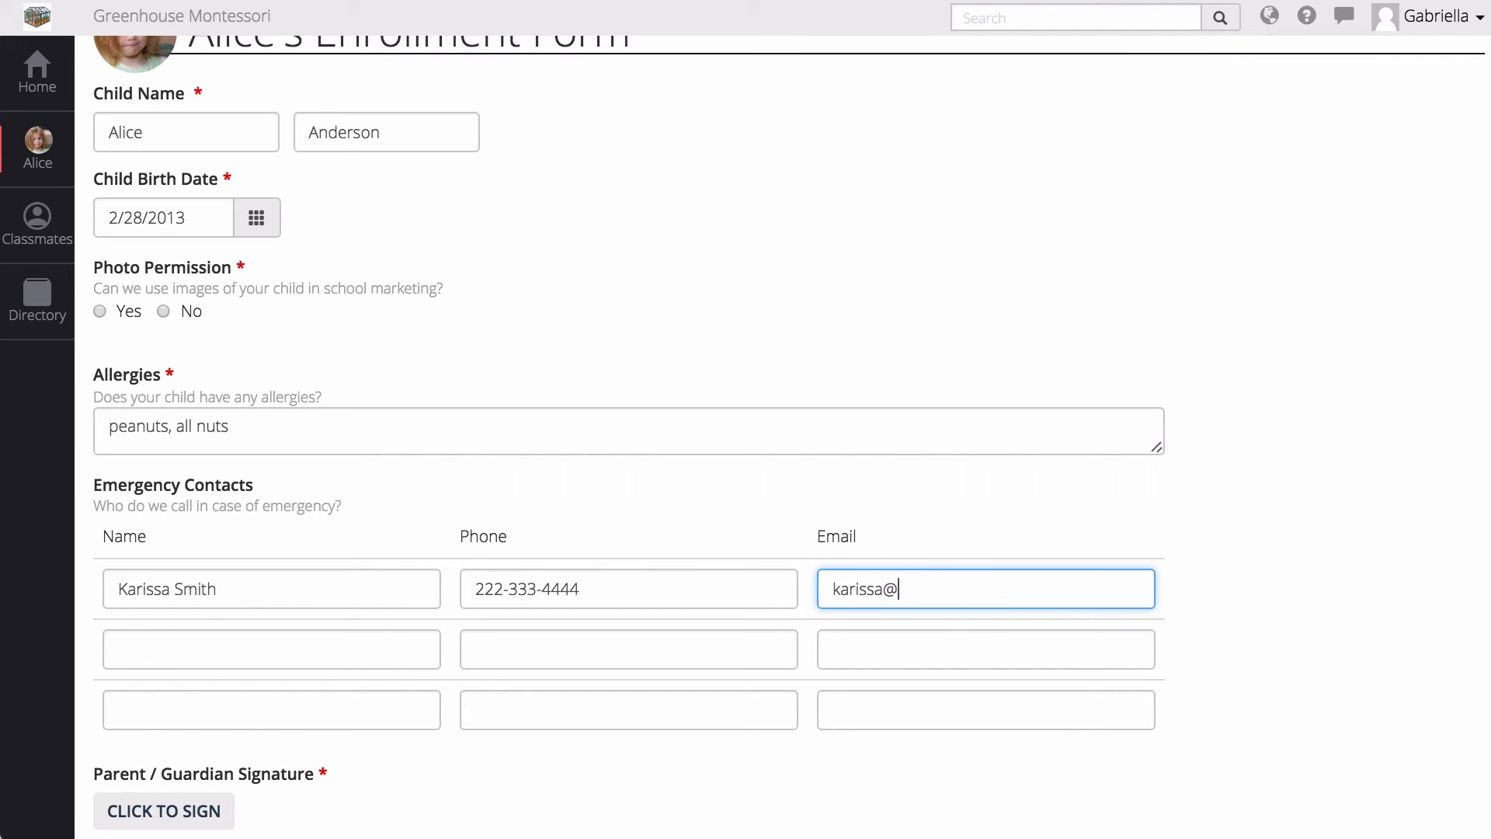
{"action": "type", "text": "example.com"}
{"action": "scroll", "coordinate": [446, 592], "scroll_direction": "down", "scroll_amount": 3}
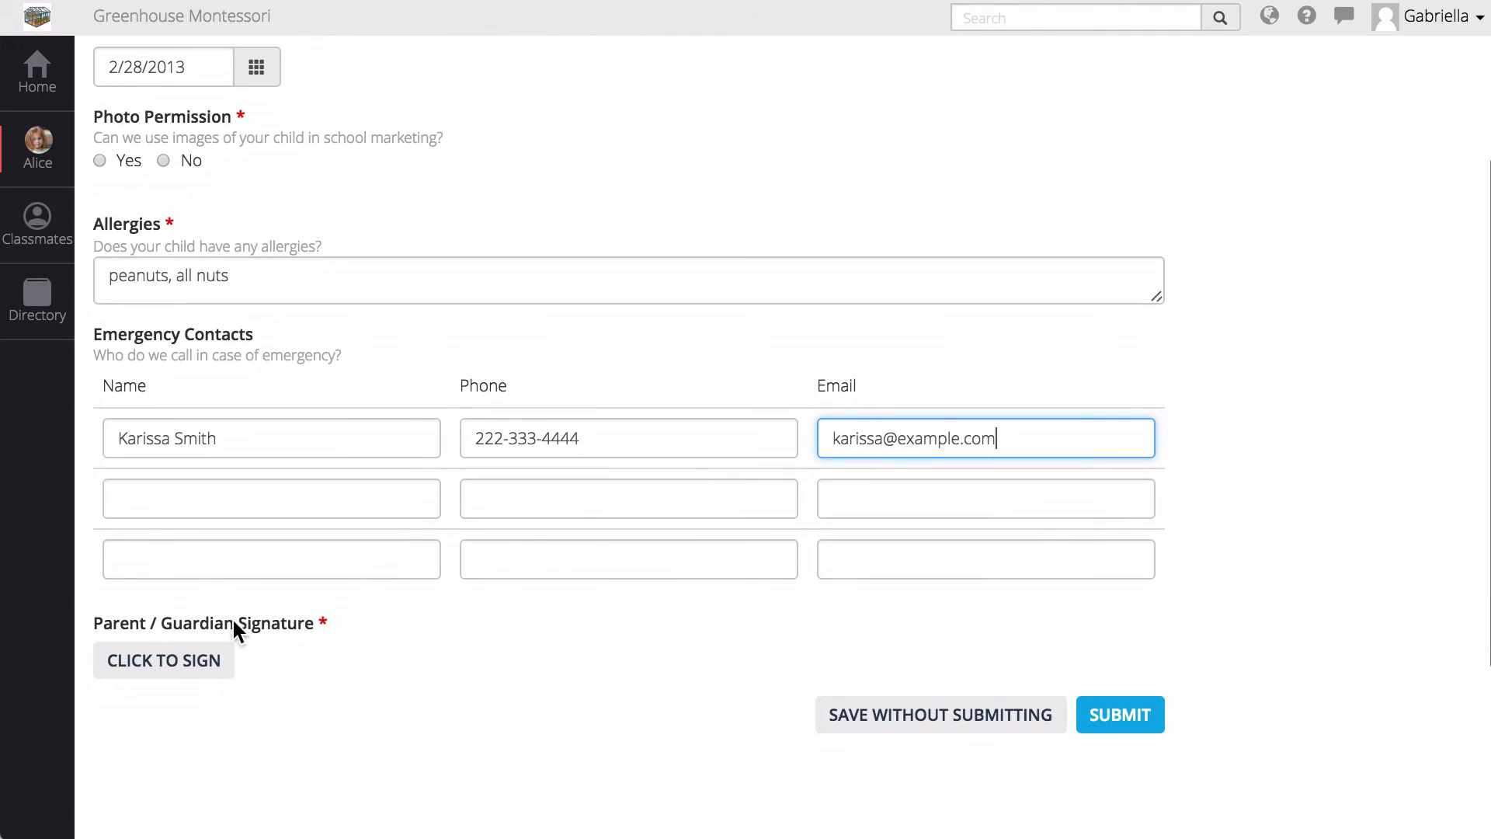
- Sign the Enrollment Form, set Photo Permission to Yes, and submit it
{"action": "left_click", "coordinate": [163, 659]}
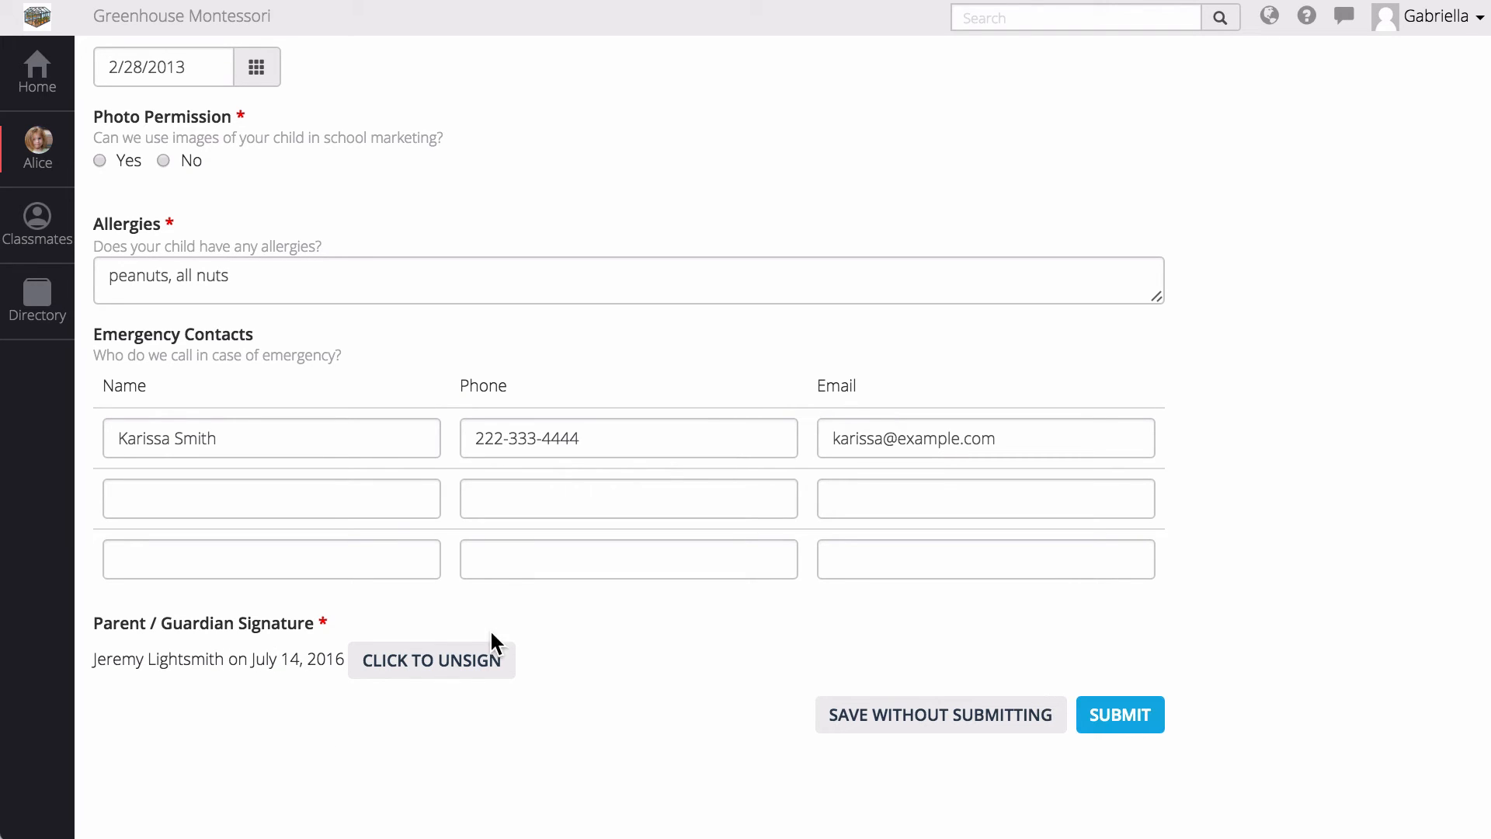
{"action": "left_click", "coordinate": [426, 660]}
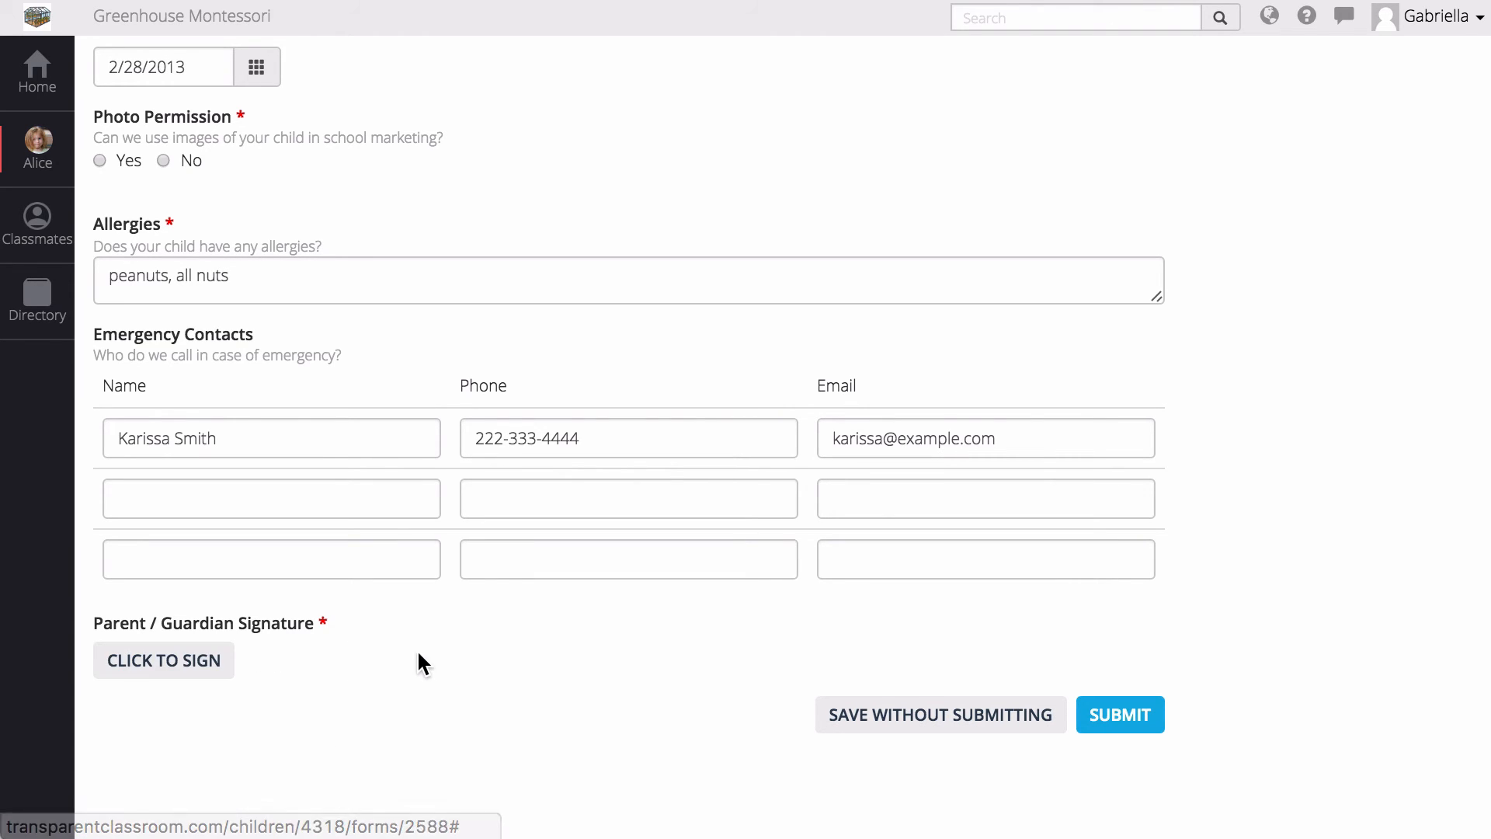
{"action": "left_click", "coordinate": [1118, 716]}
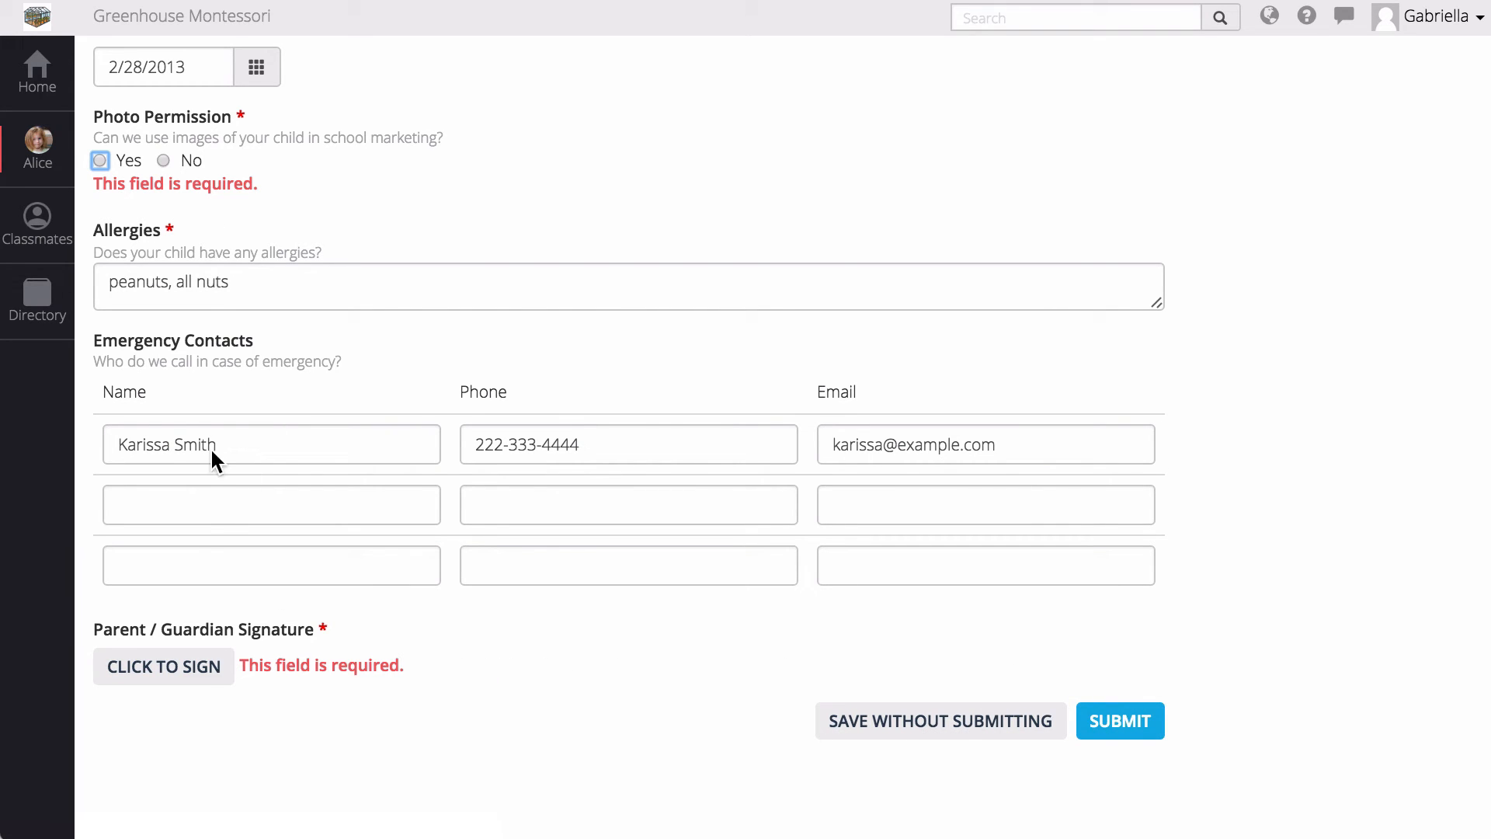
{"action": "left_click", "coordinate": [181, 652]}
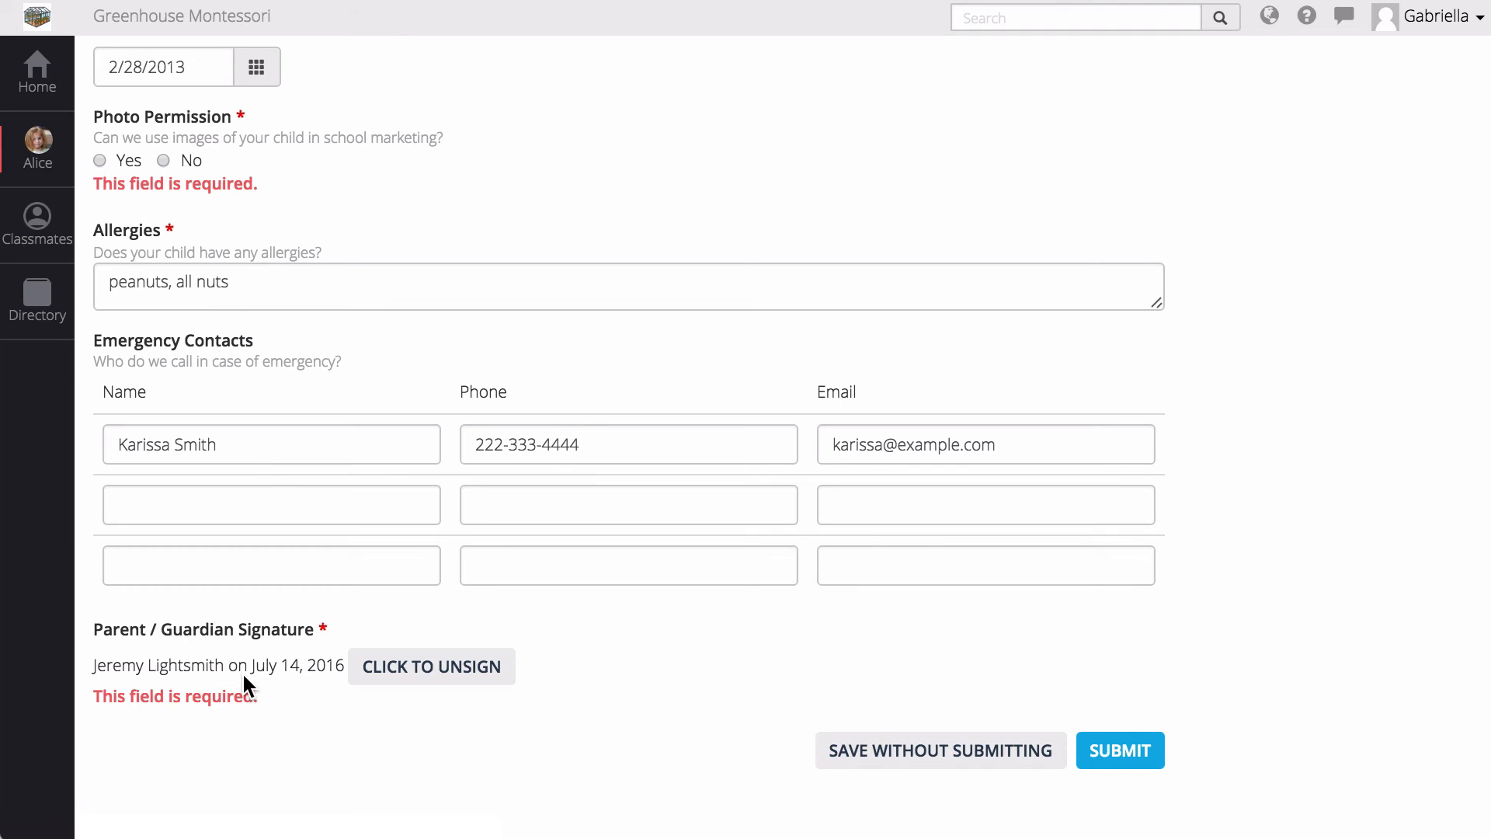
{"action": "left_click", "coordinate": [128, 162]}
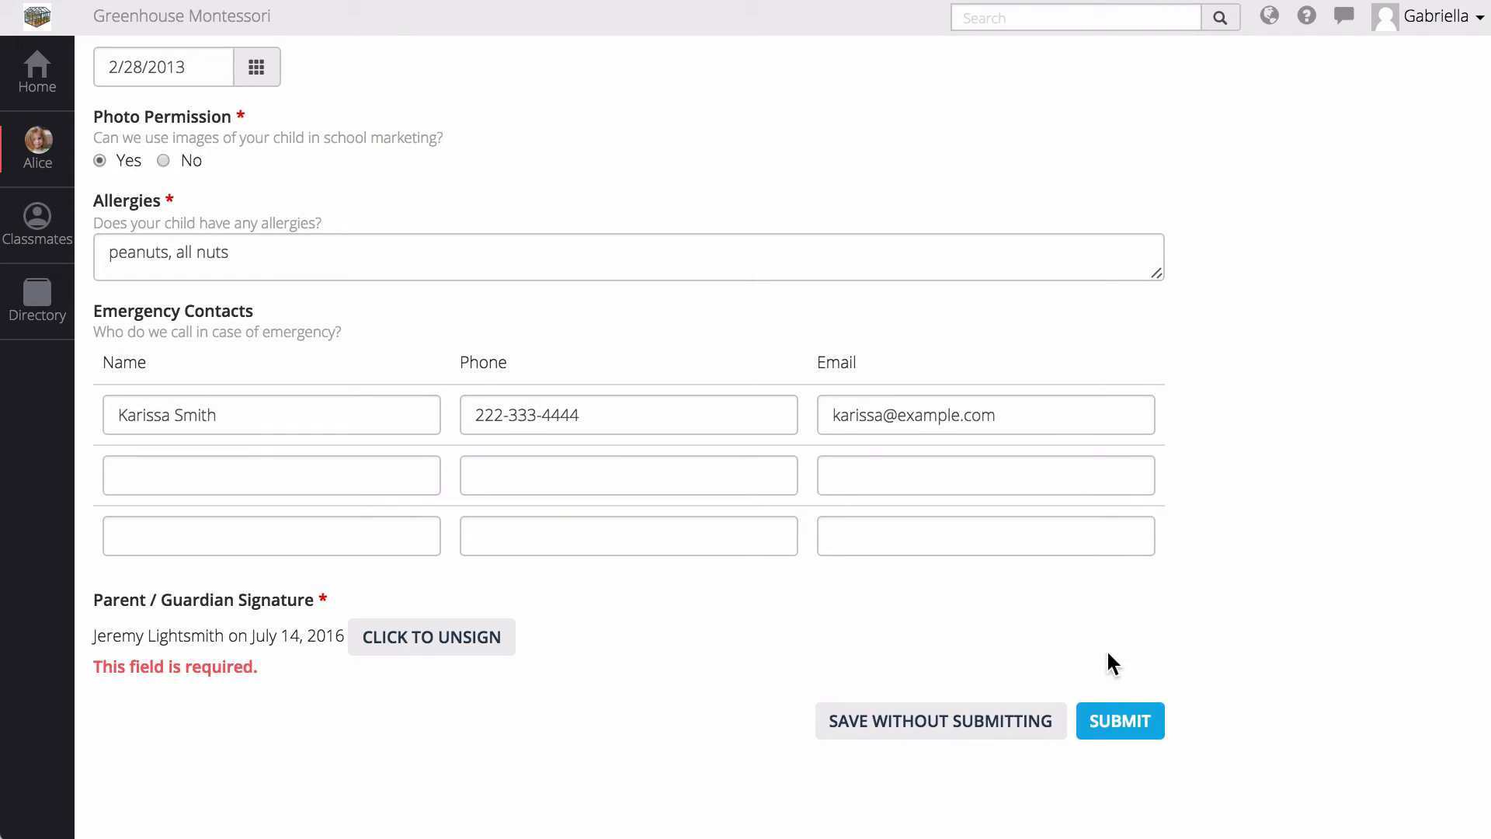
{"action": "left_click", "coordinate": [1132, 715]}
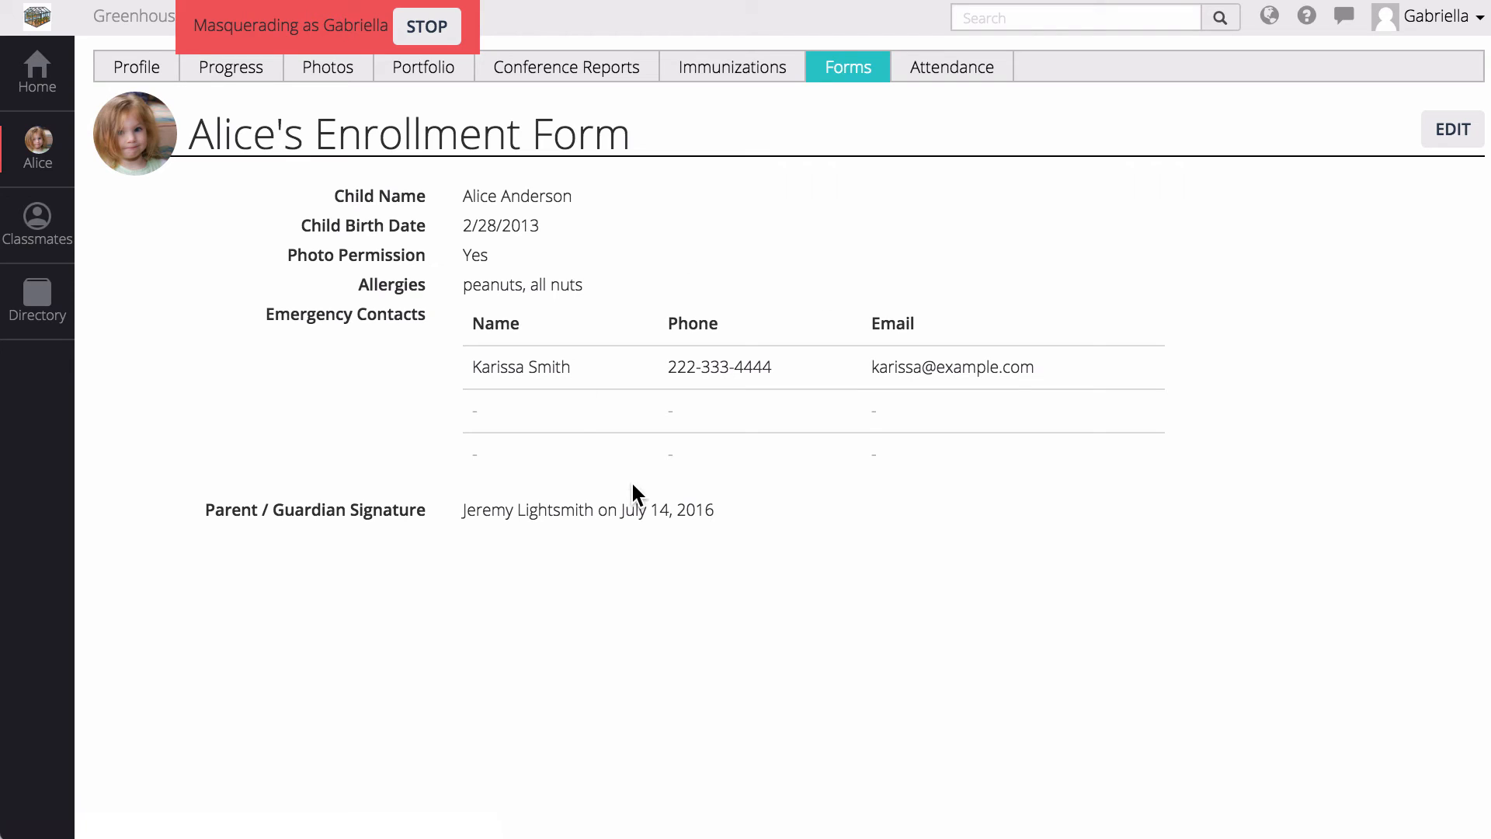
- Back as admin, filter Children to Primary 1 and open the child's submitted Enrollment Form from Forms
{"action": "left_click", "coordinate": [437, 35]}
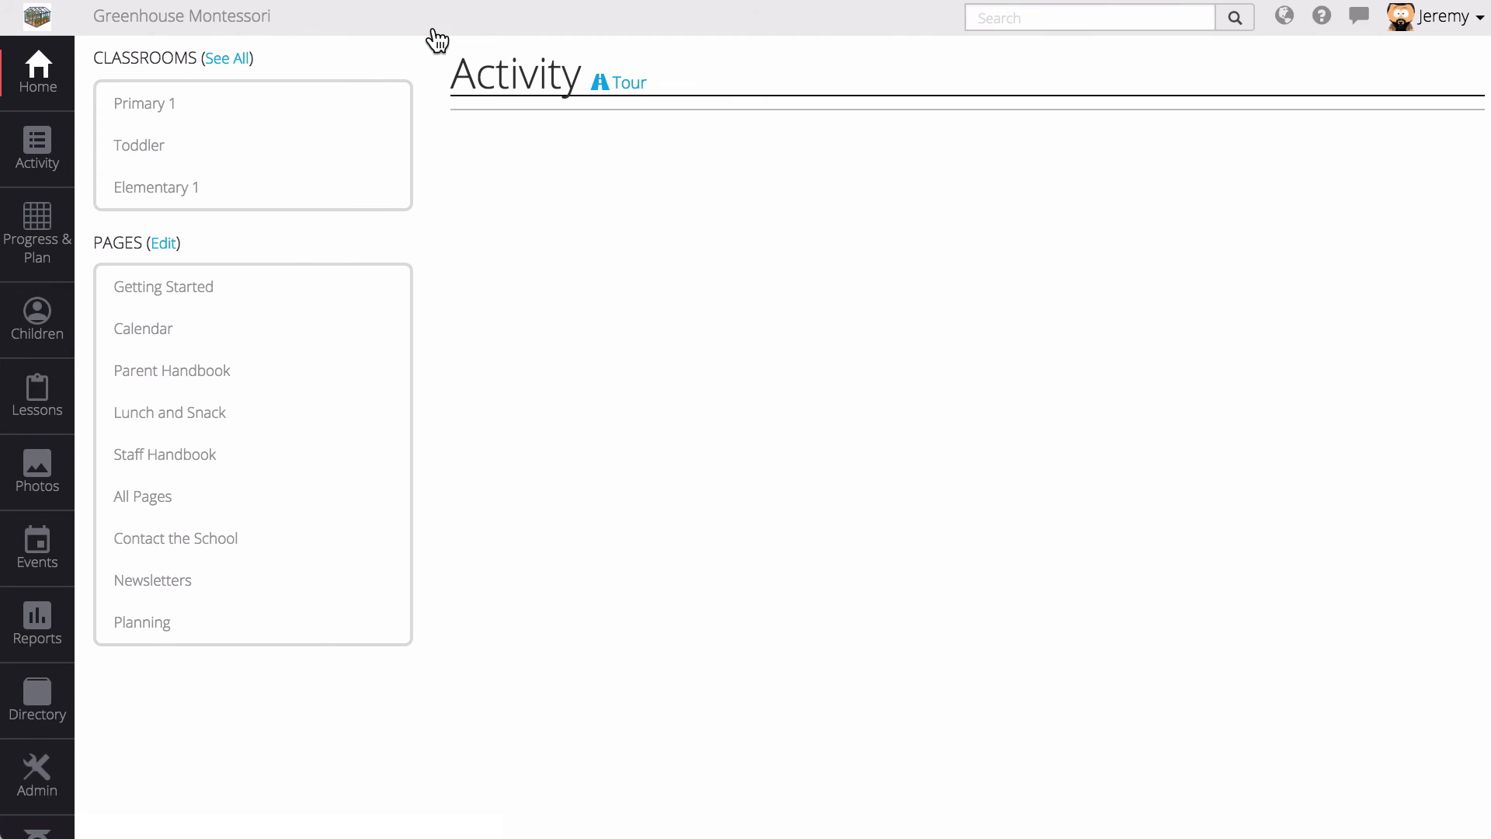
{"action": "left_click", "coordinate": [39, 318]}
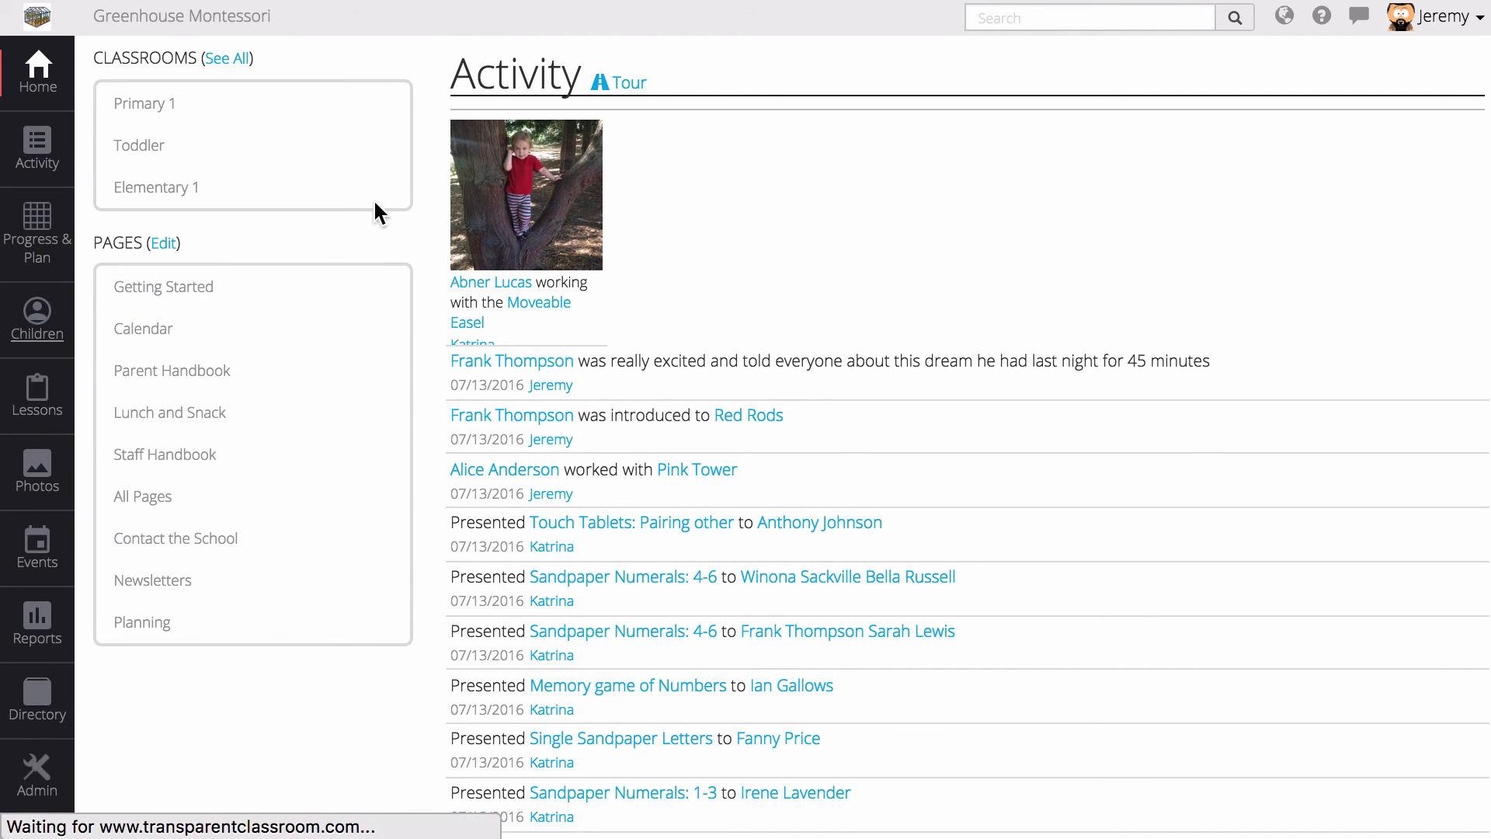
{"action": "left_click", "coordinate": [206, 73]}
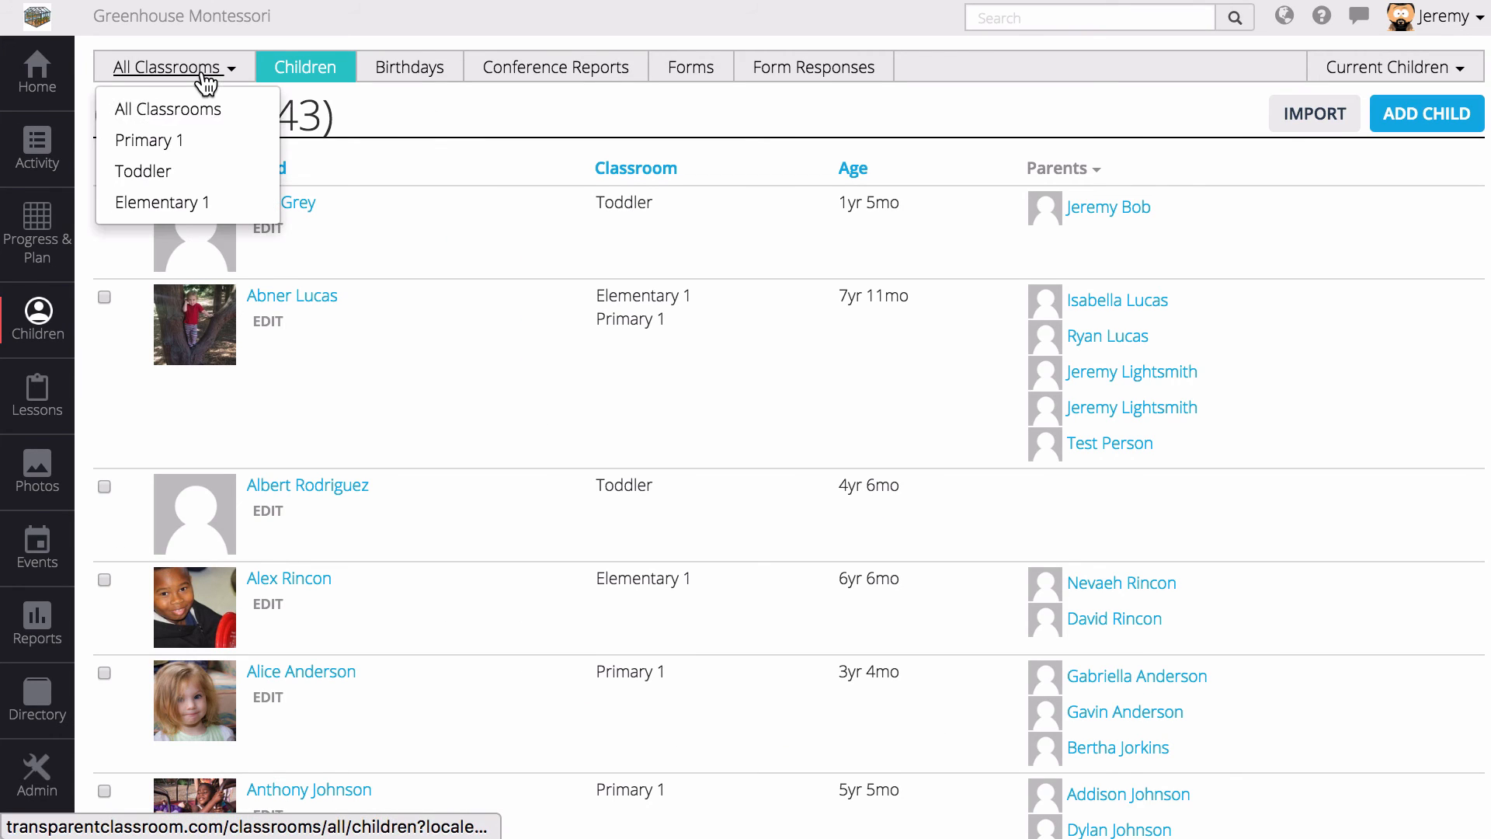
{"action": "left_click", "coordinate": [198, 138]}
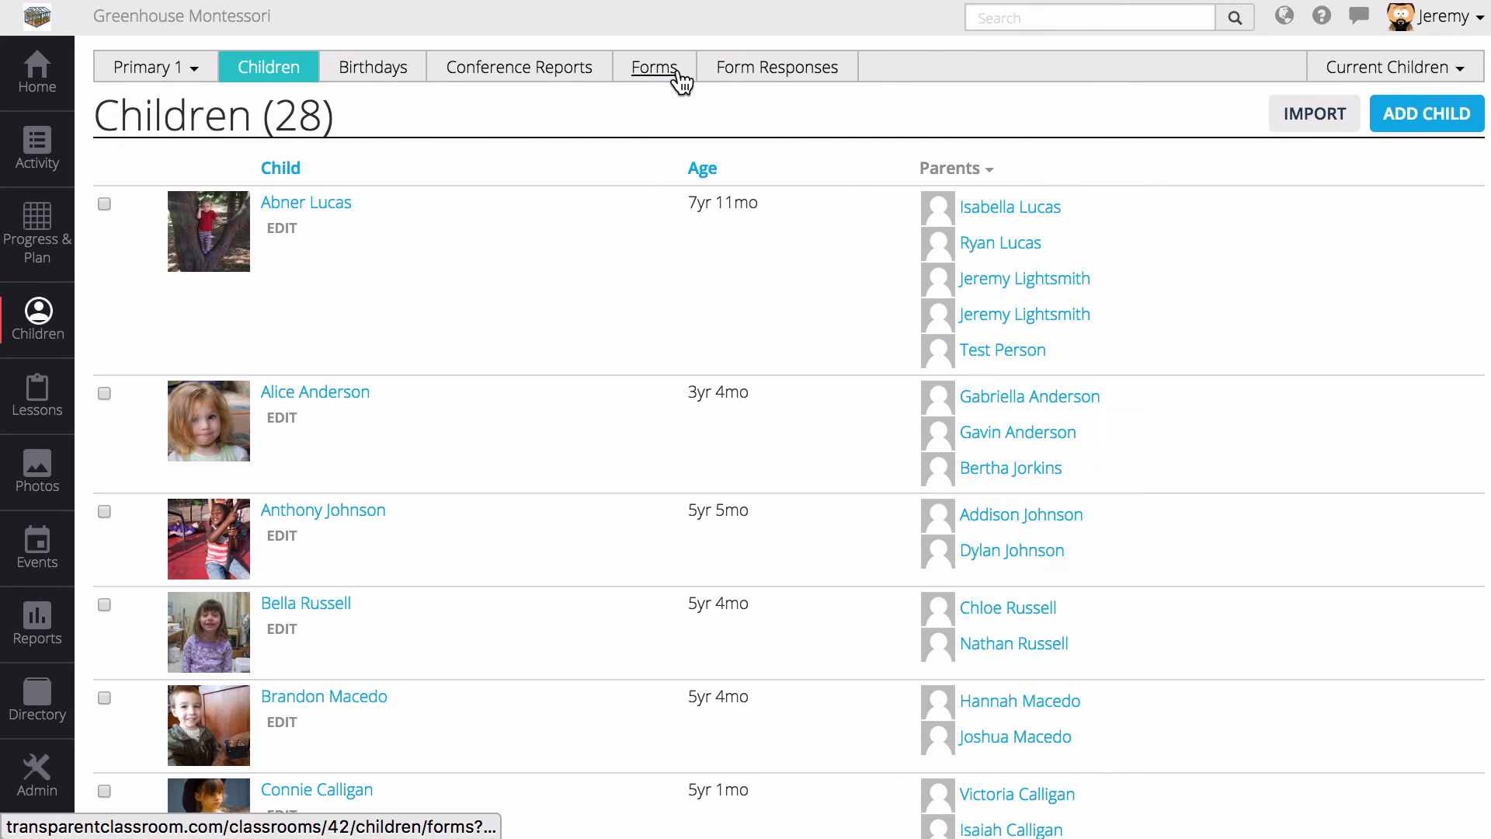
{"action": "left_click", "coordinate": [668, 71]}
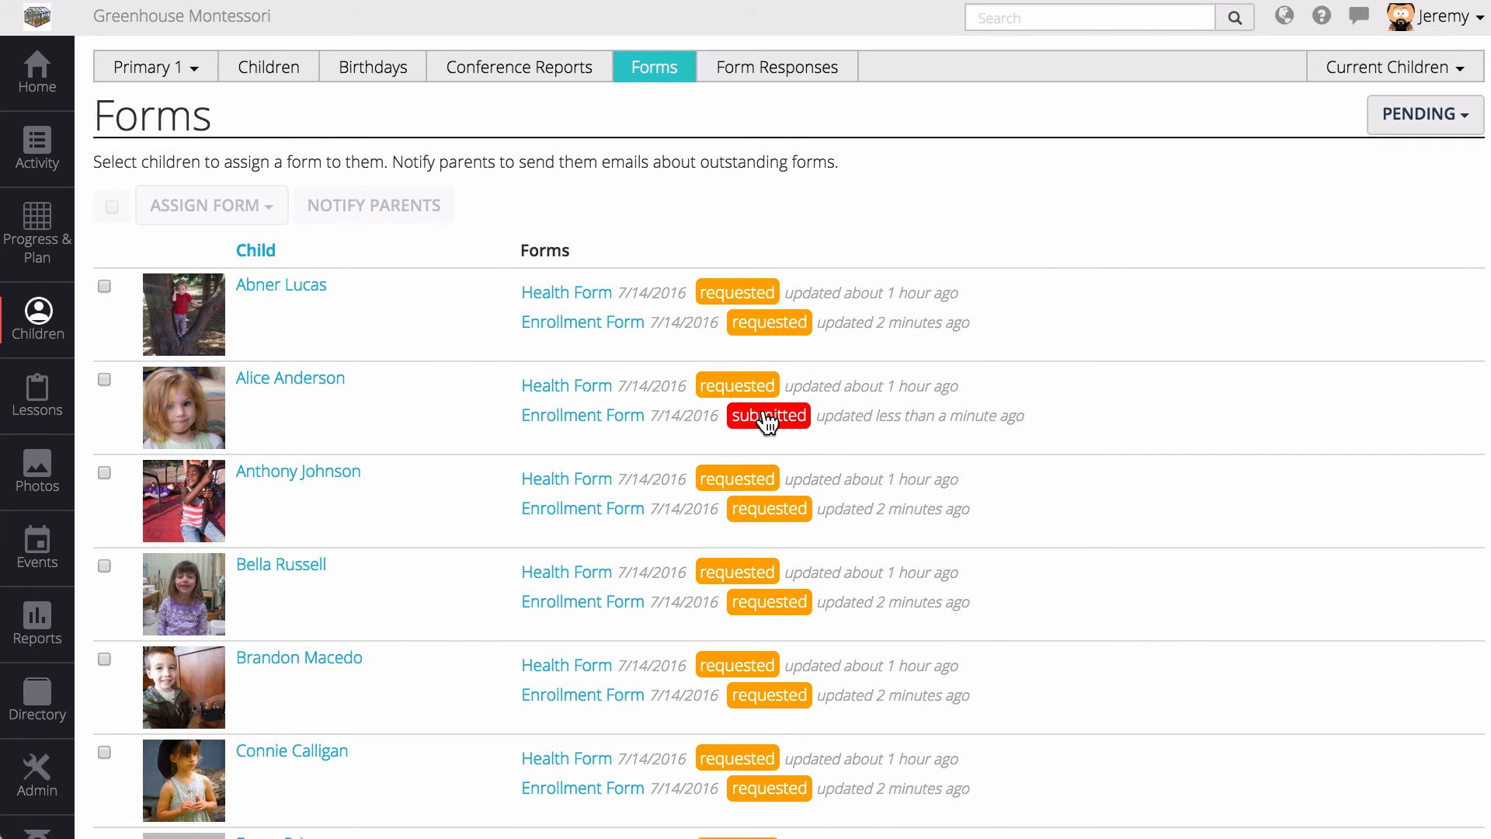
{"action": "left_click", "coordinate": [558, 426]}
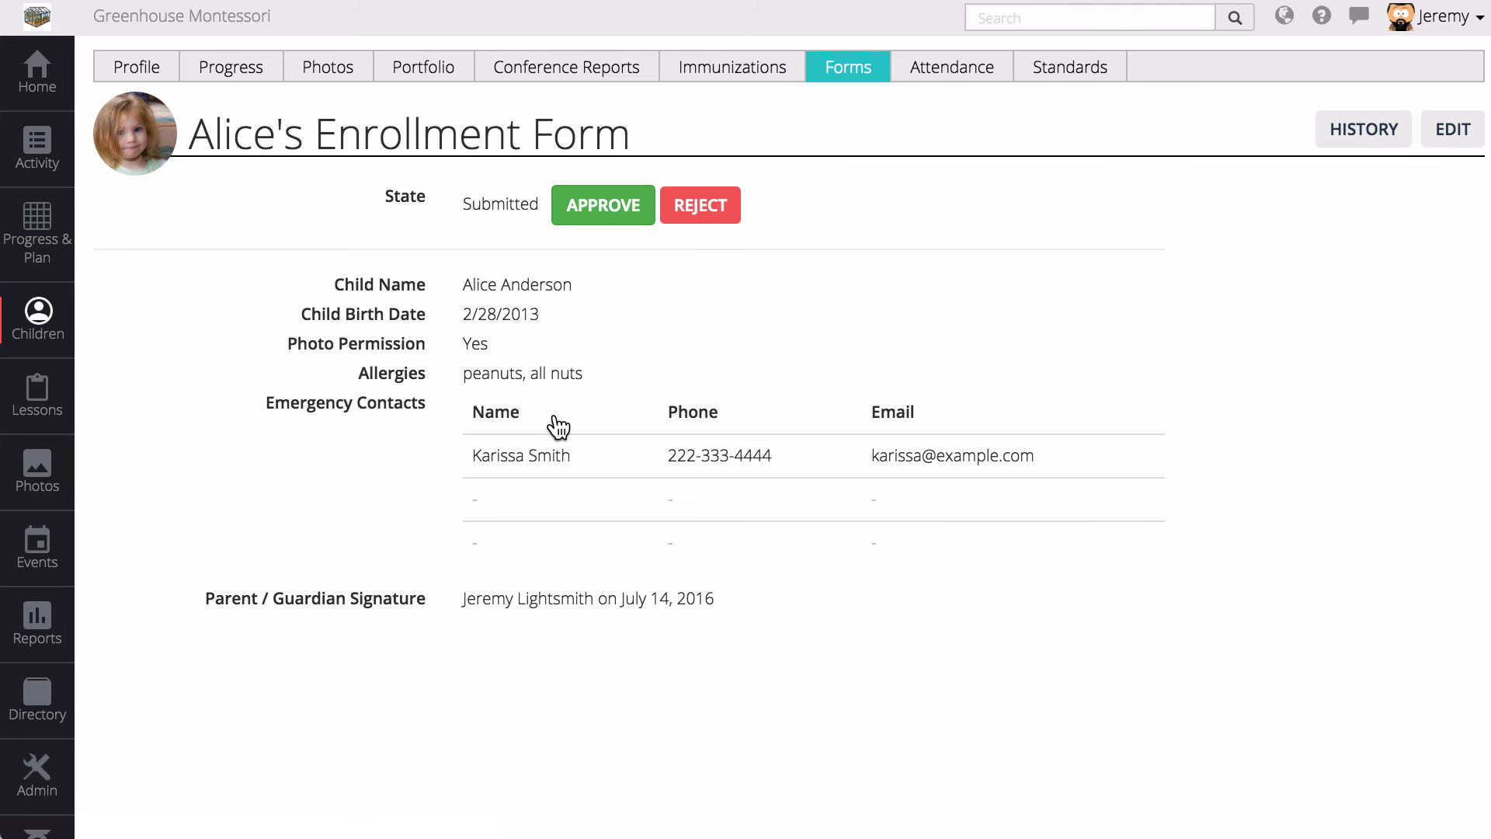
- Review the answers, approve the form, and go to the child's profile
{"action": "left_click_drag", "start_coordinate": [495, 284], "coordinate": [606, 628]}
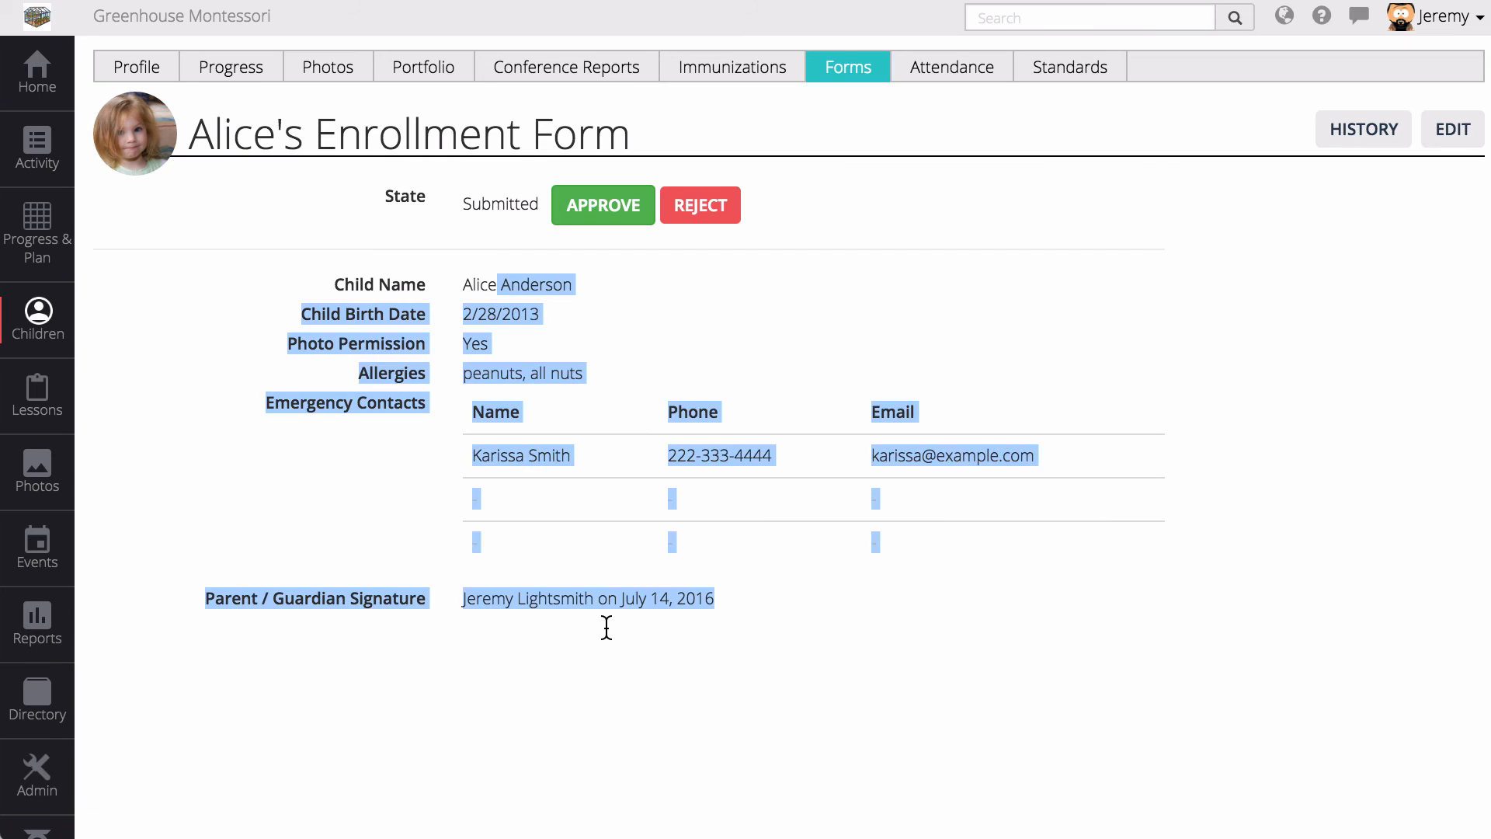
{"action": "left_click", "coordinate": [608, 630]}
{"action": "left_click", "coordinate": [622, 215]}
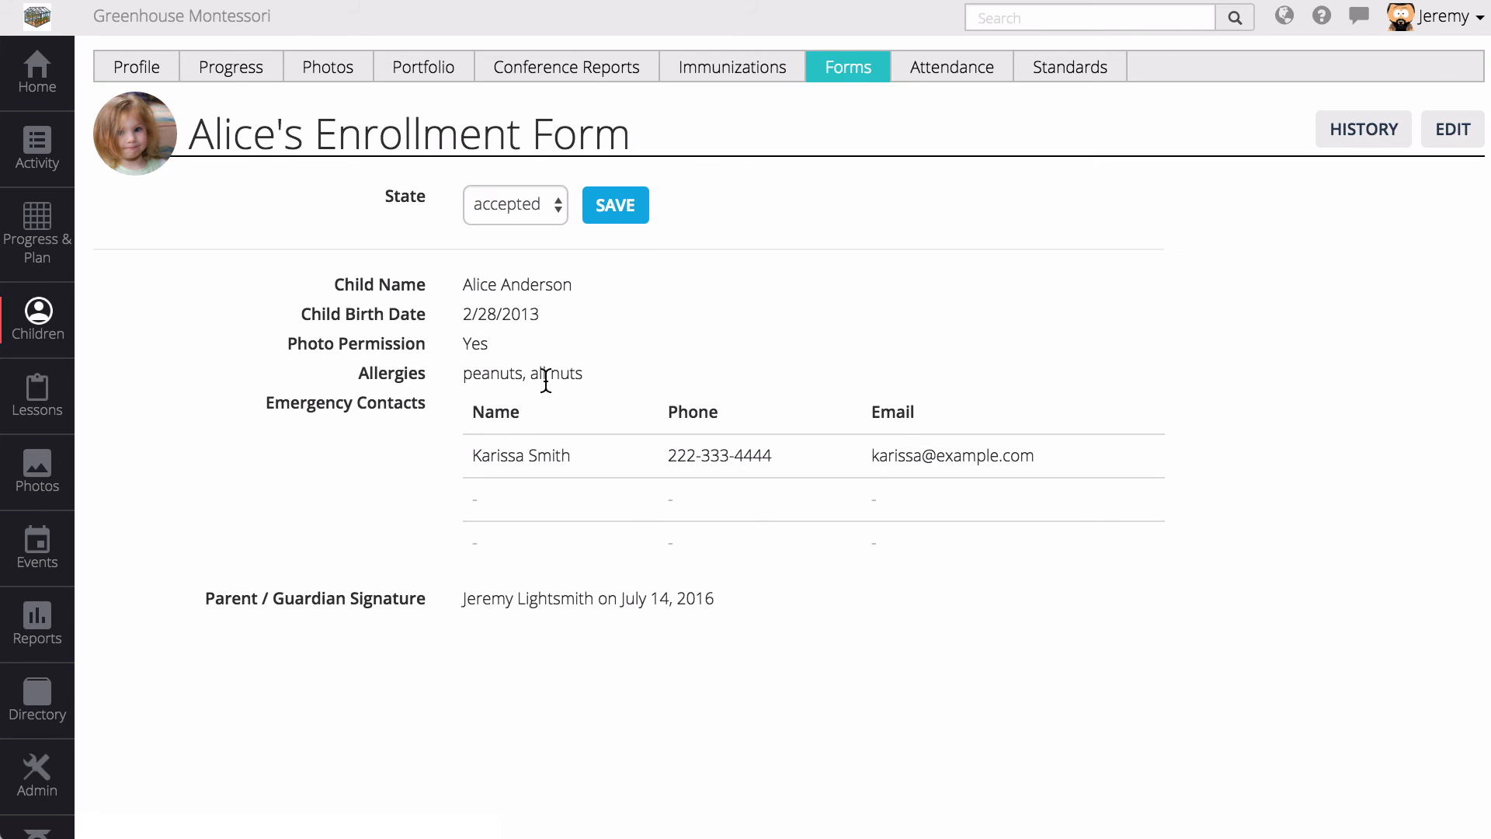
{"action": "left_click_drag", "start_coordinate": [472, 365], "coordinate": [1042, 476]}
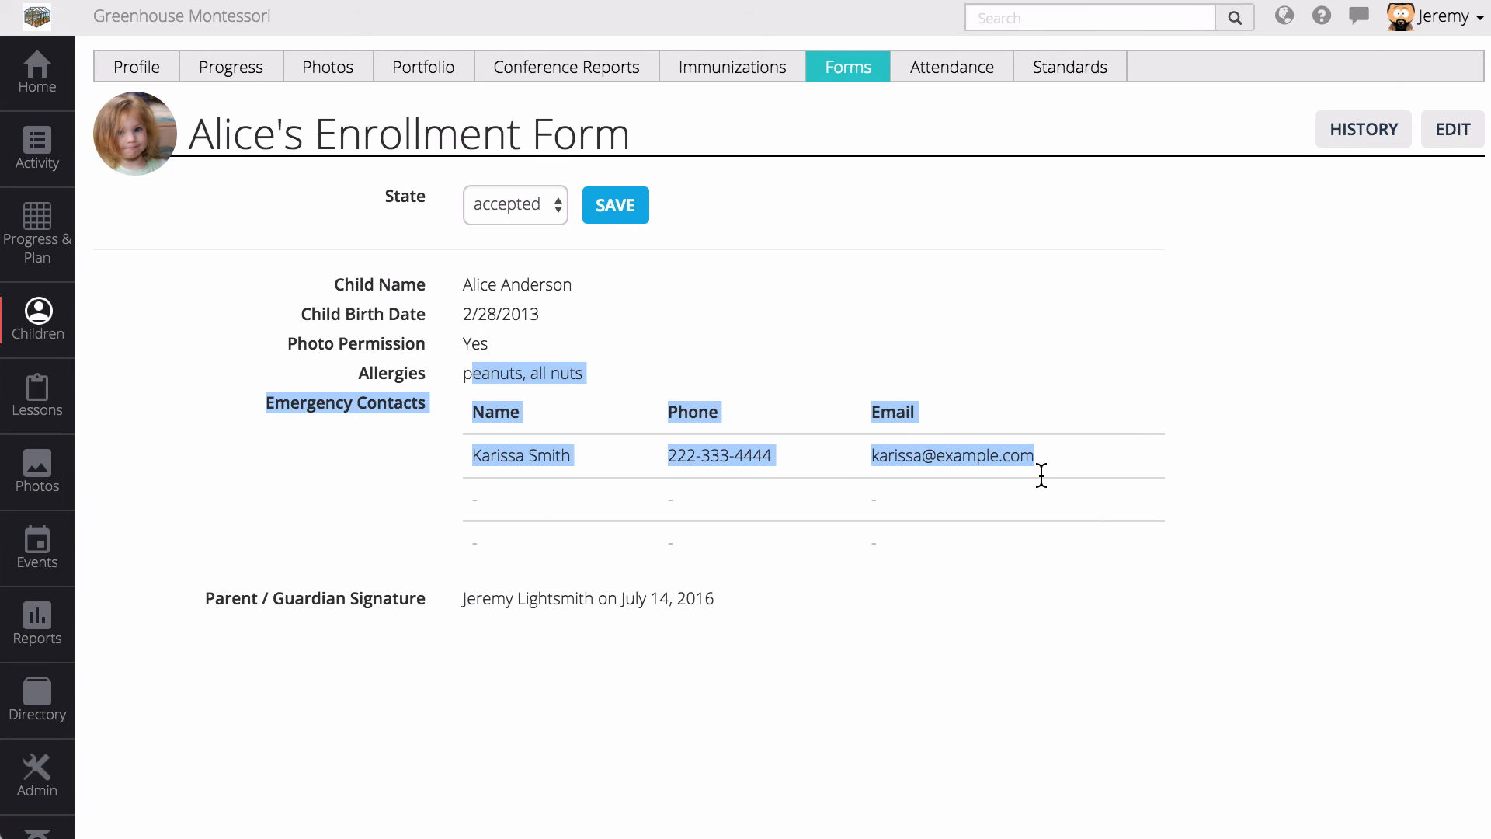
{"action": "left_click", "coordinate": [745, 494]}
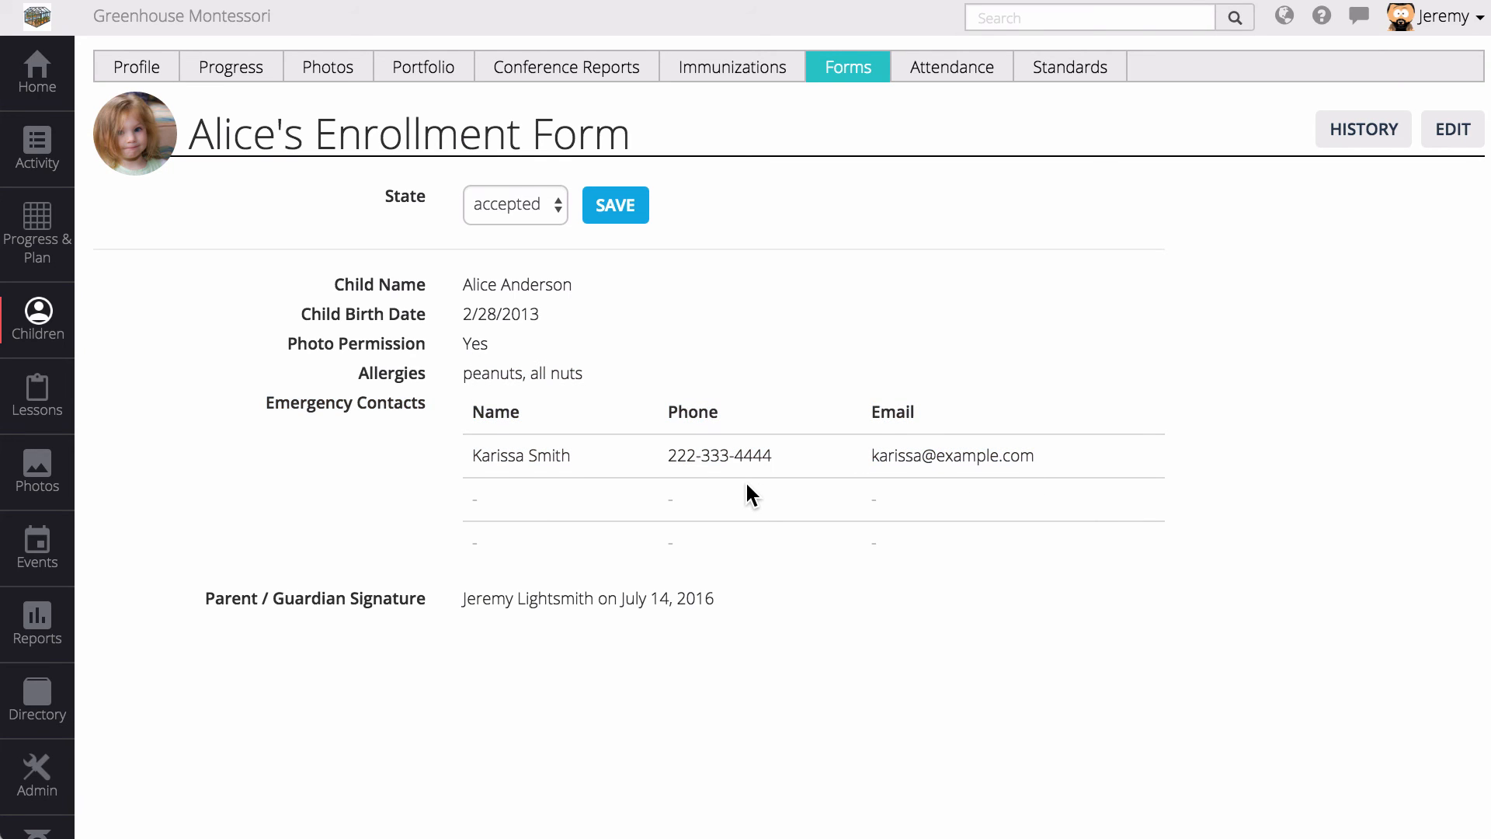
{"action": "left_click", "coordinate": [161, 81]}
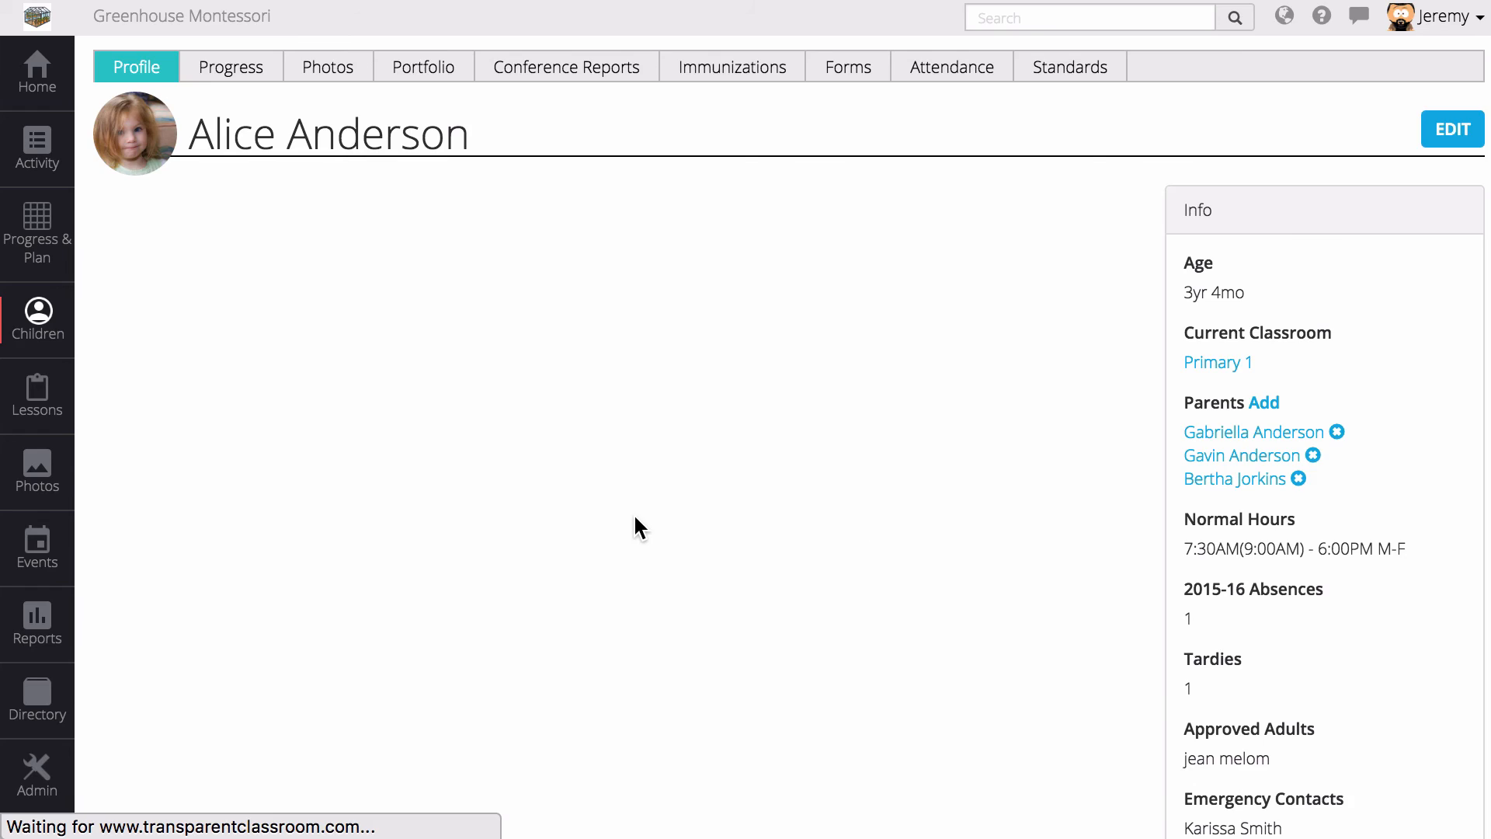
- Check the child's profile for the synced emergency contact and 'peanuts, all nuts' allergies
{"action": "scroll", "coordinate": [1235, 702], "scroll_direction": "down", "scroll_amount": 3}
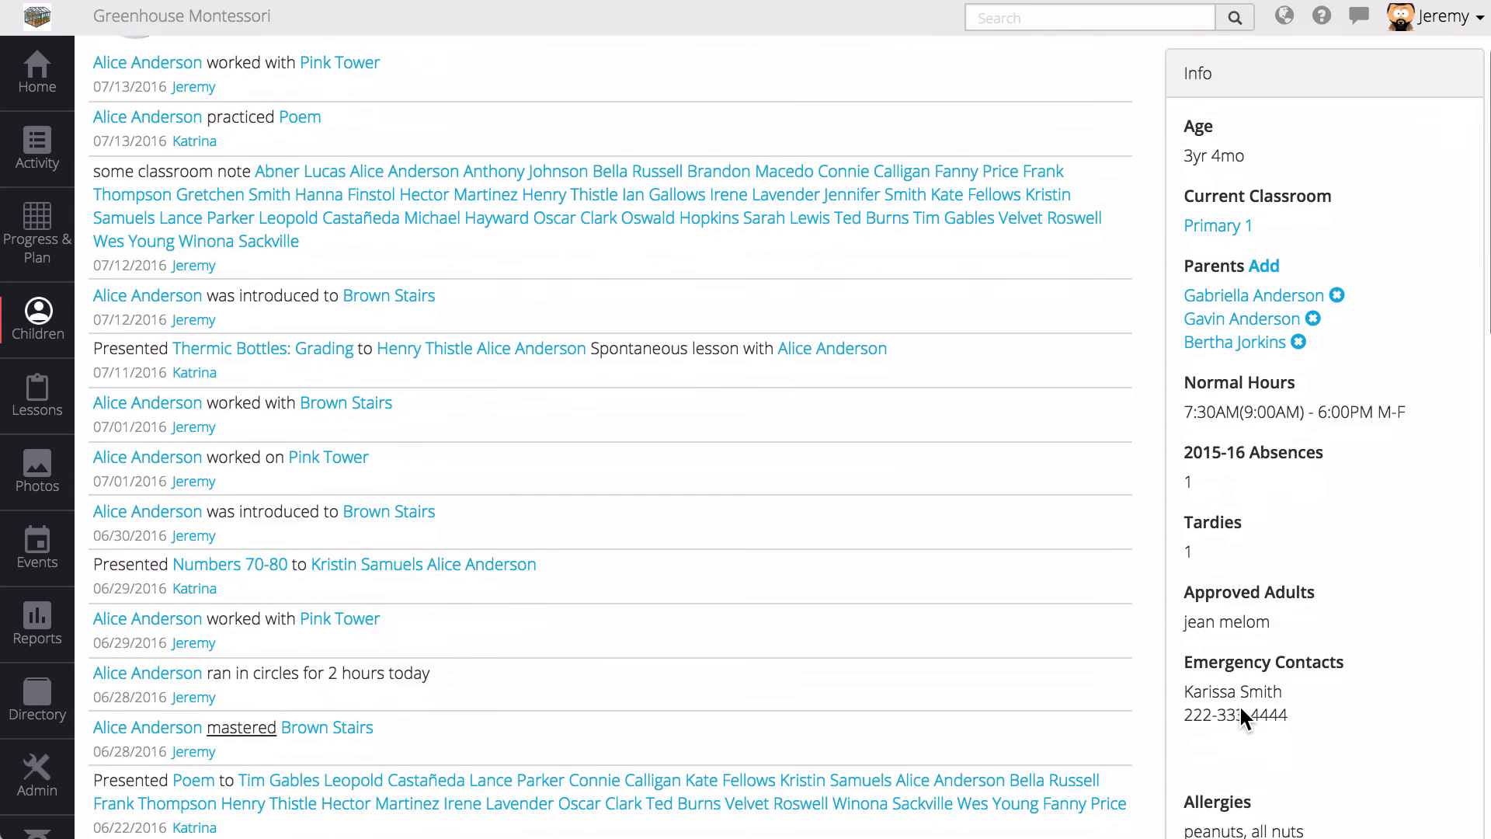
{"action": "double_click", "coordinate": [1224, 665]}
{"action": "left_click_drag", "start_coordinate": [1224, 664], "coordinate": [1307, 686]}
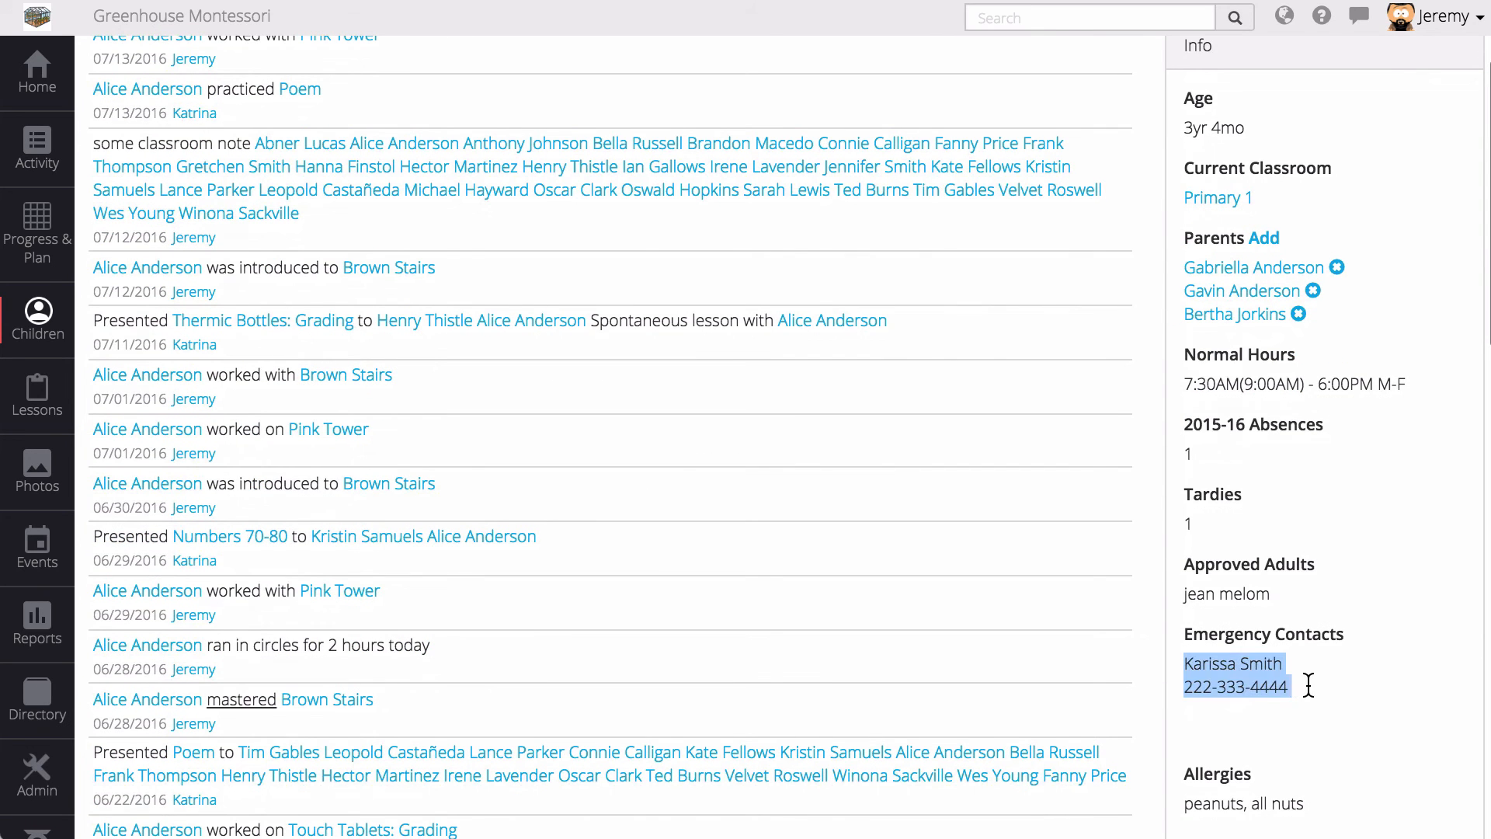
{"action": "scroll", "coordinate": [1304, 684], "scroll_direction": "down", "scroll_amount": 4}
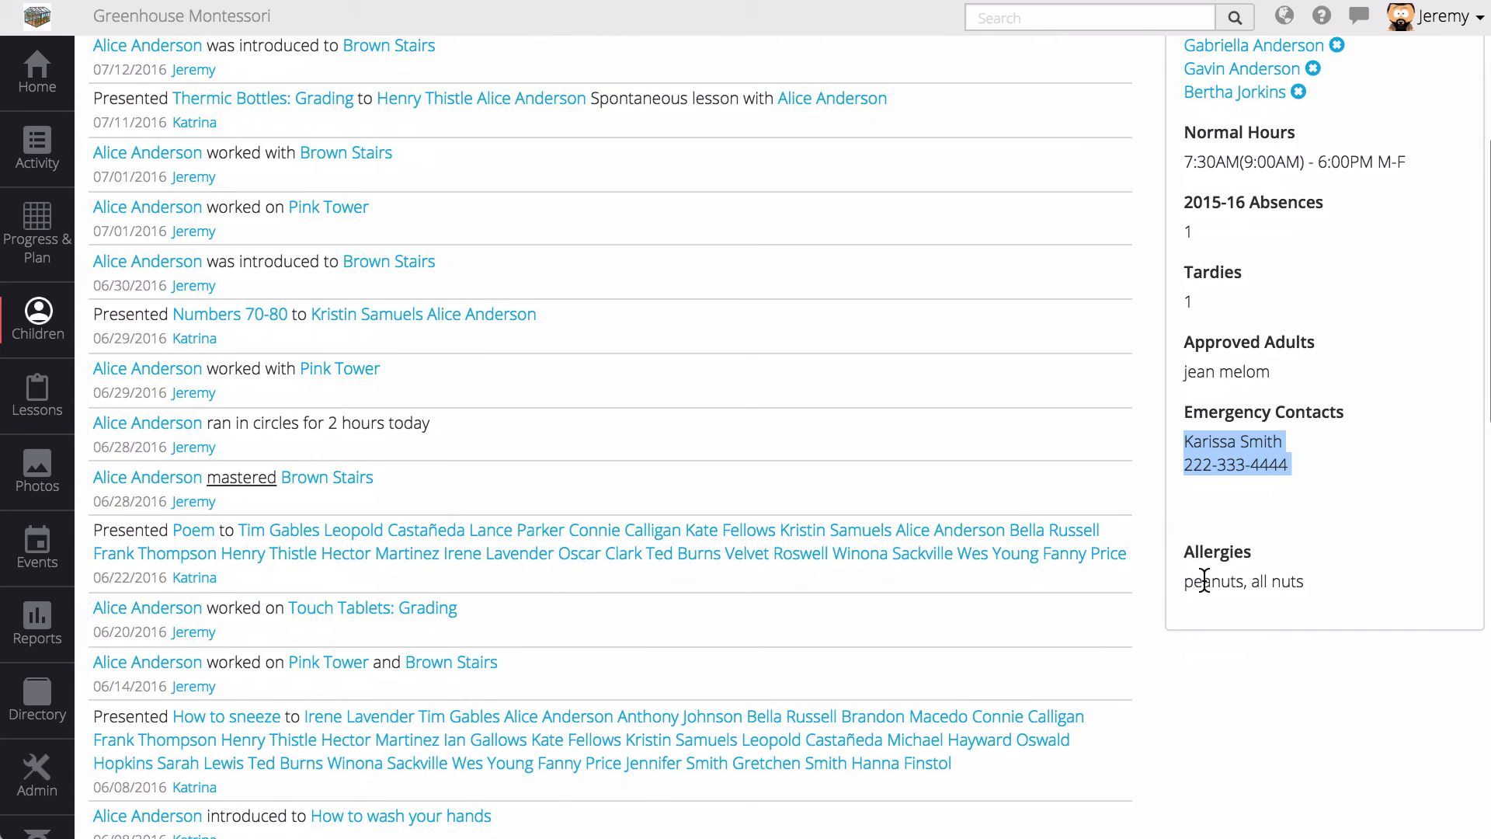
{"action": "left_click_drag", "start_coordinate": [1185, 581], "coordinate": [1307, 583]}
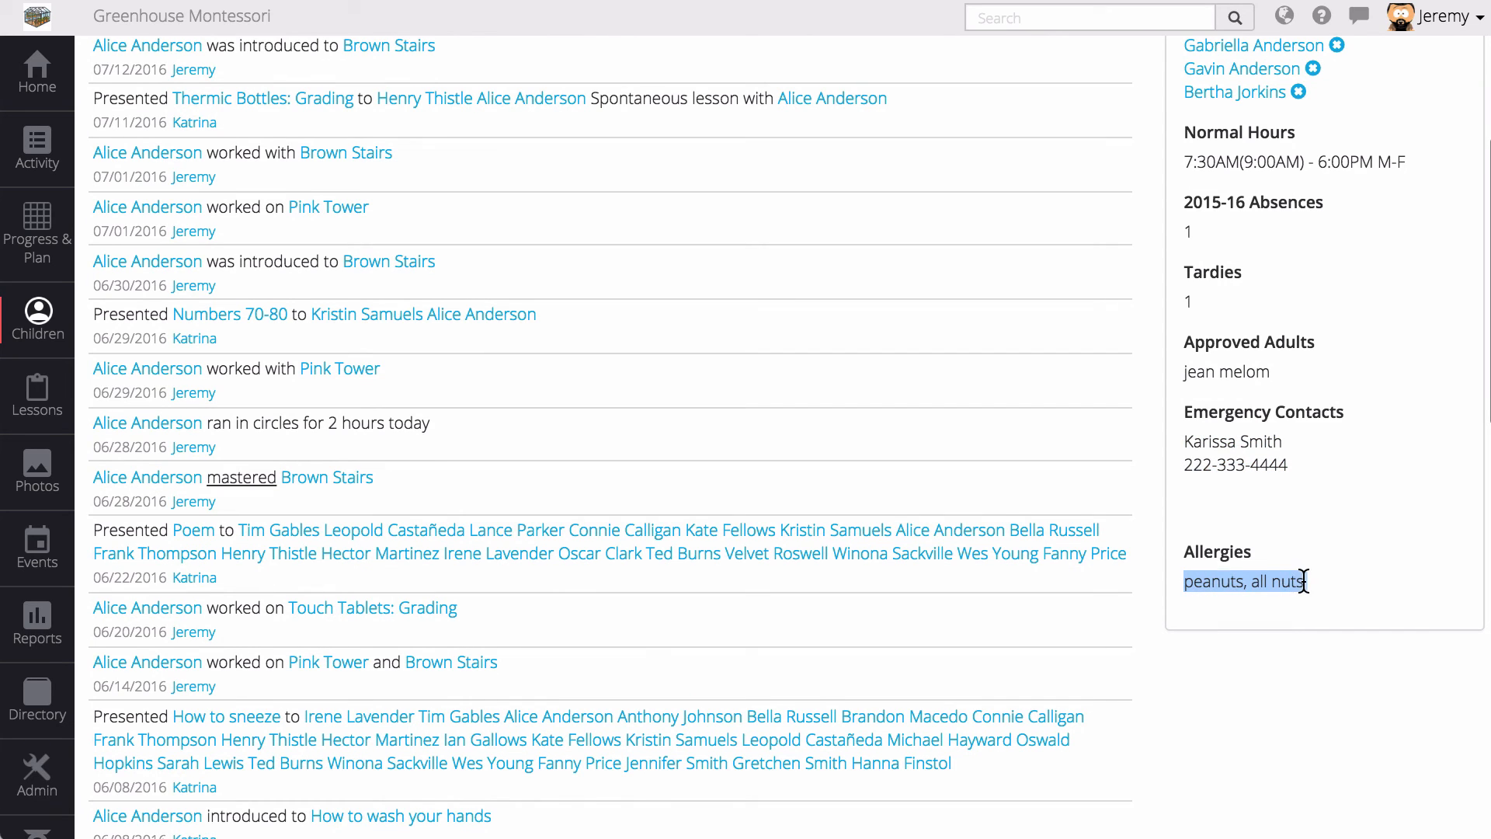
- In the Children list, switch the extra column to Allergies, then to Emergency Contacts
{"action": "left_click", "coordinate": [58, 328]}
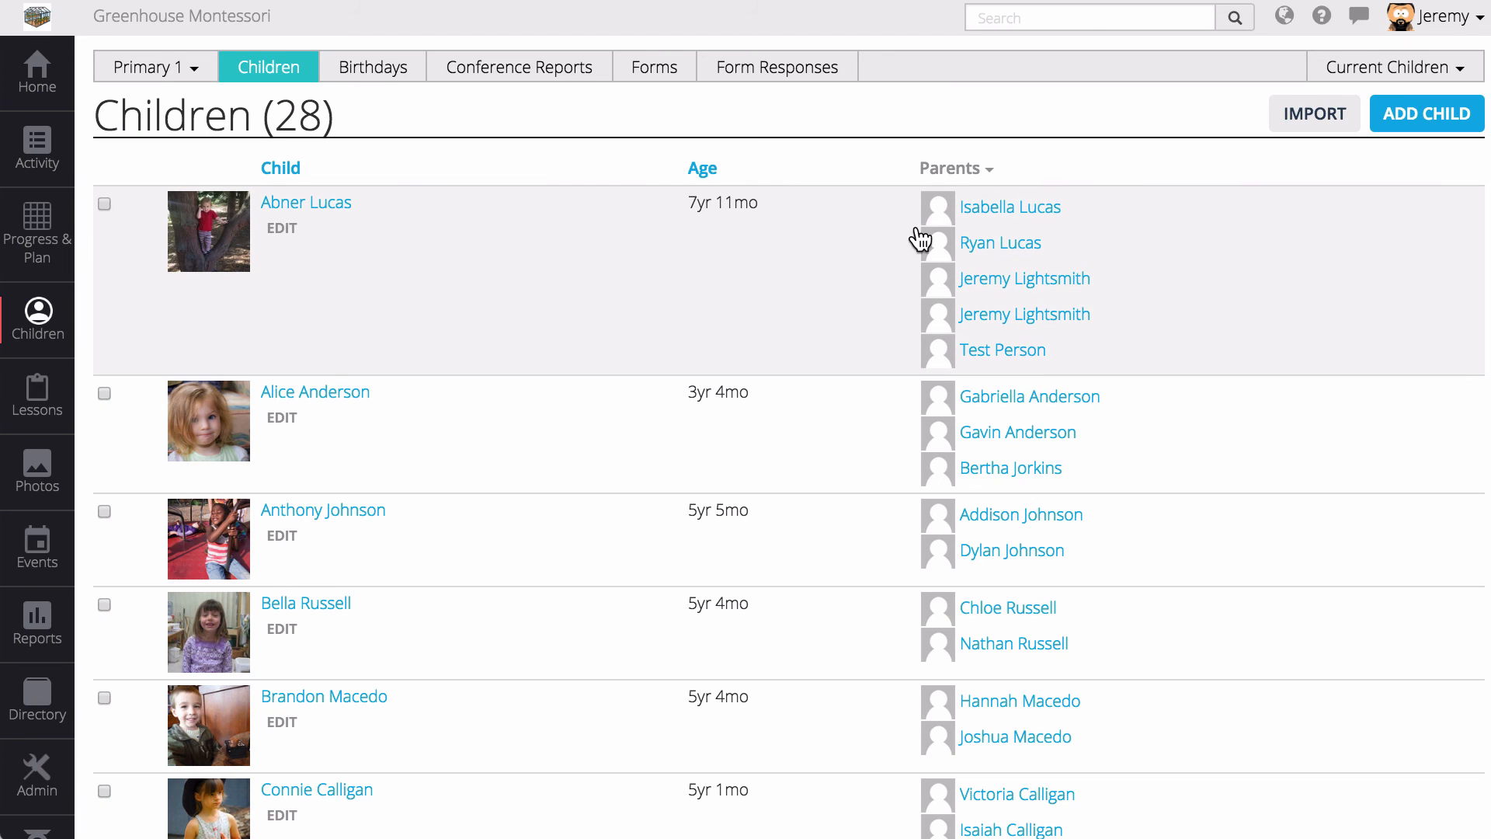
{"action": "left_click", "coordinate": [972, 170]}
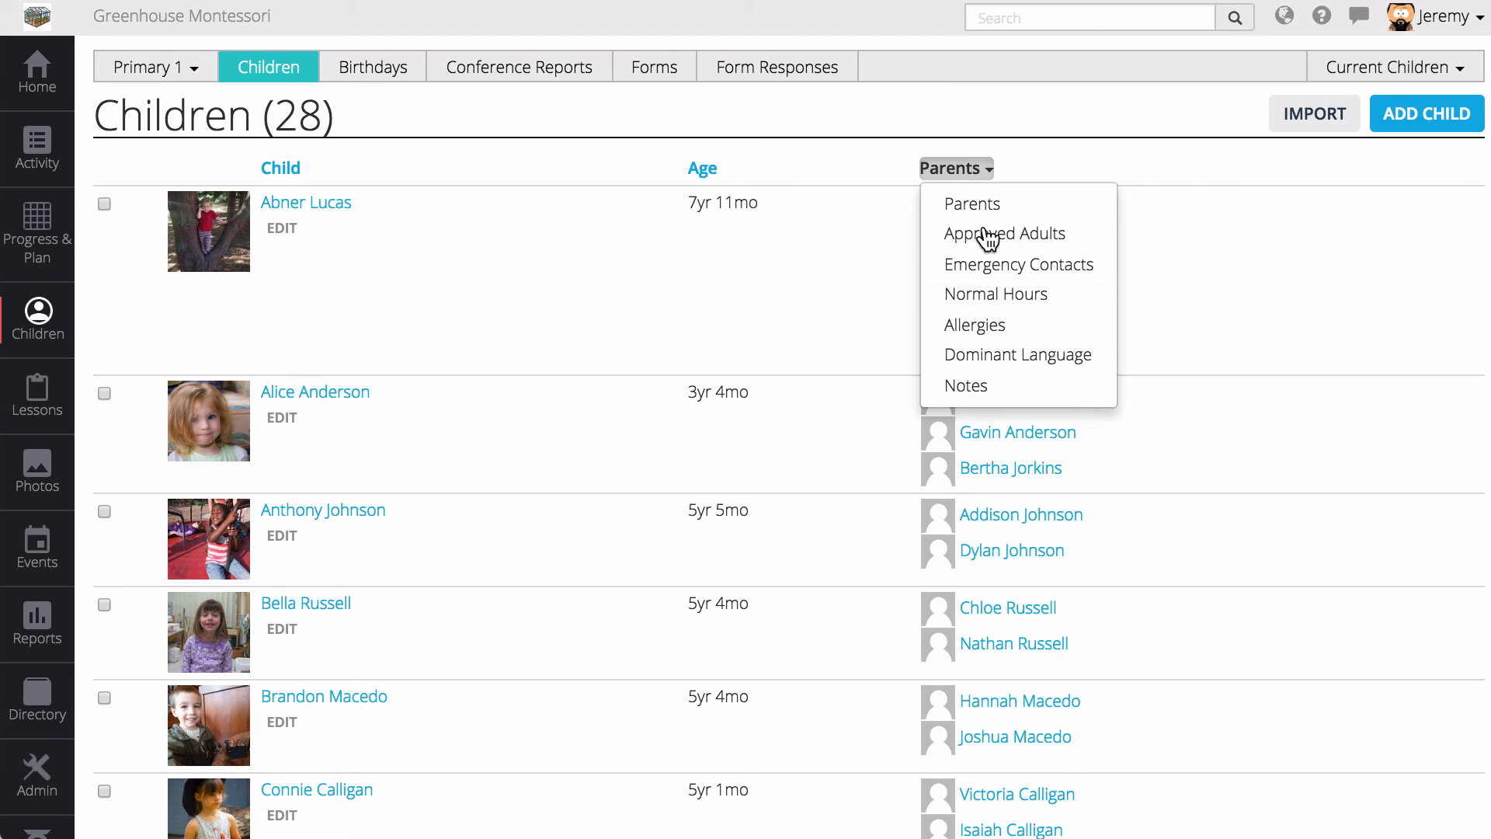
{"action": "left_click", "coordinate": [1012, 333]}
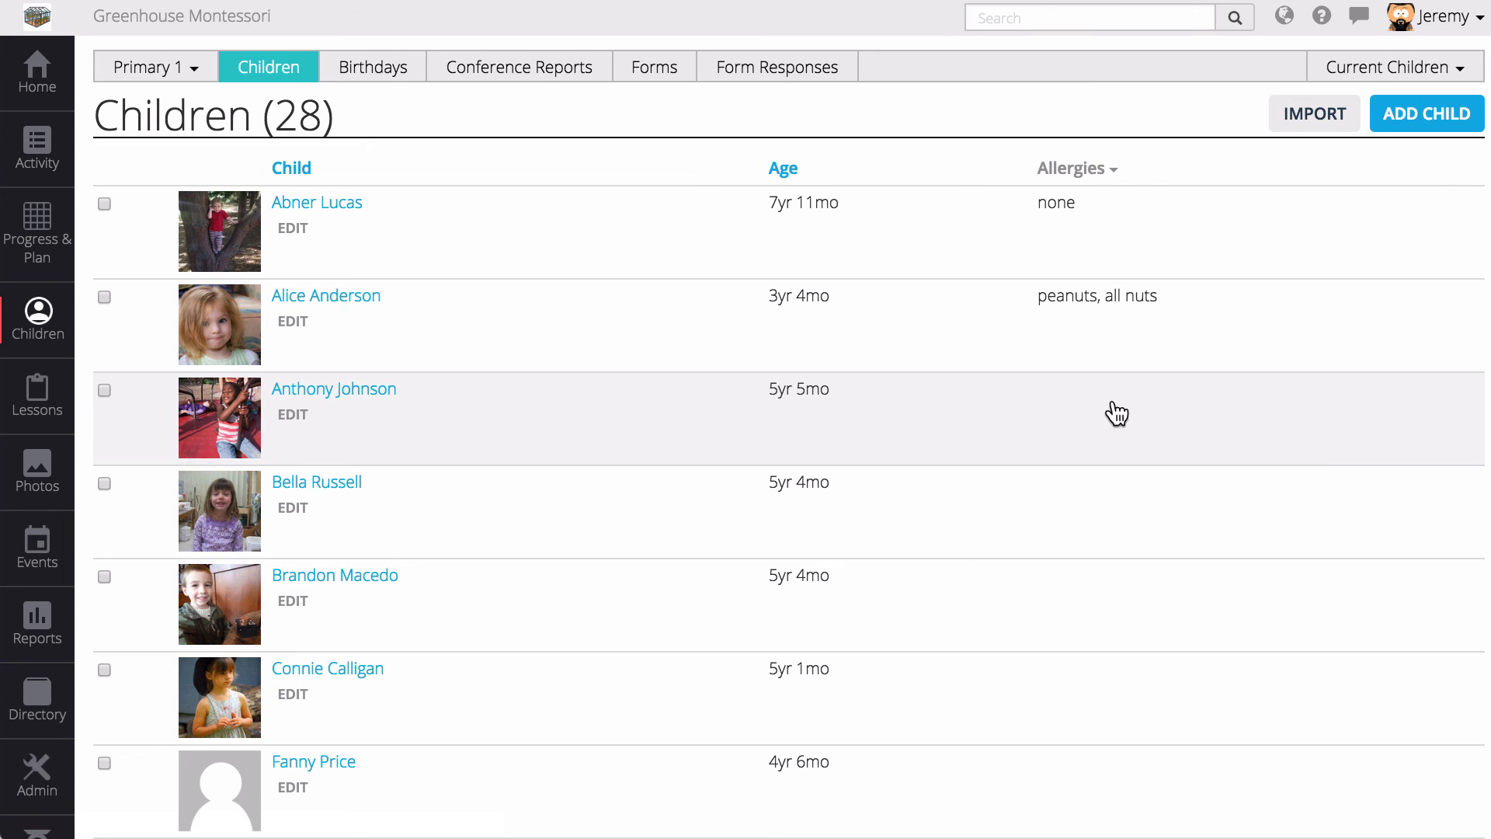
{"action": "left_click", "coordinate": [1085, 171]}
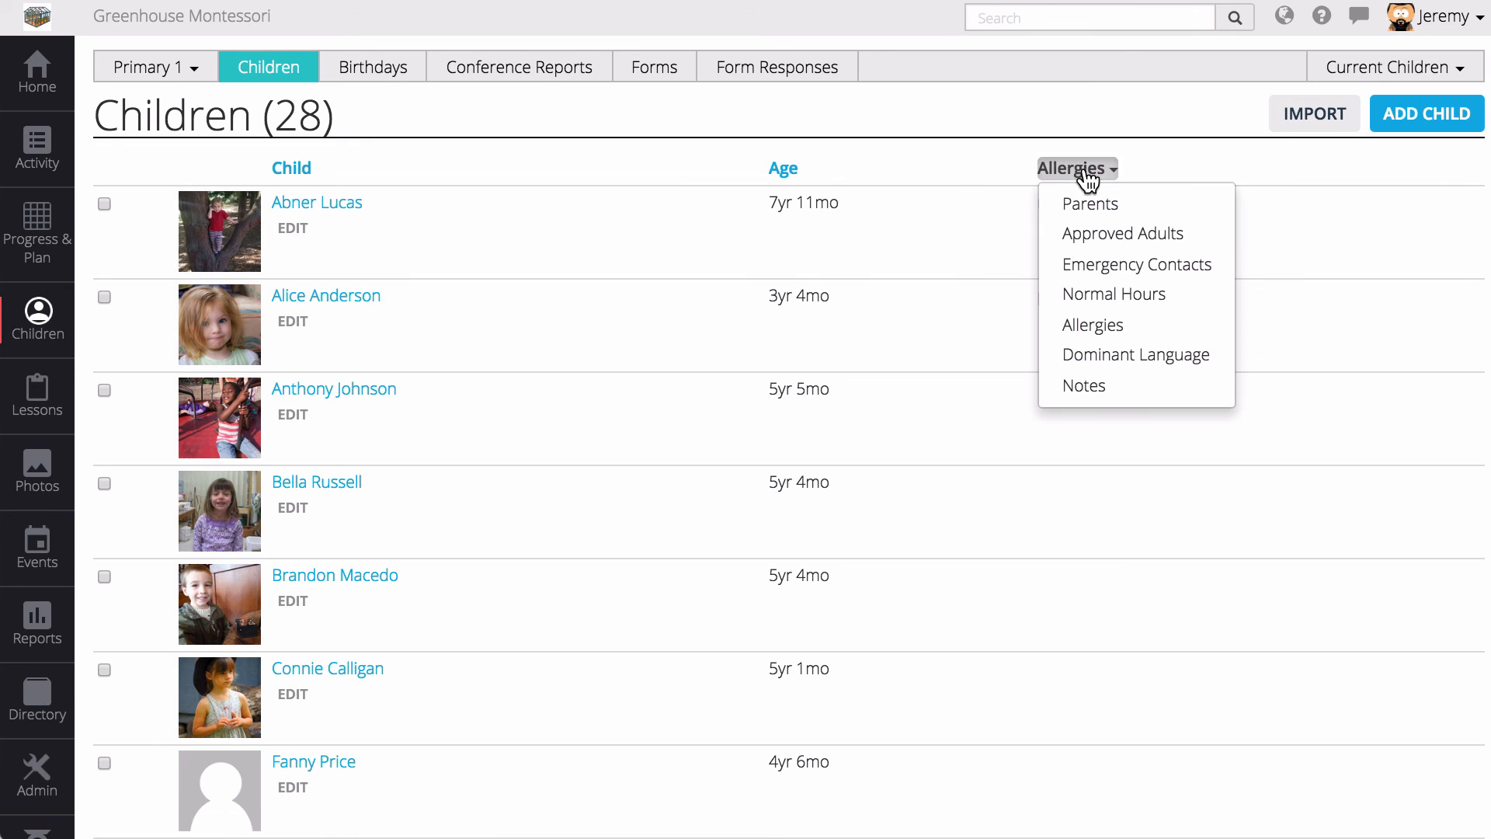
{"action": "left_click", "coordinate": [1106, 264]}
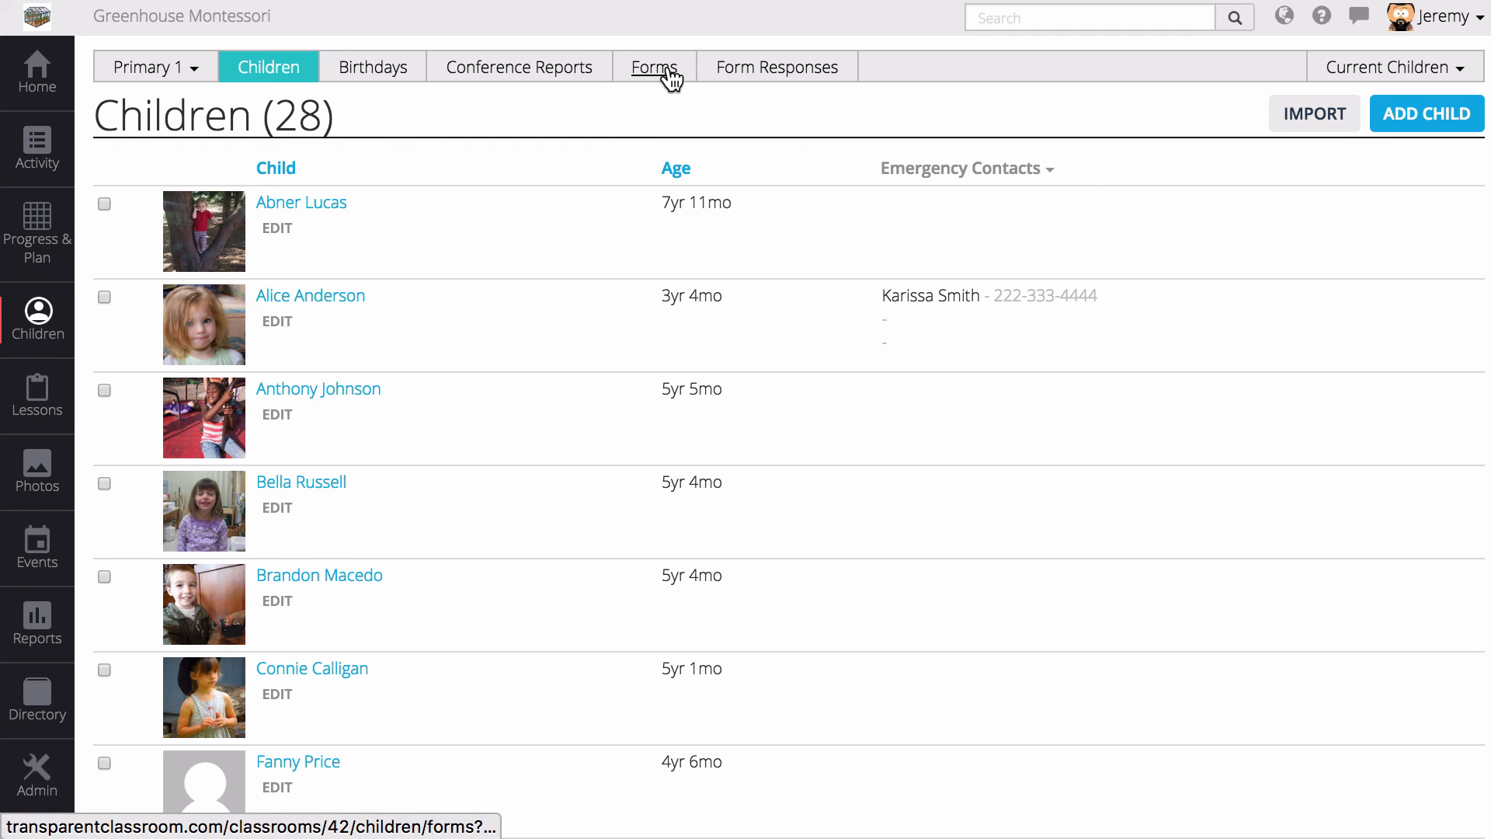
- From Forms, open Form Responses and select the Enrollment Form
{"action": "left_click", "coordinate": [669, 75]}
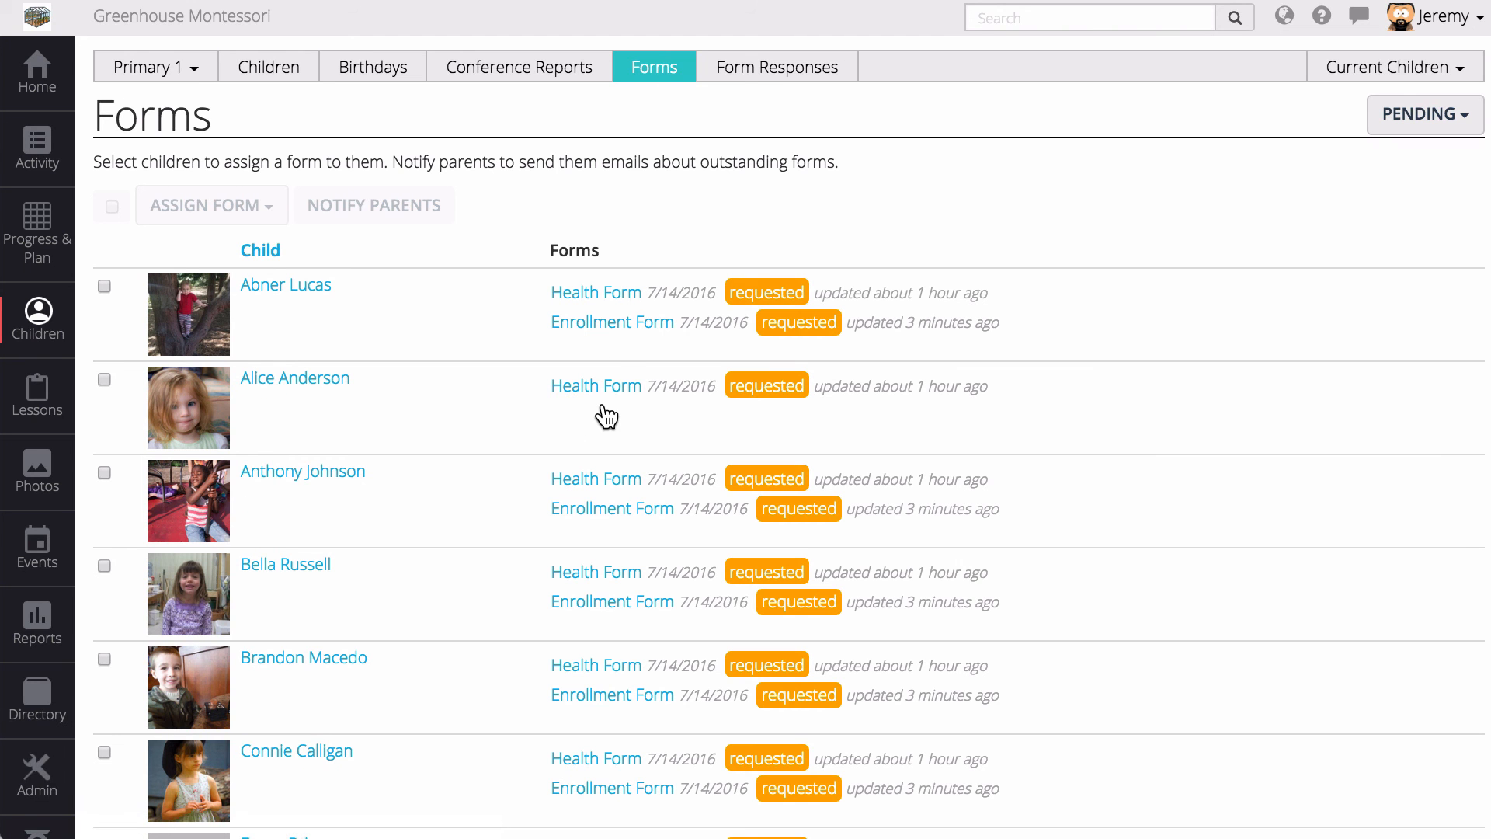
{"action": "left_click", "coordinate": [1434, 118]}
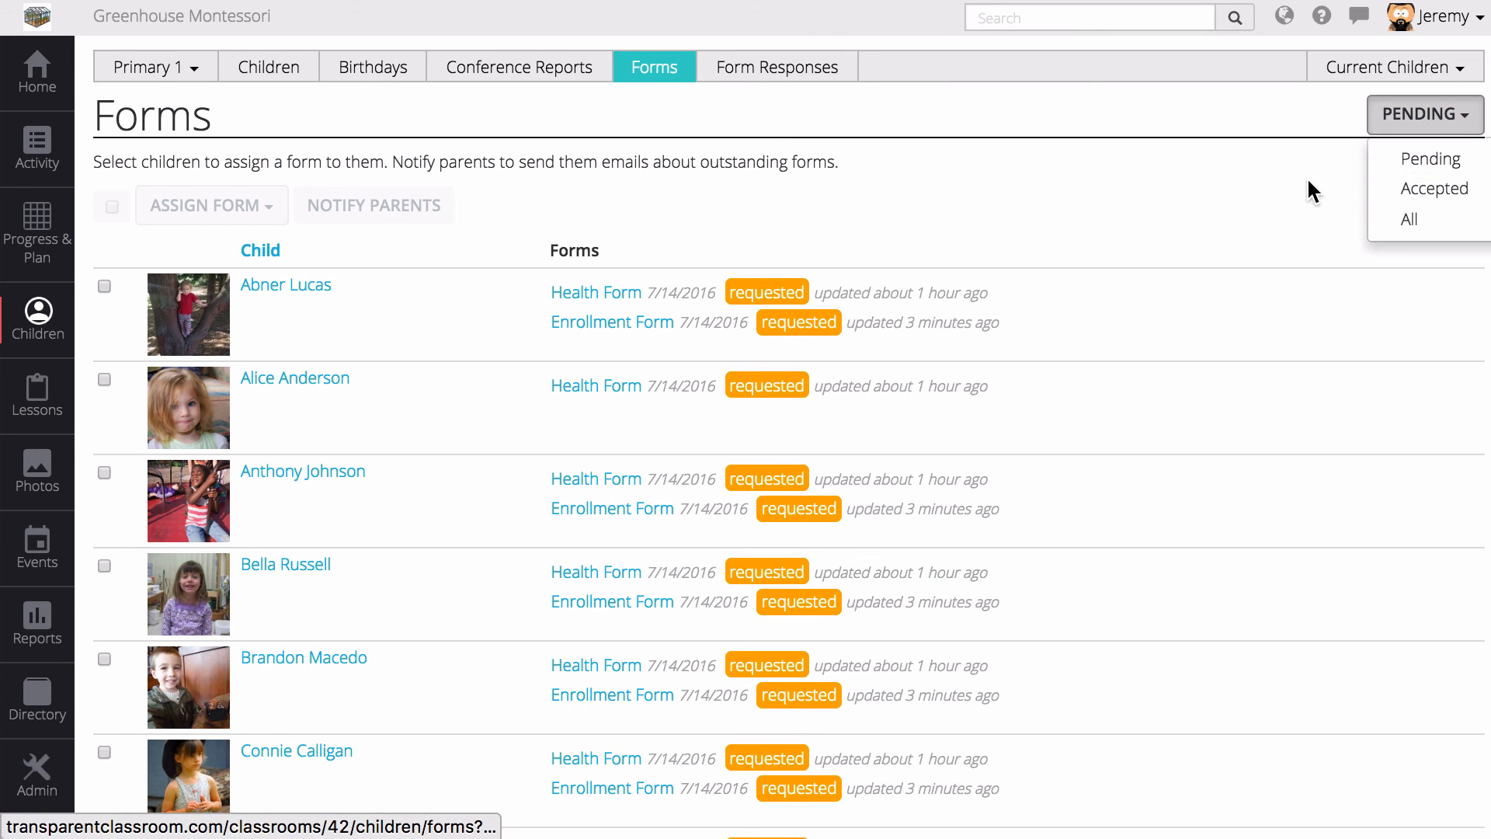
{"action": "left_click", "coordinate": [1279, 181]}
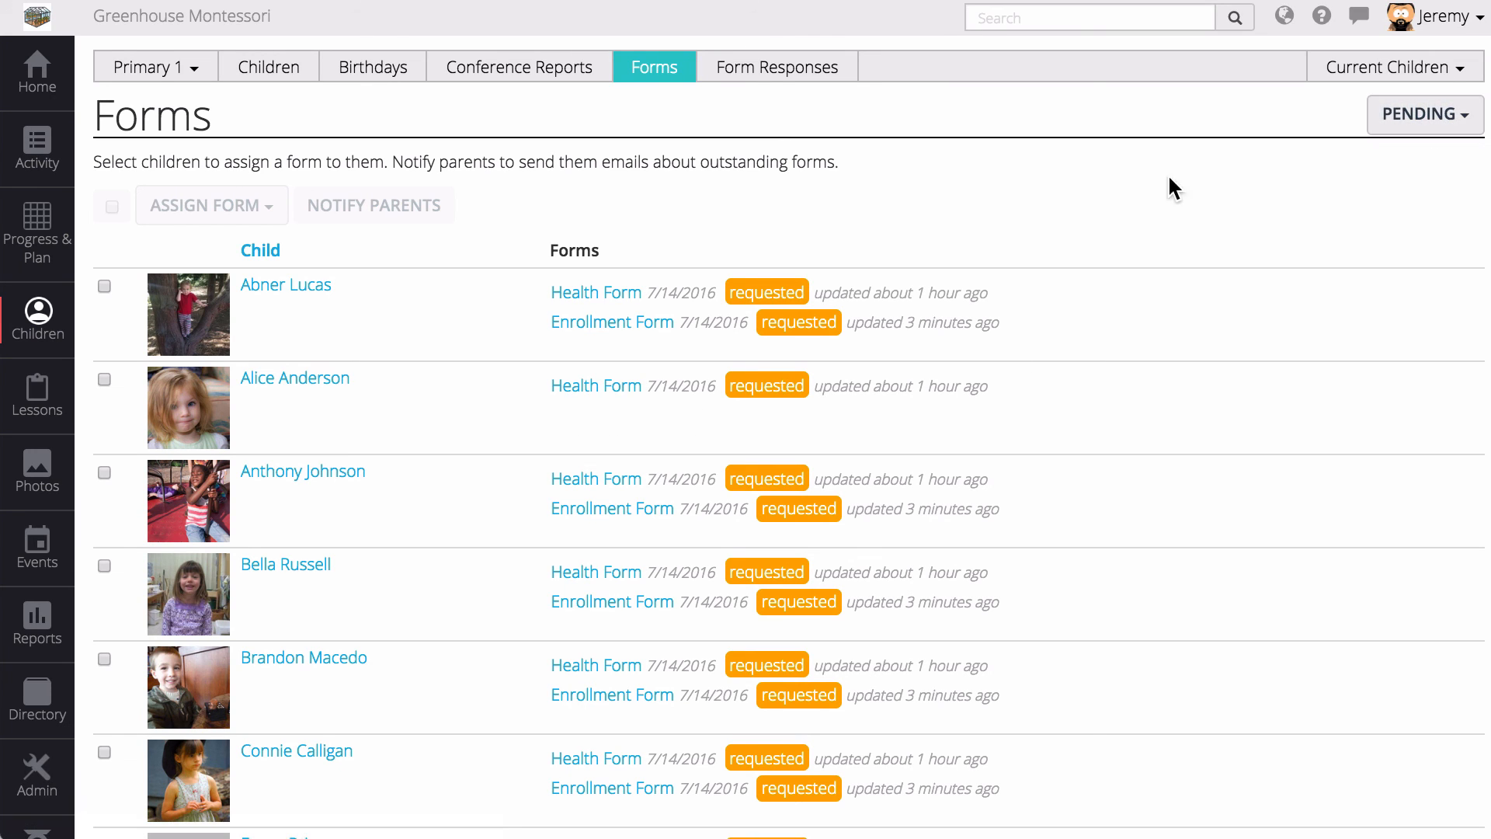
{"action": "left_click", "coordinate": [825, 68]}
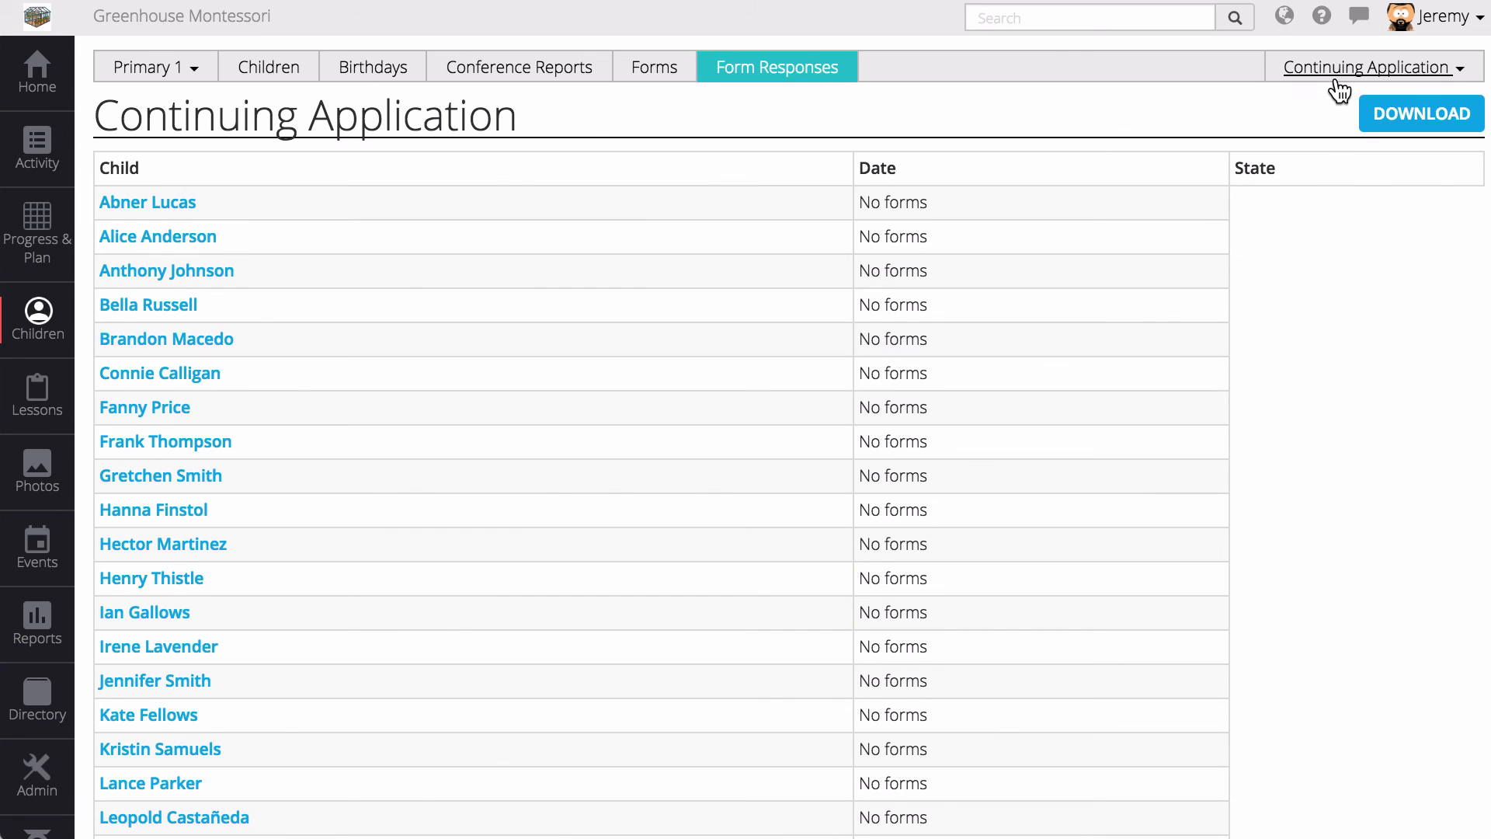
{"action": "left_click", "coordinate": [1335, 79]}
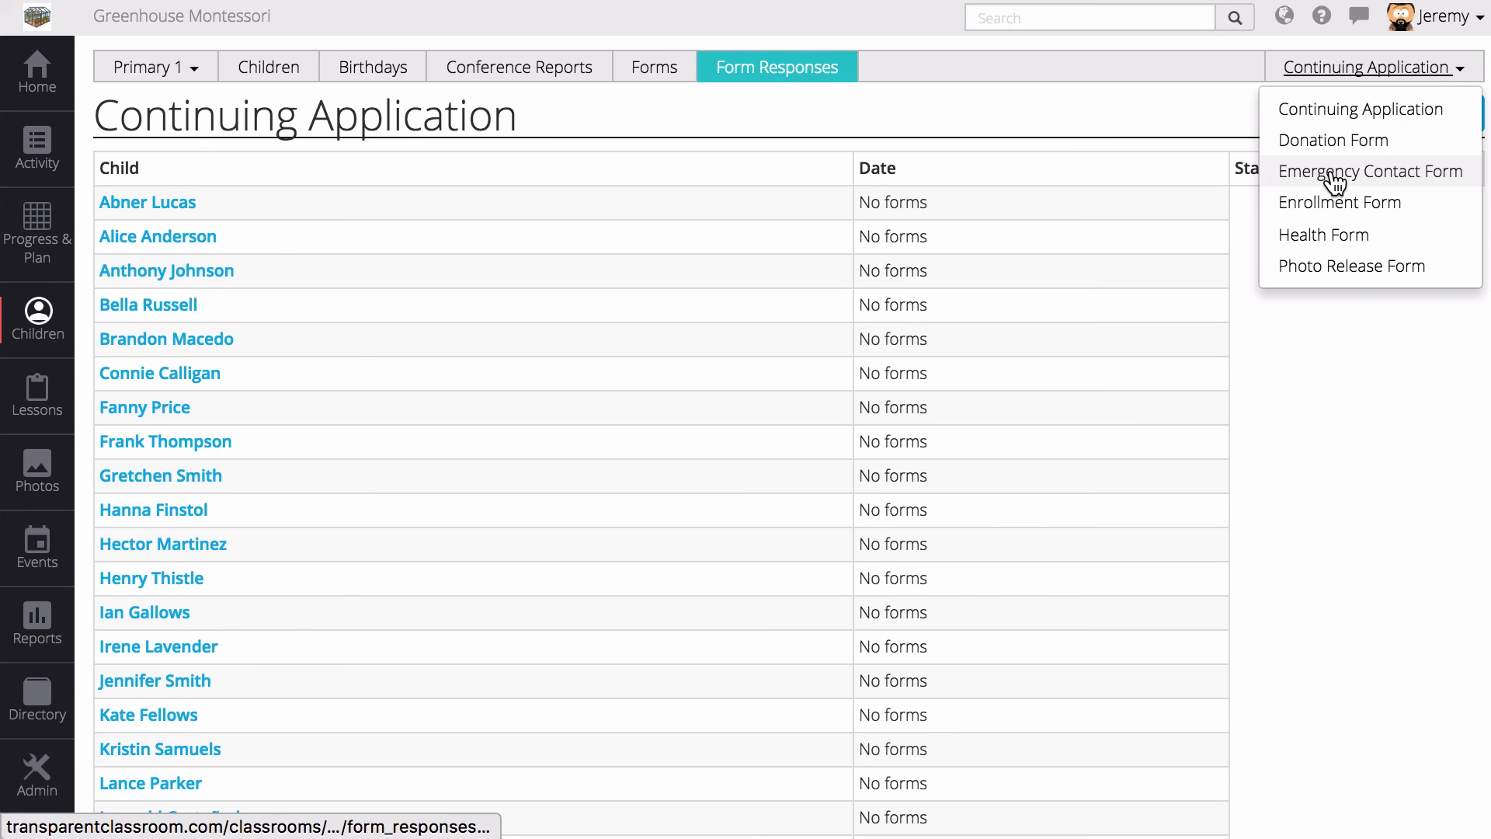
{"action": "left_click", "coordinate": [1336, 208]}
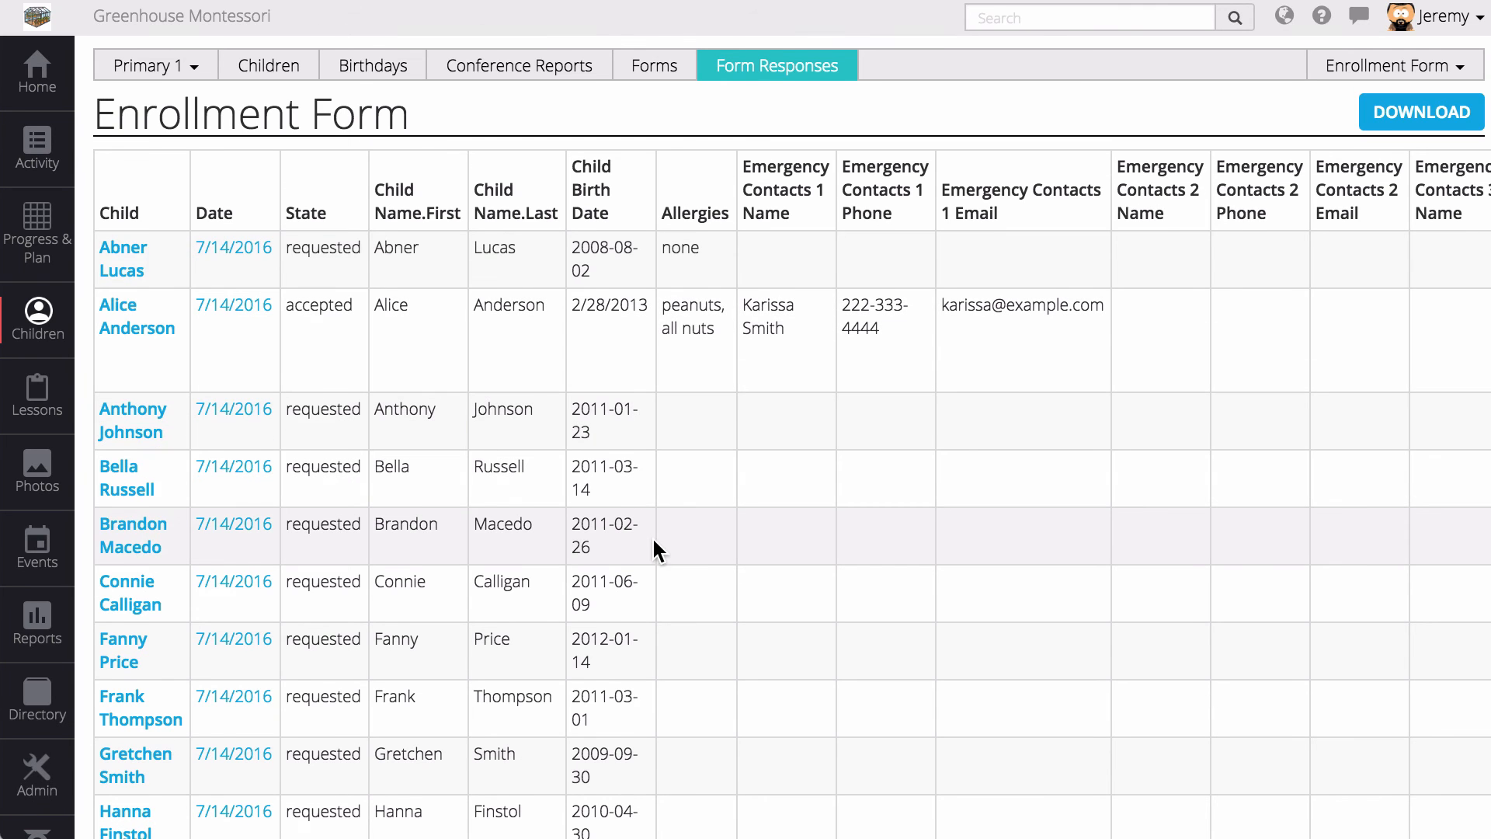
- Review the child's row showing accepted state, allergies and emergency contact details
{"action": "scroll", "coordinate": [653, 543], "scroll_direction": "down", "scroll_amount": 5}
{"action": "scroll", "coordinate": [651, 534], "scroll_direction": "down", "scroll_amount": 5}
{"action": "scroll", "coordinate": [651, 534], "scroll_direction": "up", "scroll_amount": 10}
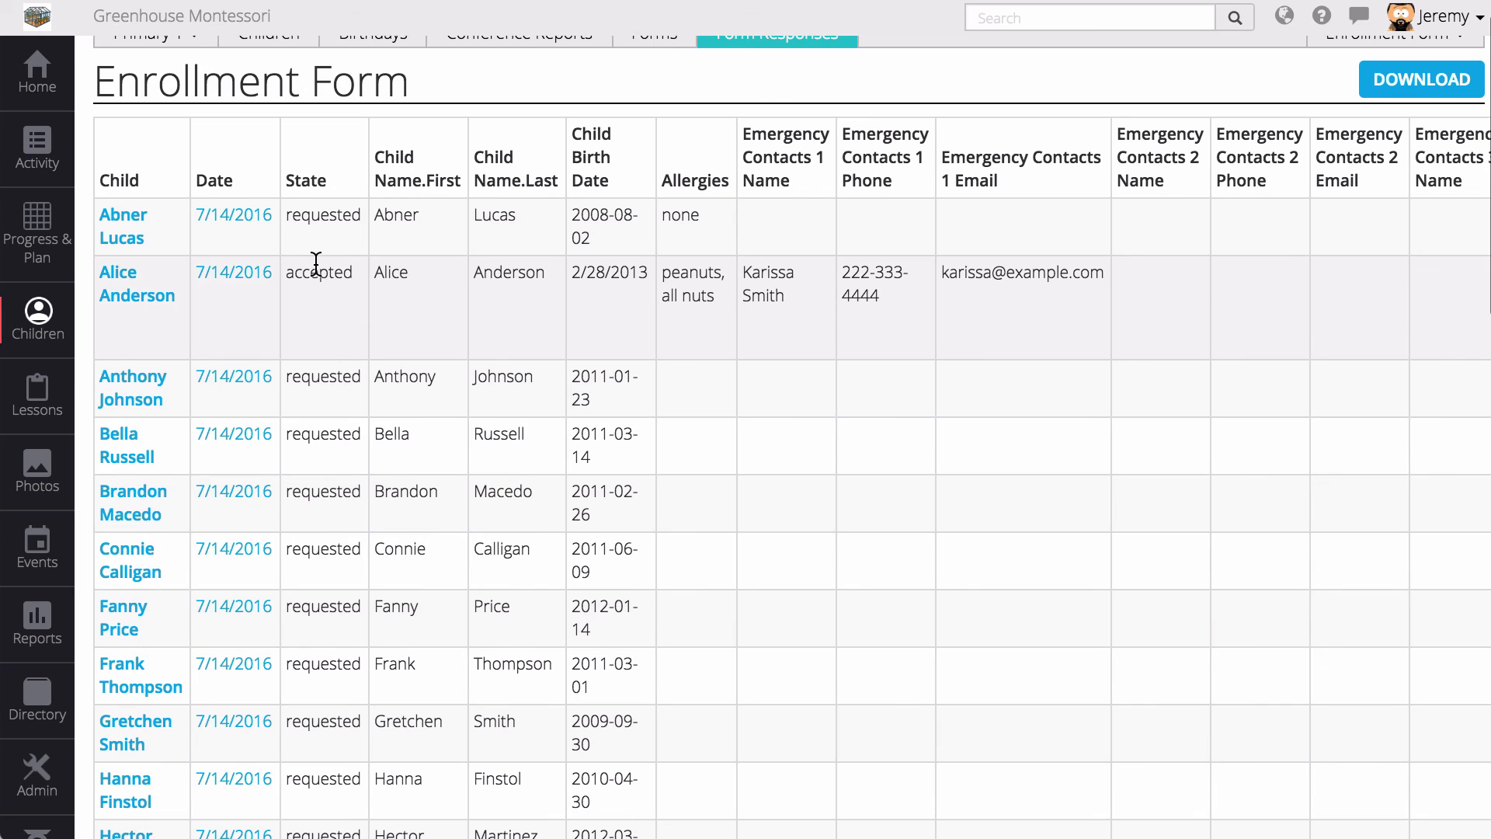
{"action": "double_click", "coordinate": [315, 271]}
{"action": "left_click", "coordinate": [712, 296]}
{"action": "left_click_drag", "start_coordinate": [712, 296], "coordinate": [1351, 296]}
{"action": "left_click", "coordinate": [1342, 296]}
{"action": "scroll", "coordinate": [1260, 306], "scroll_direction": "right", "scroll_amount": 5}
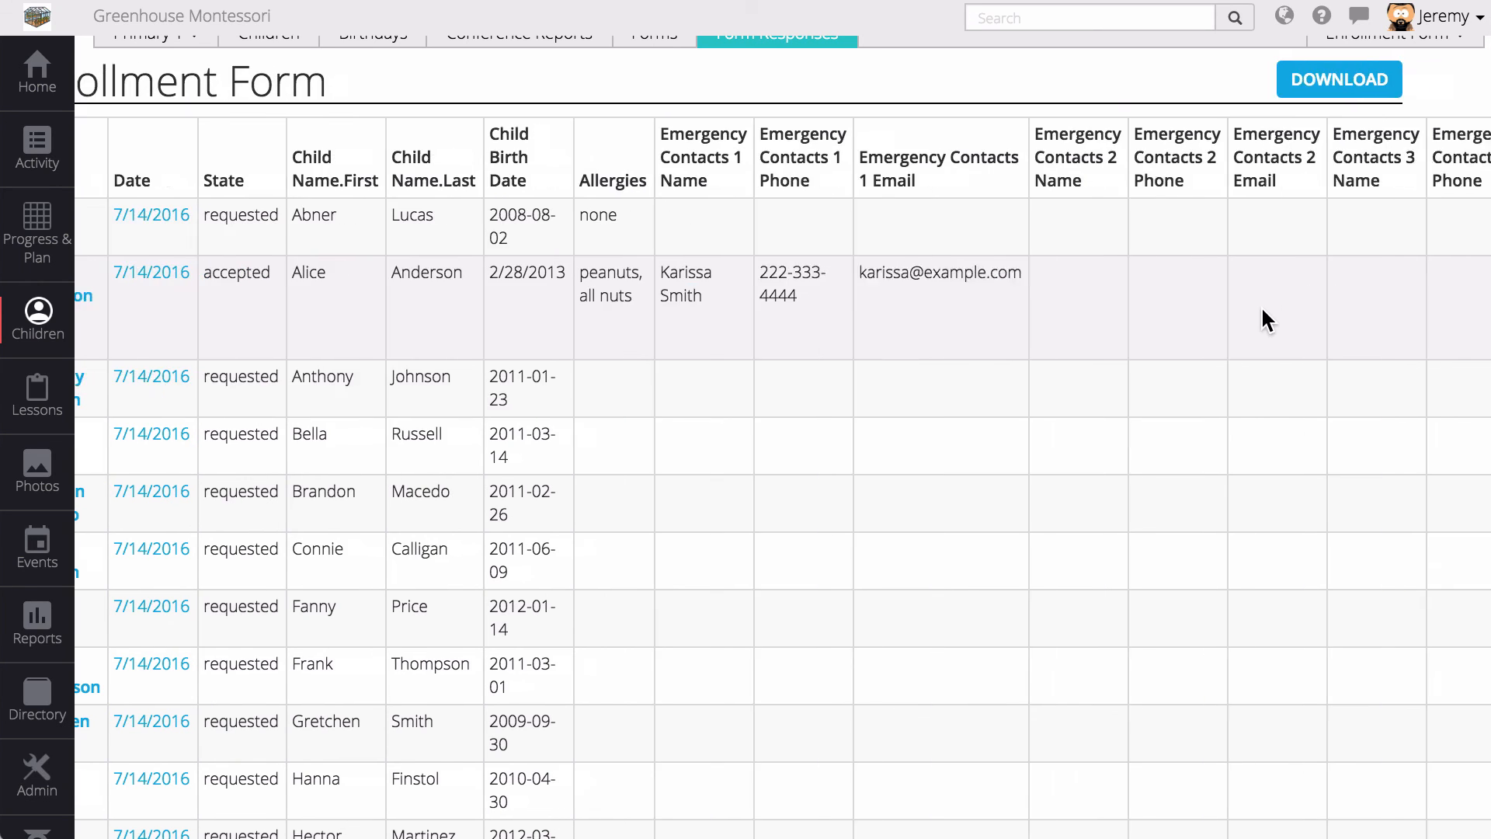
{"action": "scroll", "coordinate": [1260, 306], "scroll_direction": "right", "scroll_amount": 2}
{"action": "scroll", "coordinate": [1260, 306], "scroll_direction": "left", "scroll_amount": 10}
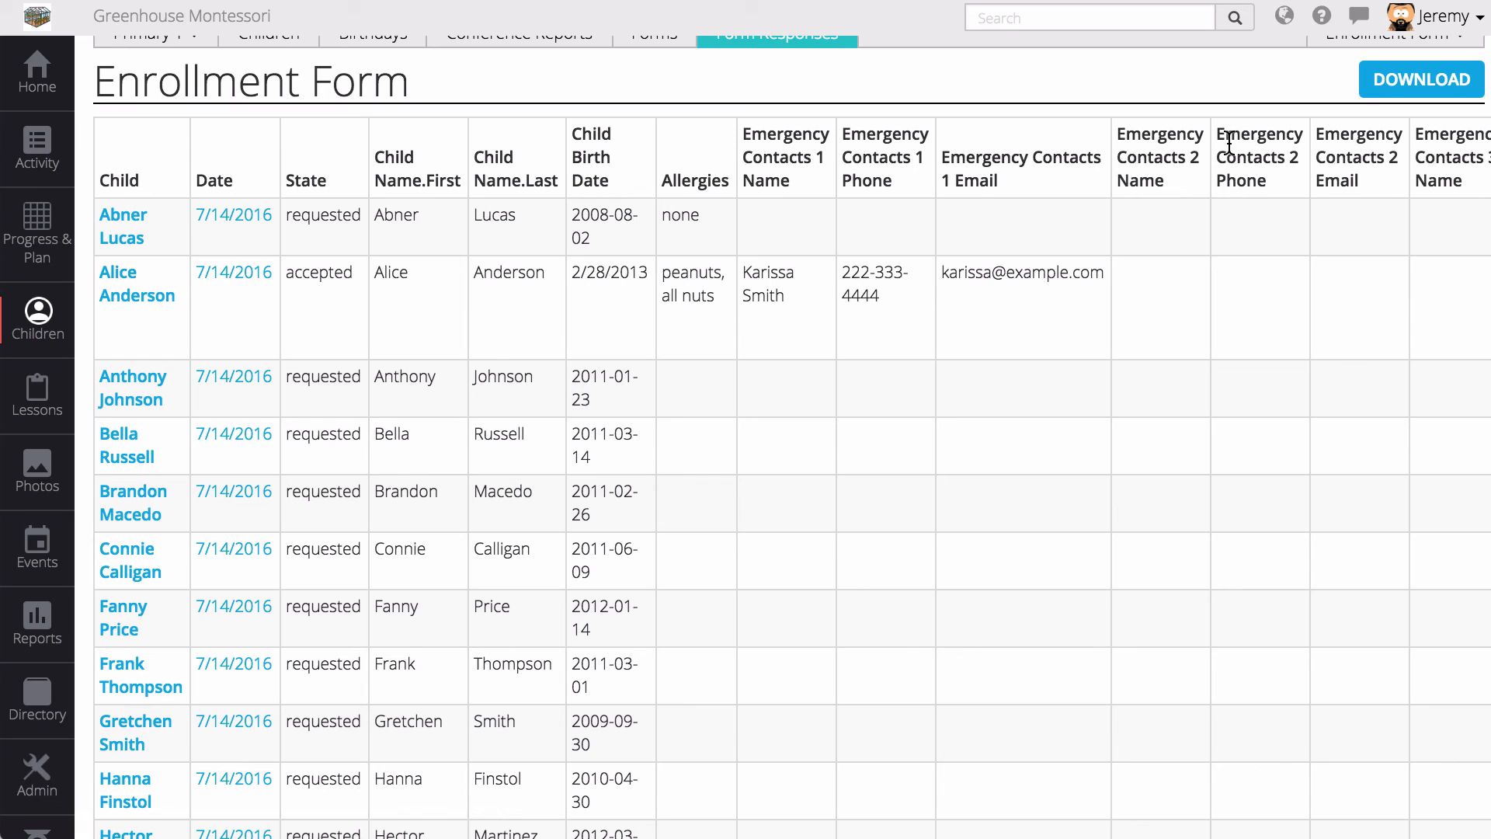
{"action": "scroll", "coordinate": [1233, 239], "scroll_direction": "up", "scroll_amount": 1}
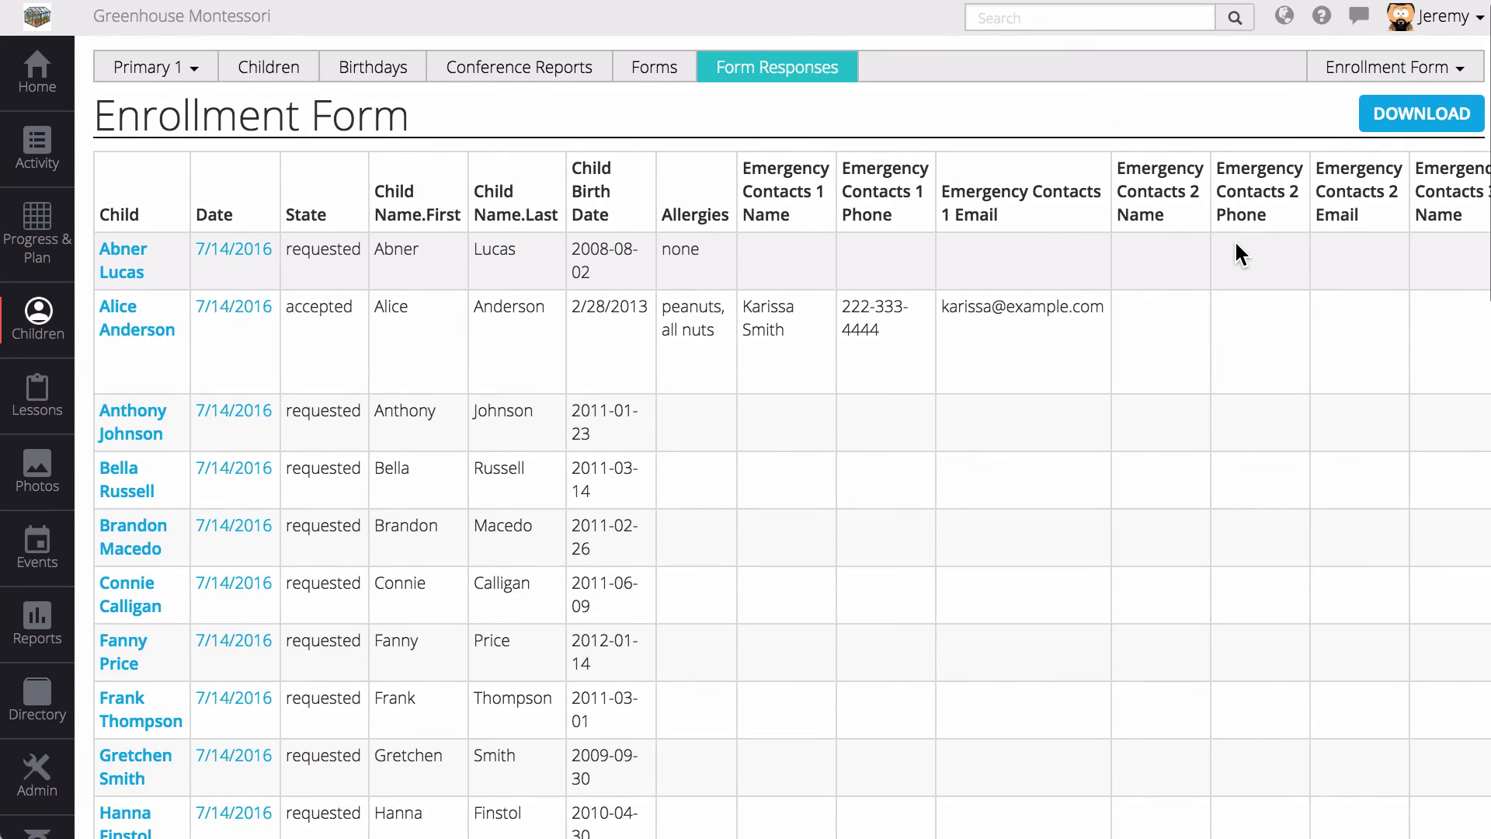